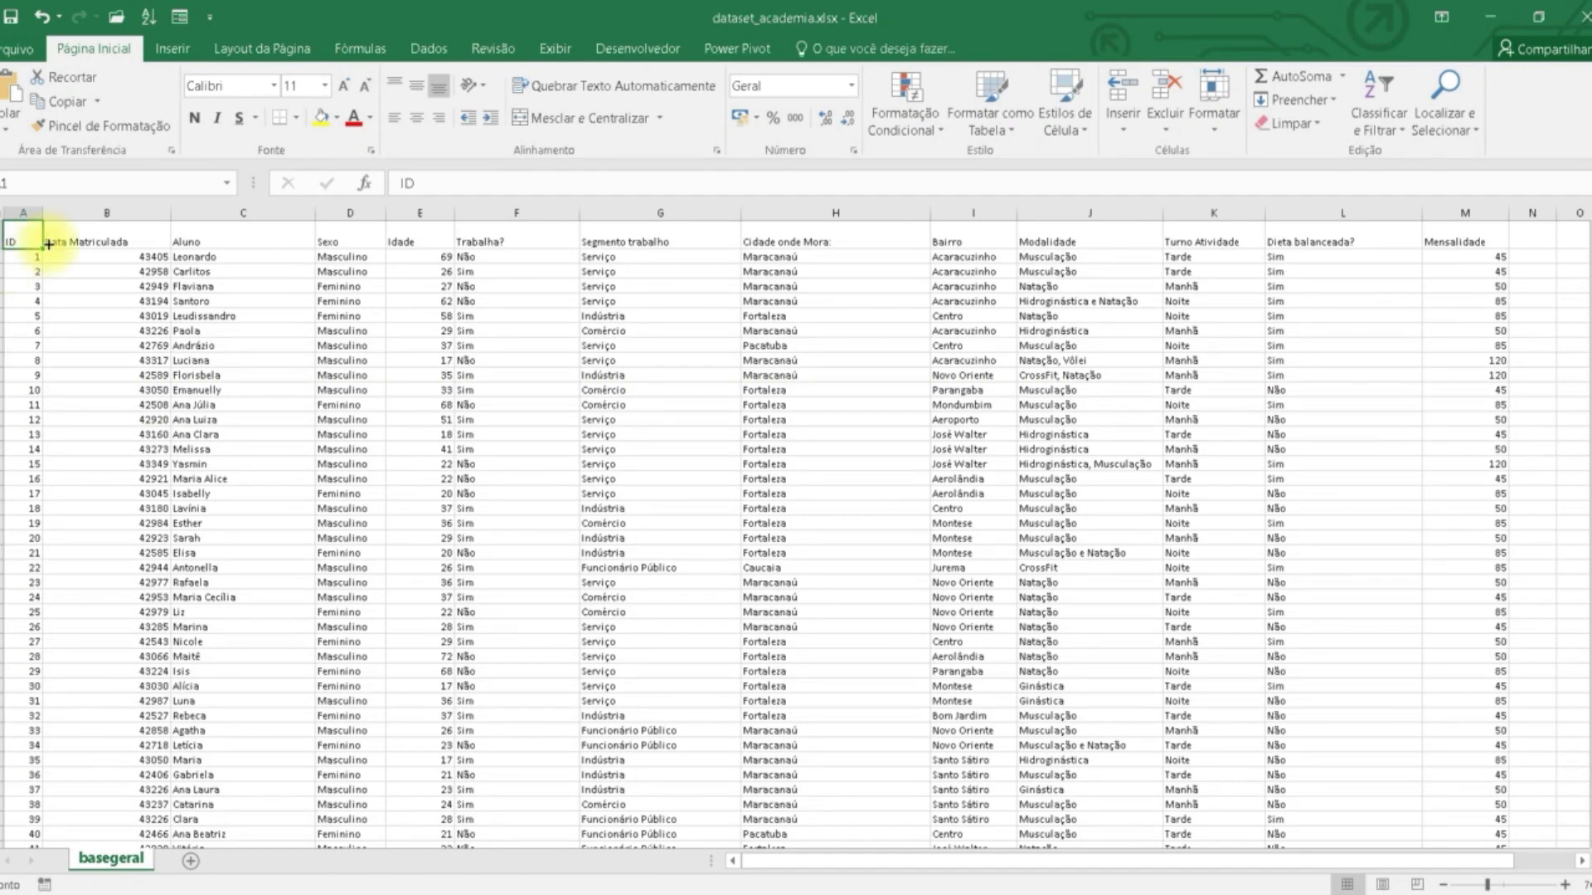
Convert the gym data range into a table with headers and apply the black-header table style with grey banding
left_click(173, 53)
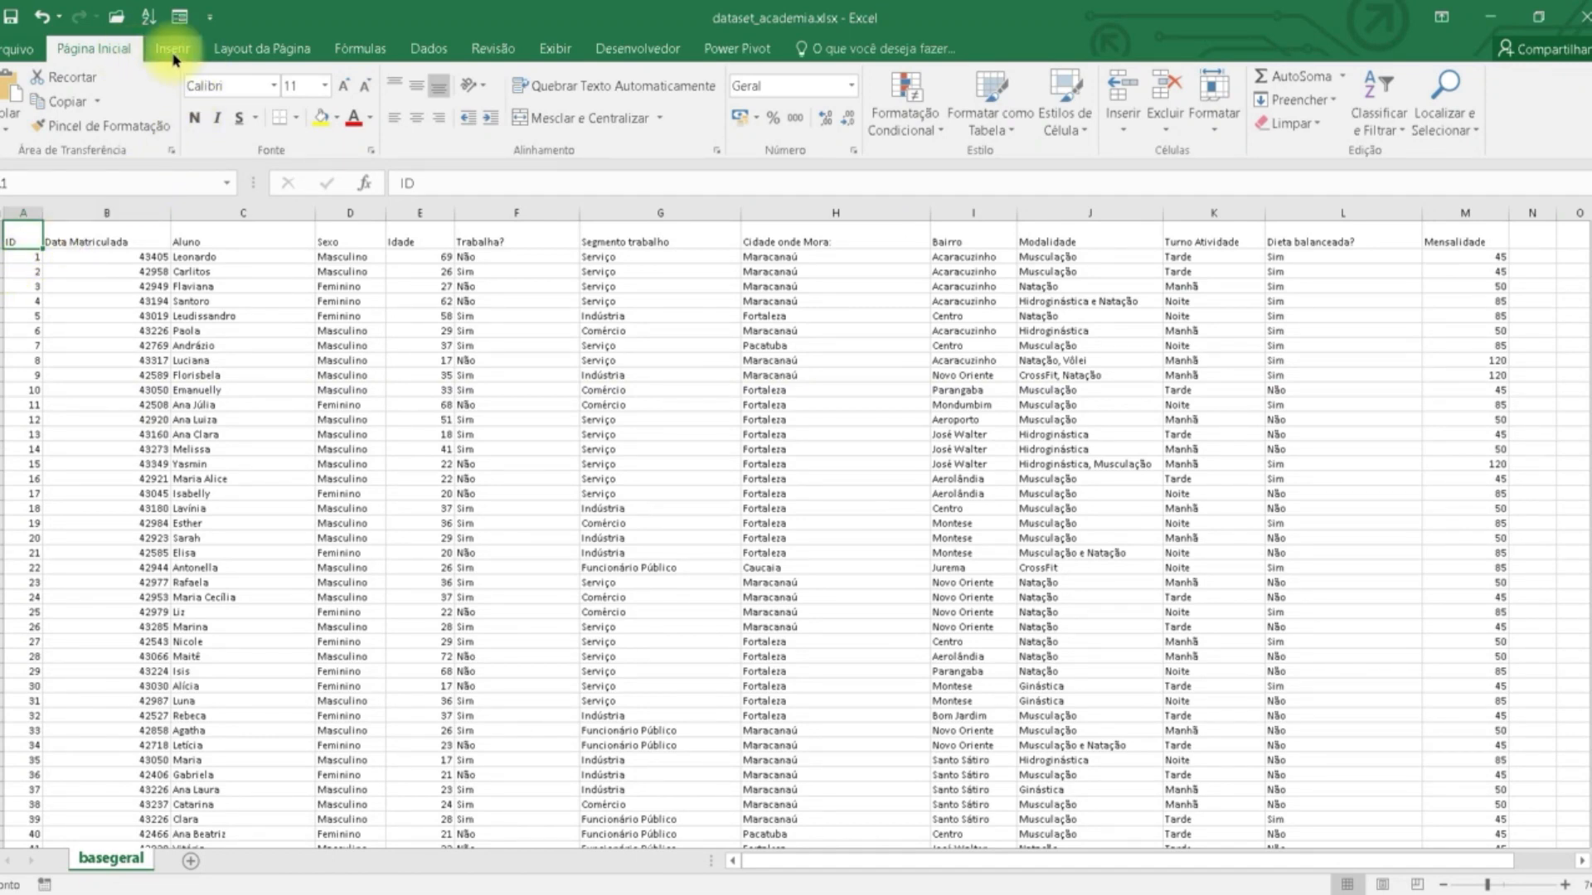
left_click(173, 98)
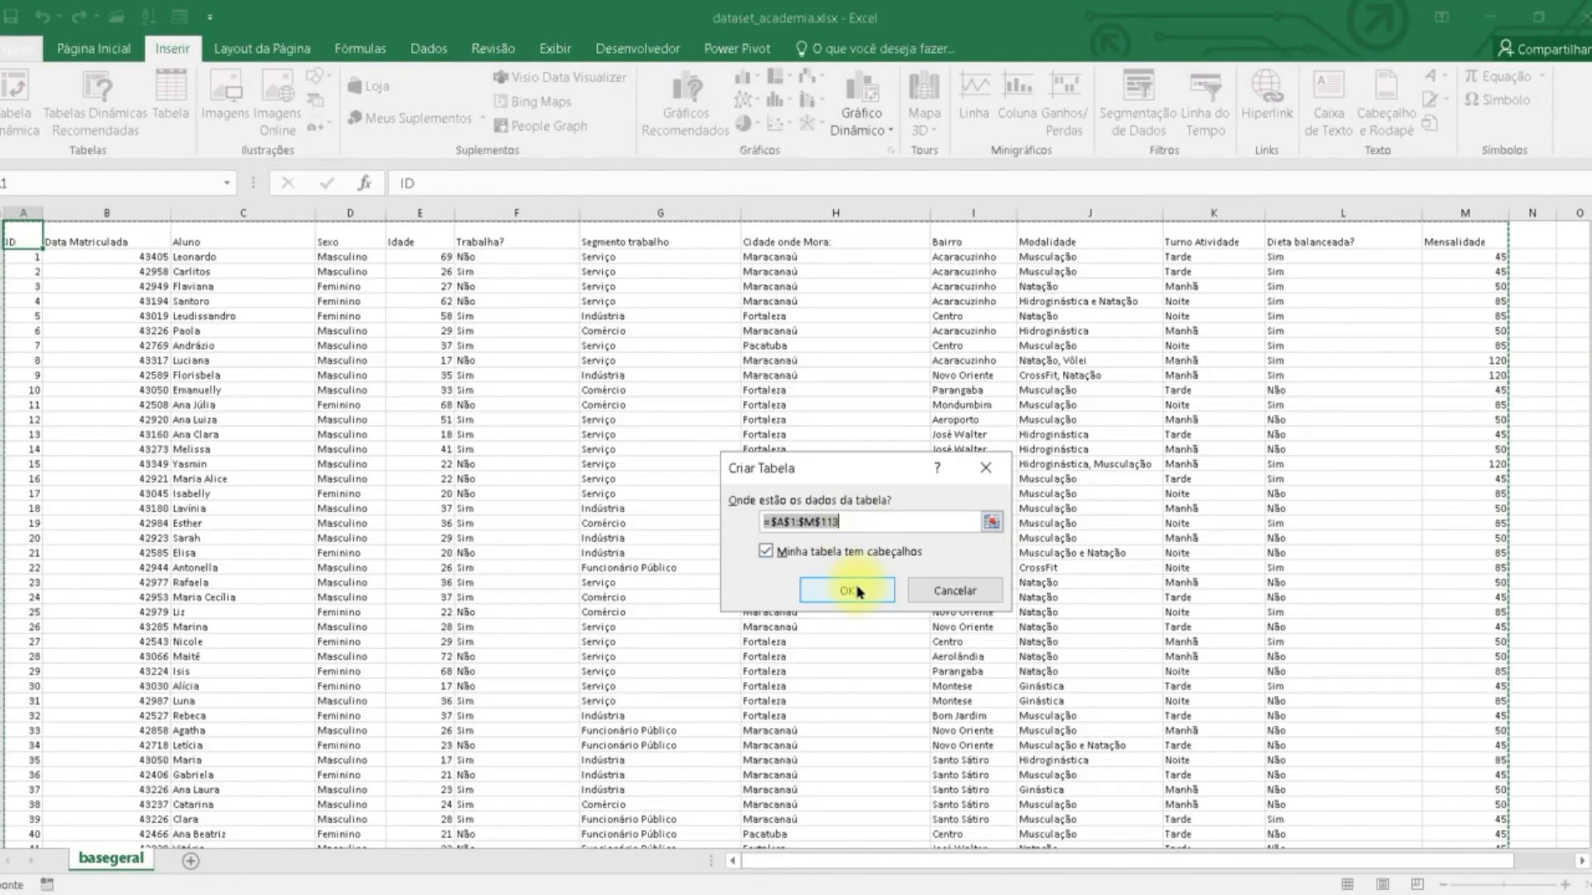
left_click(847, 590)
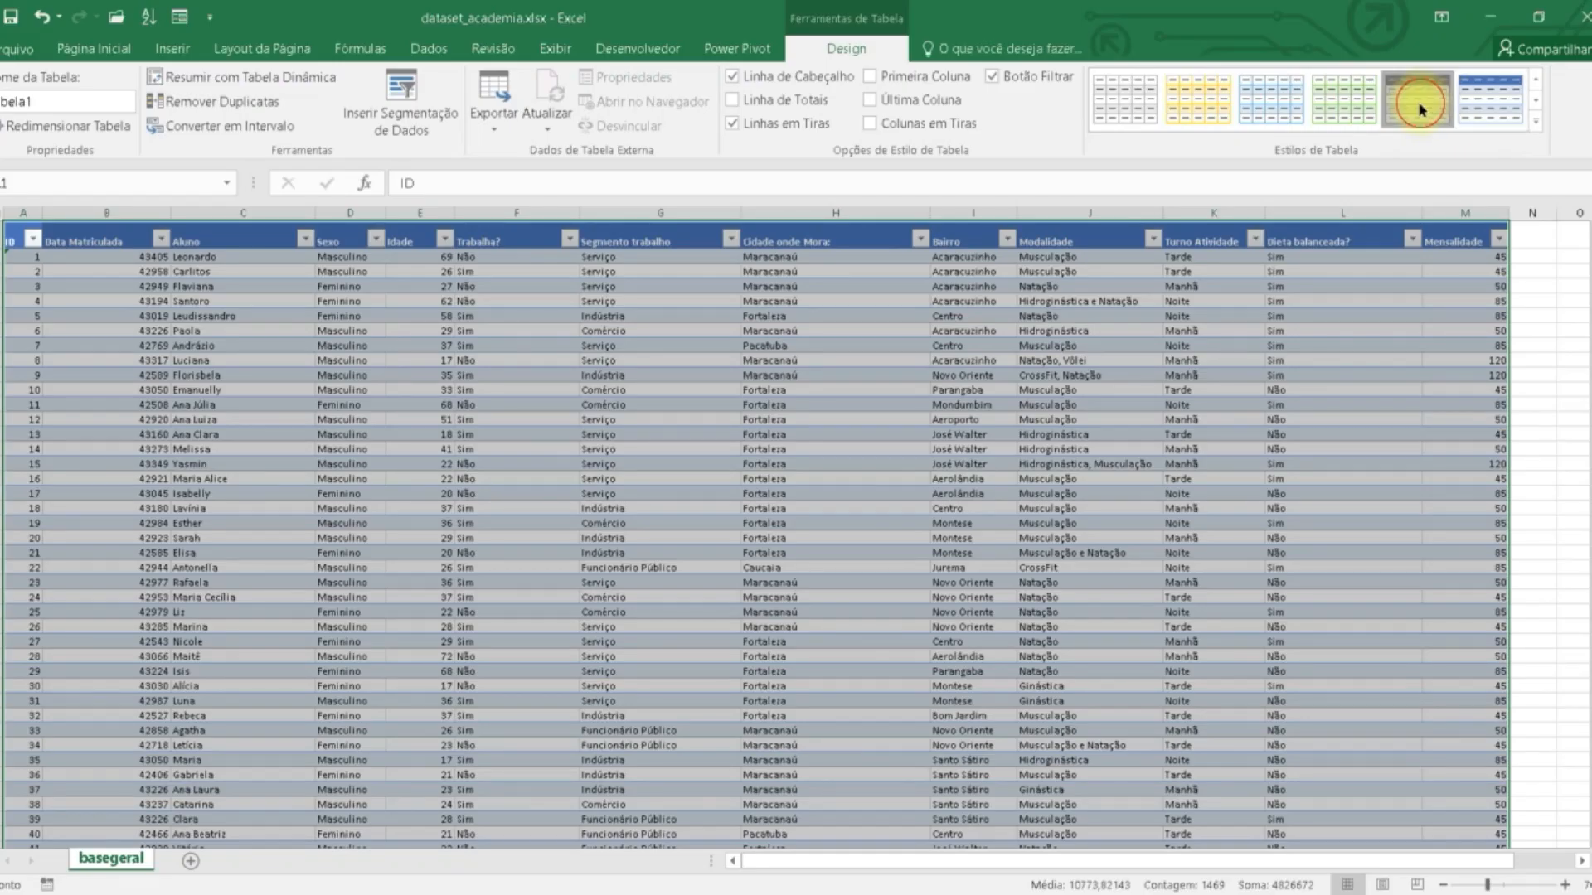
left_click(1362, 174)
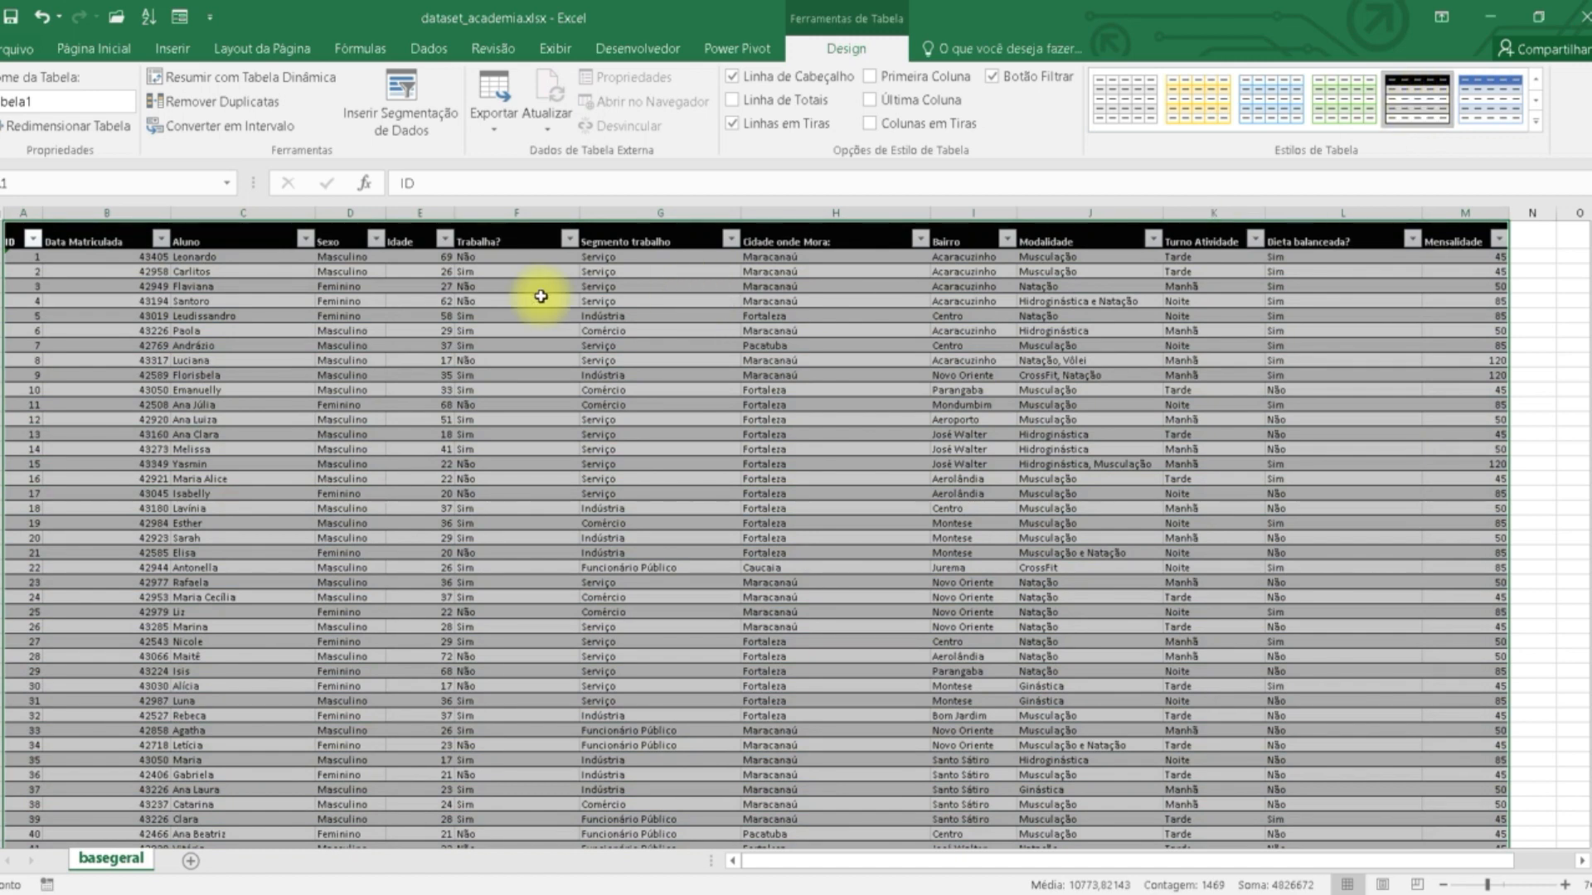
Format the Data Matriculada column as short dates (Data Abreviada)
left_click(66, 256)
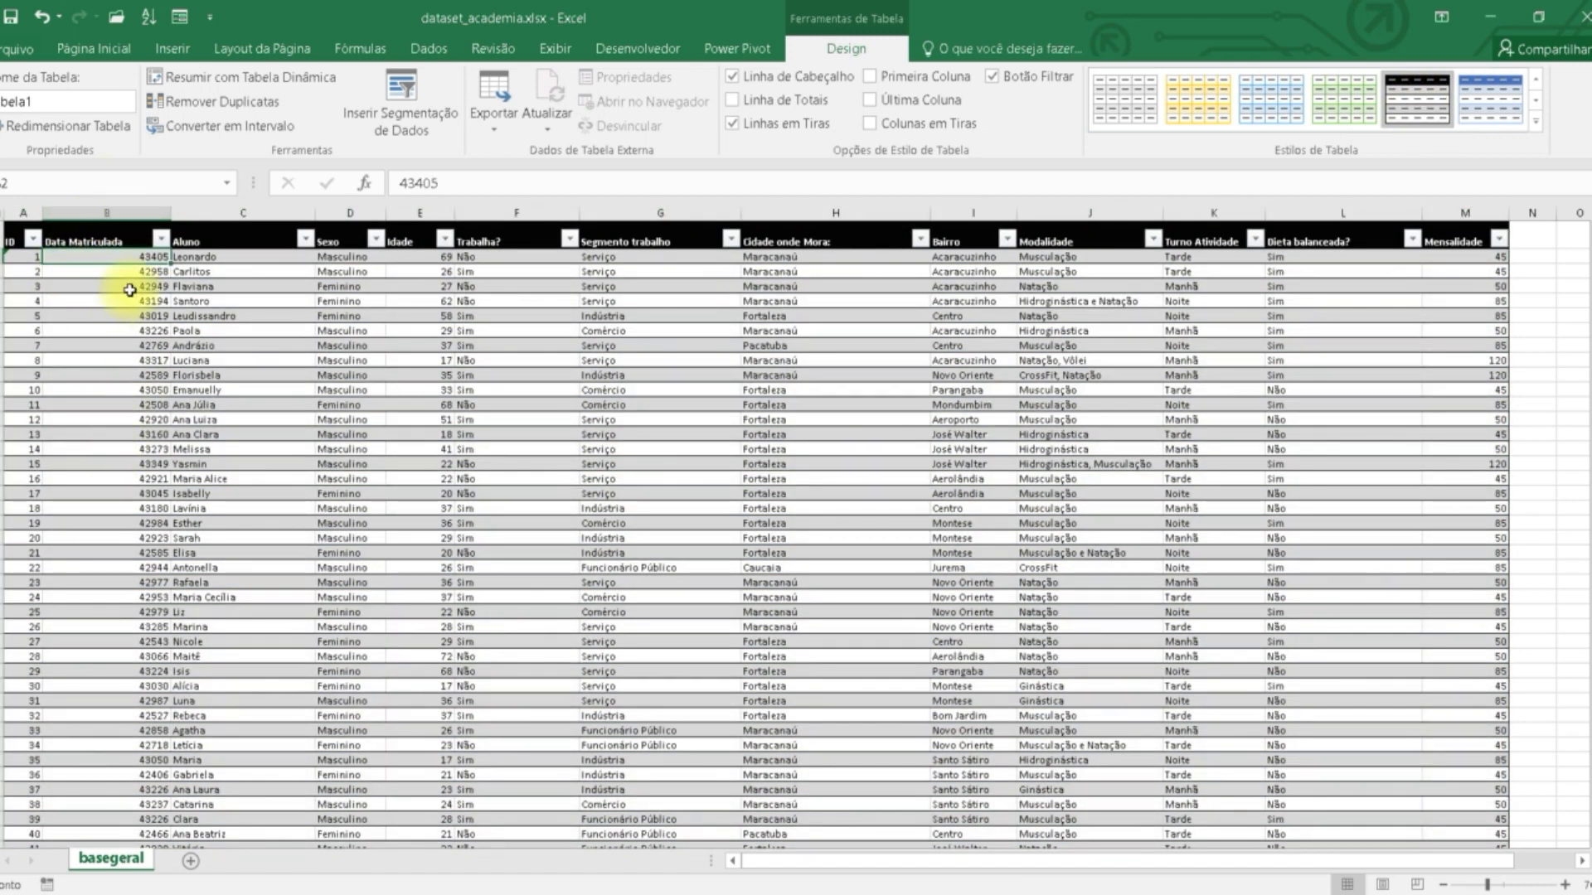
left_click(108, 208)
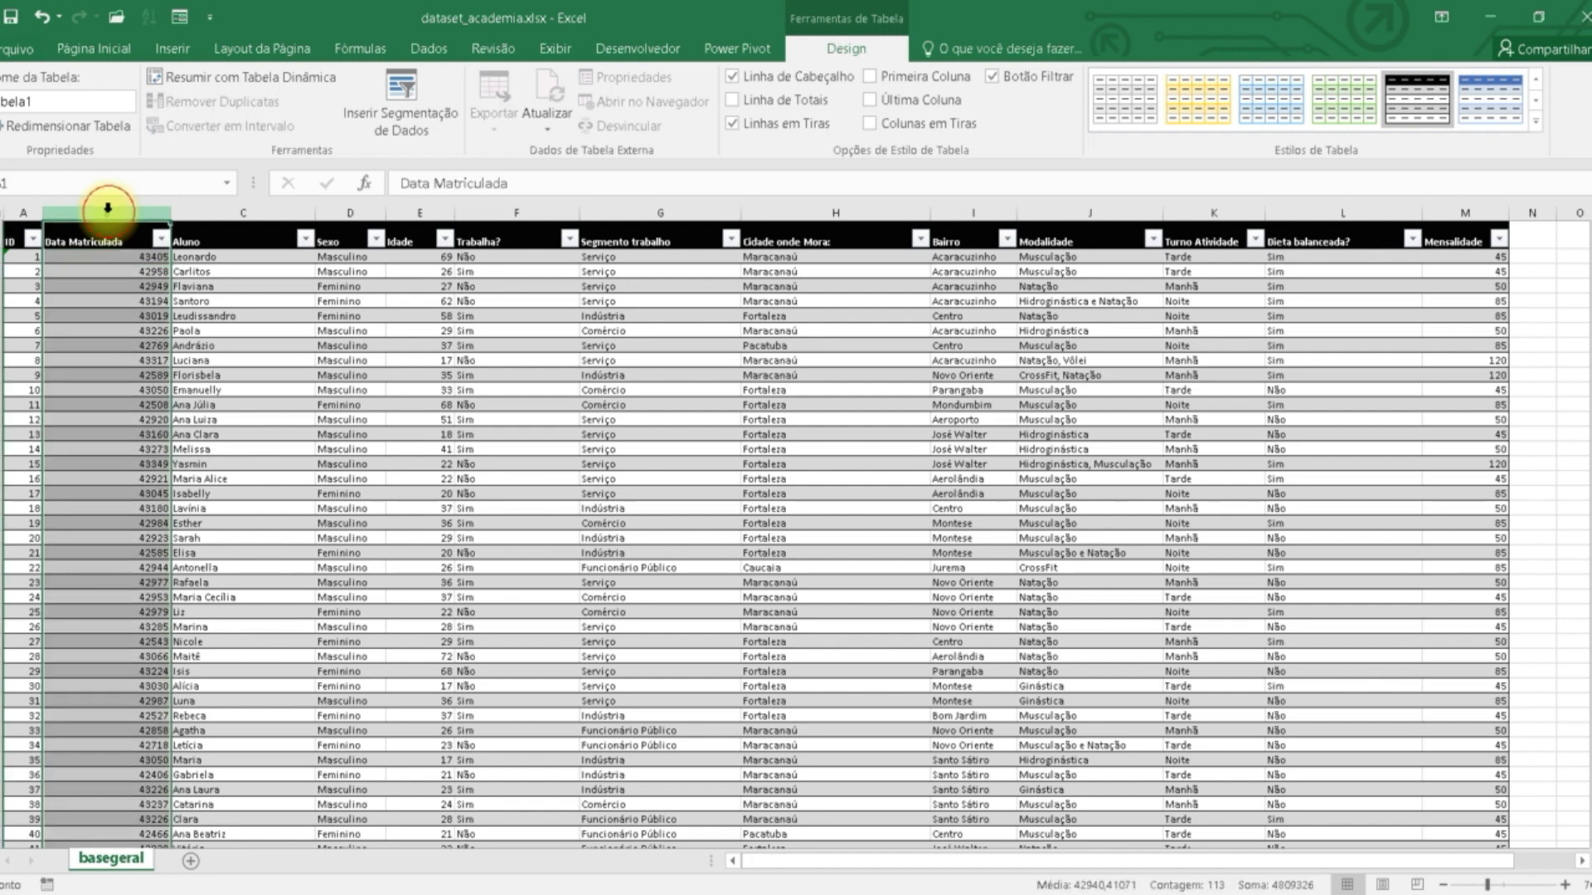
left_click(101, 48)
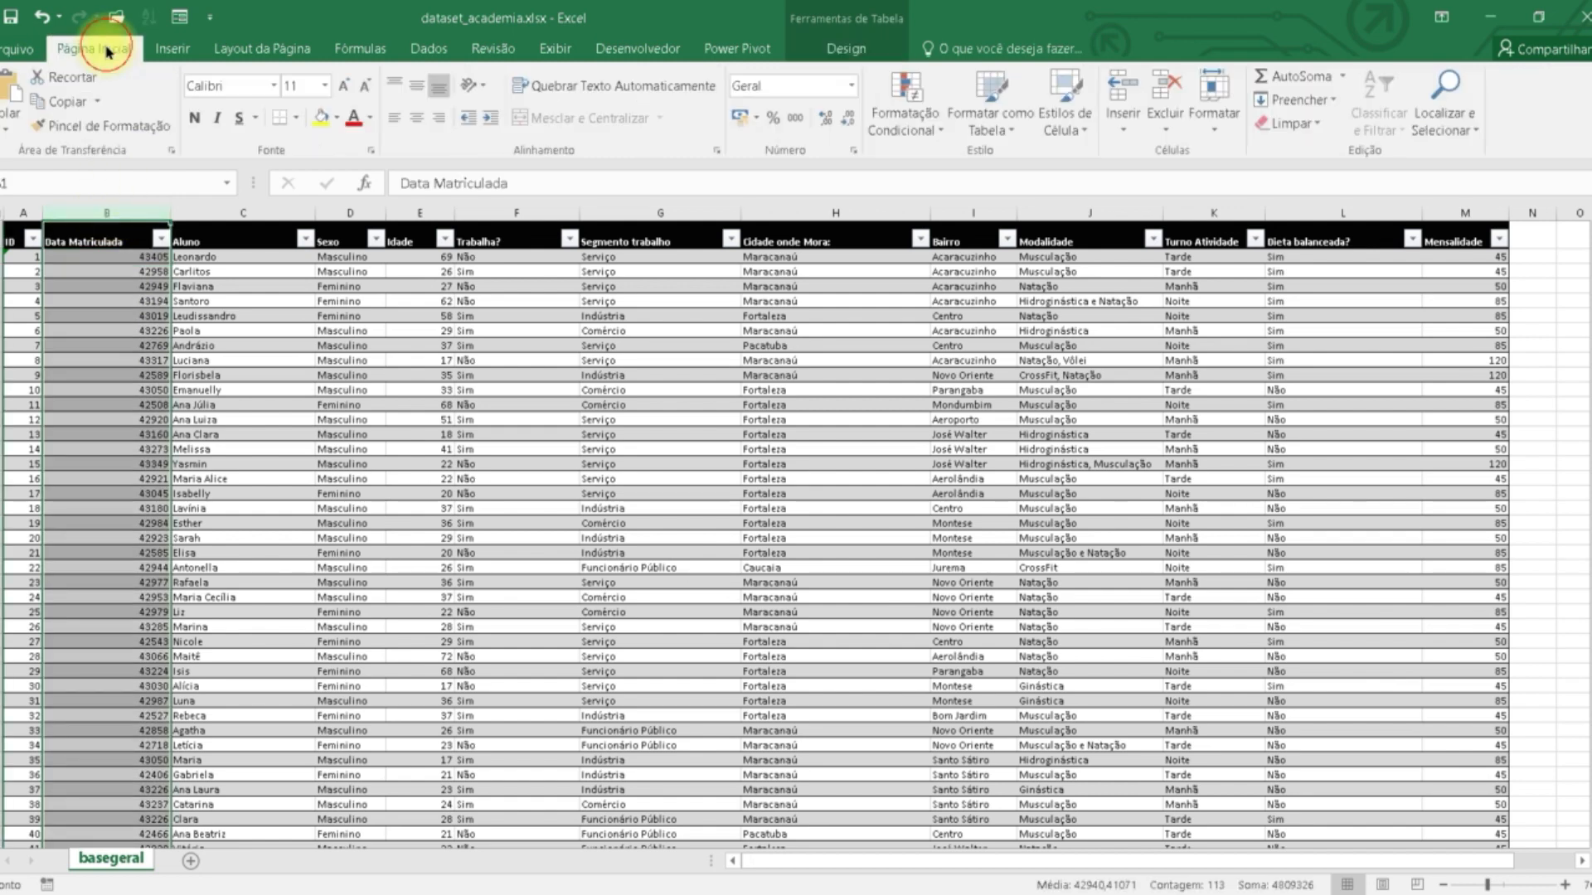
left_click(851, 85)
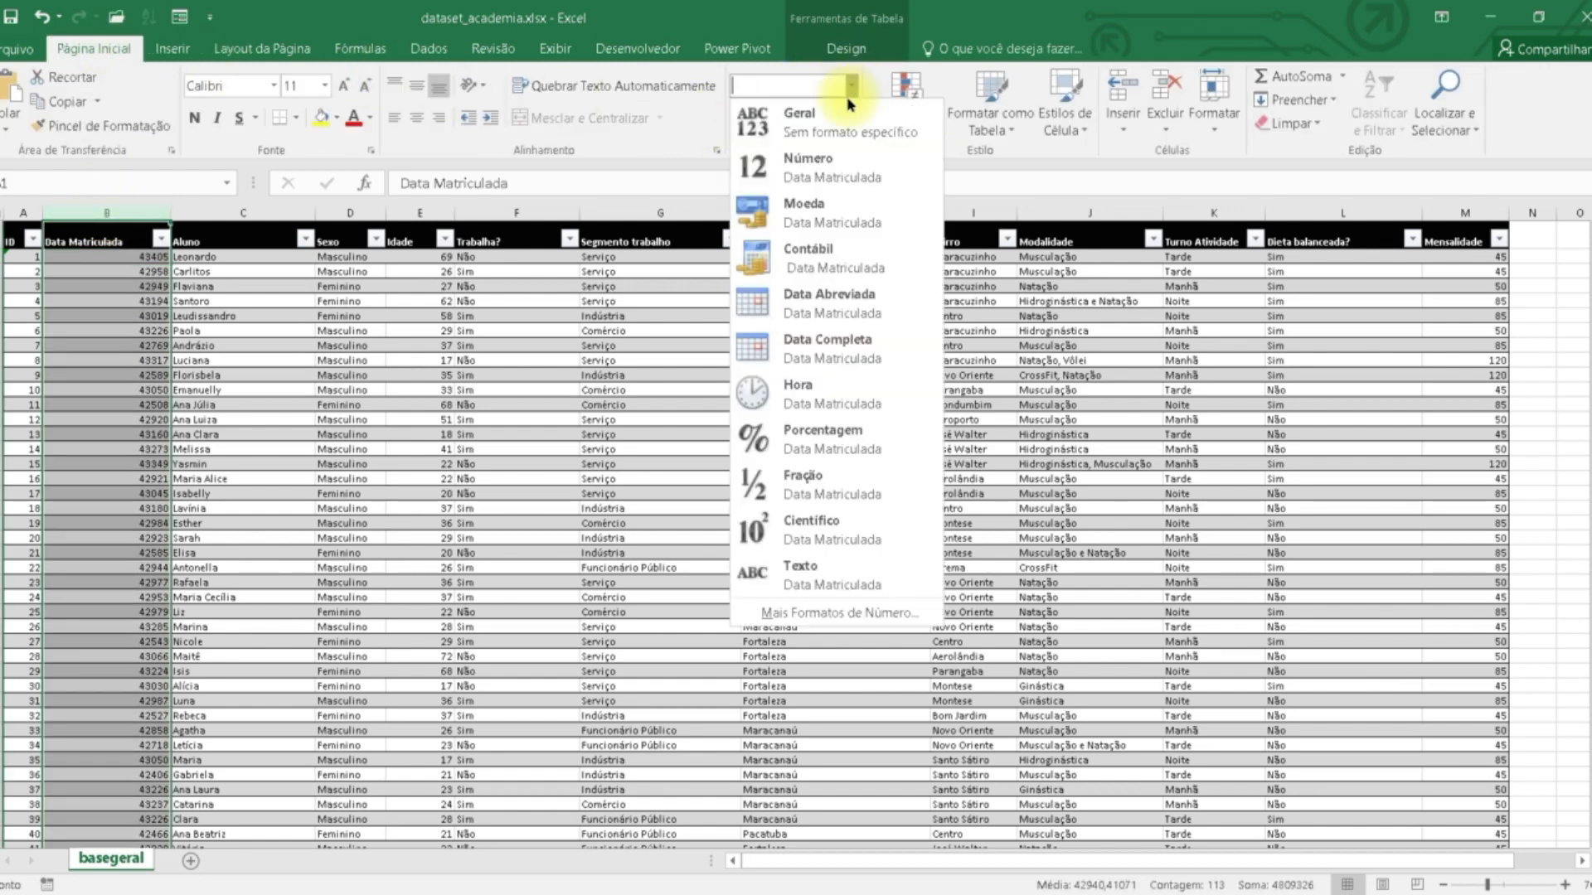
left_click(843, 319)
Apply the R$ accounting number format to the Mensalidade column
left_click(1465, 213)
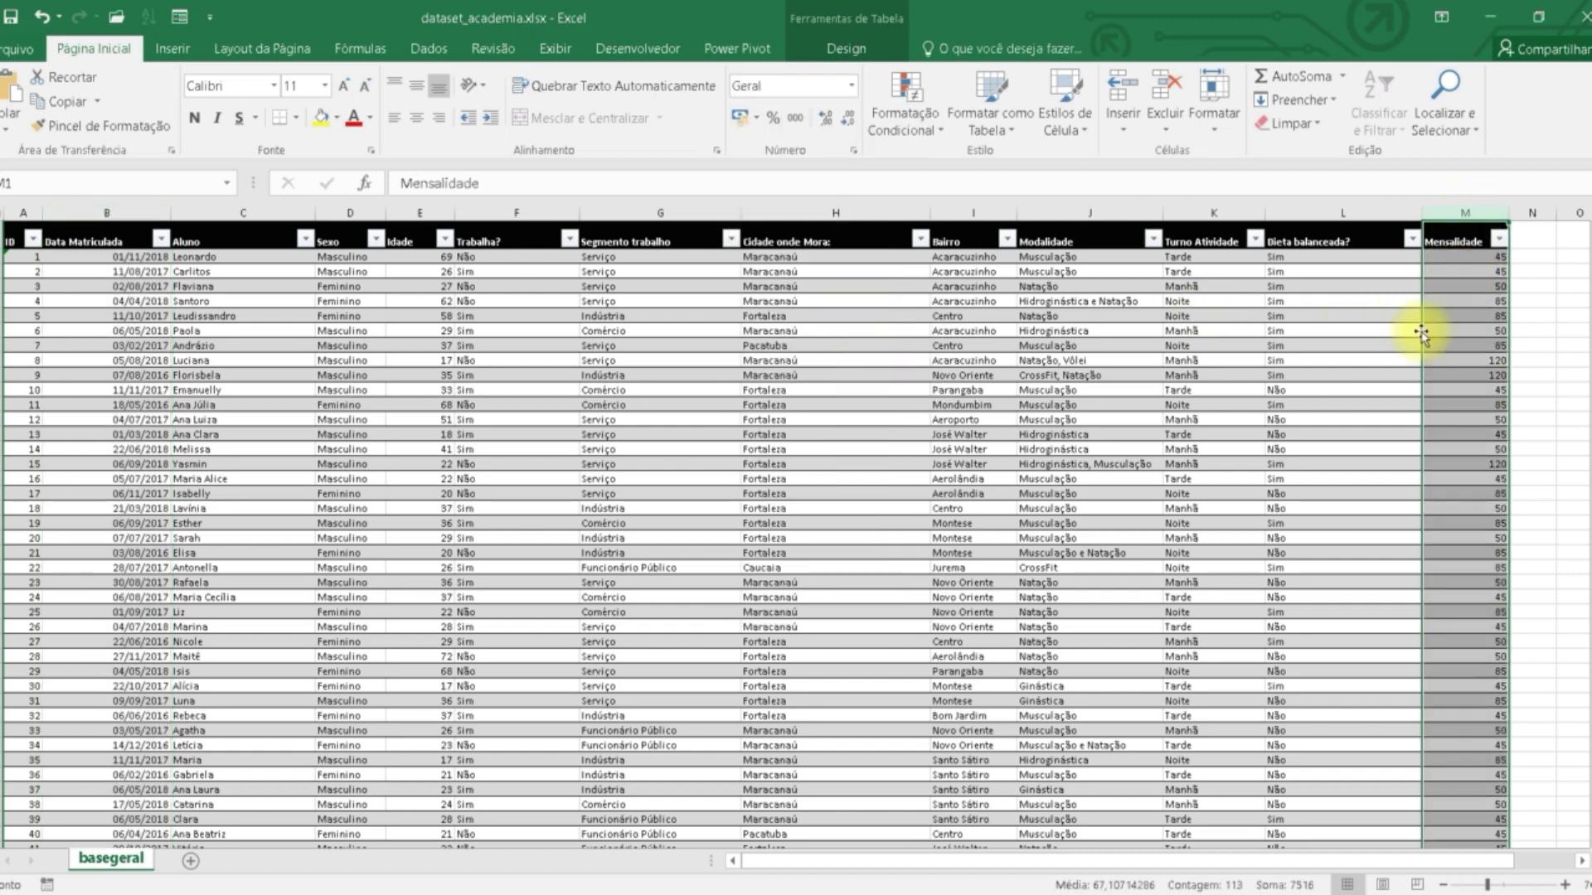
left_click(741, 126)
left_click(802, 362)
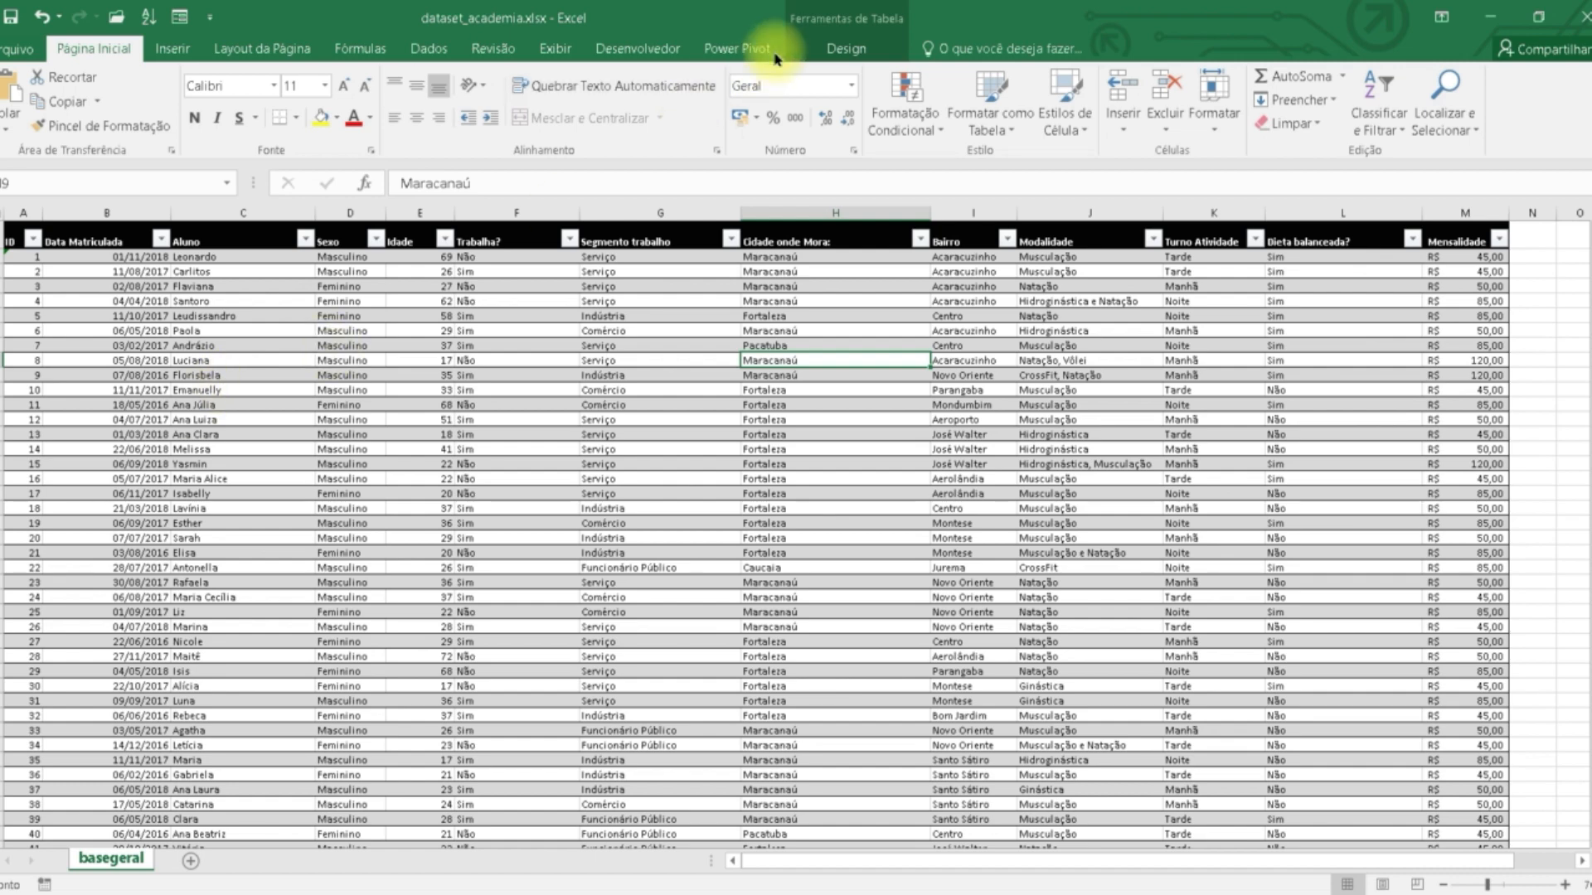
left_click(731, 52)
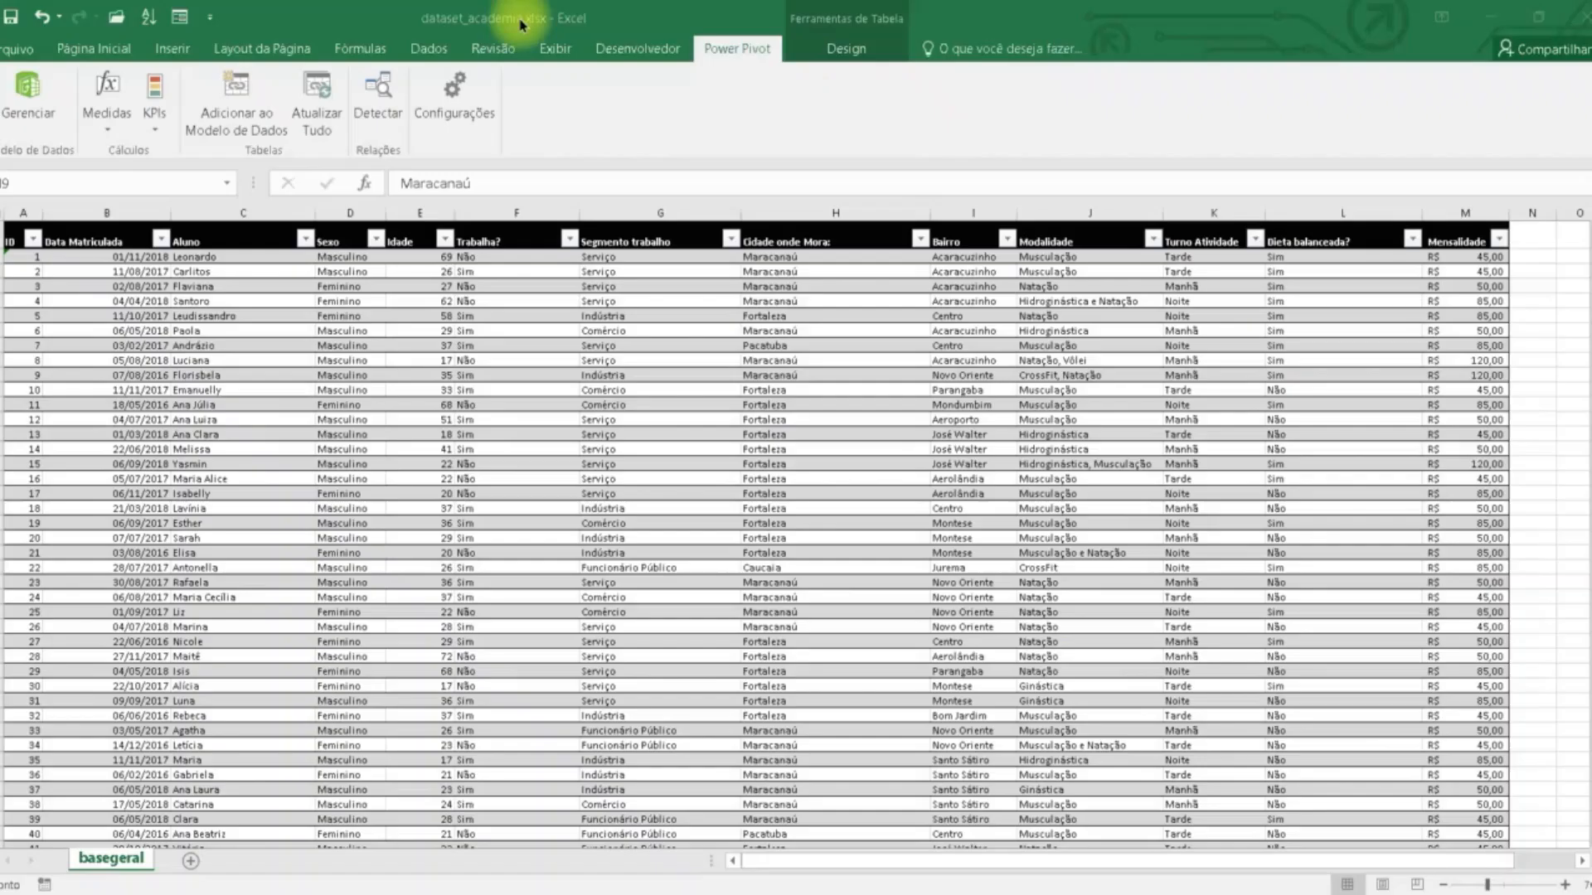
left_click(521, 25)
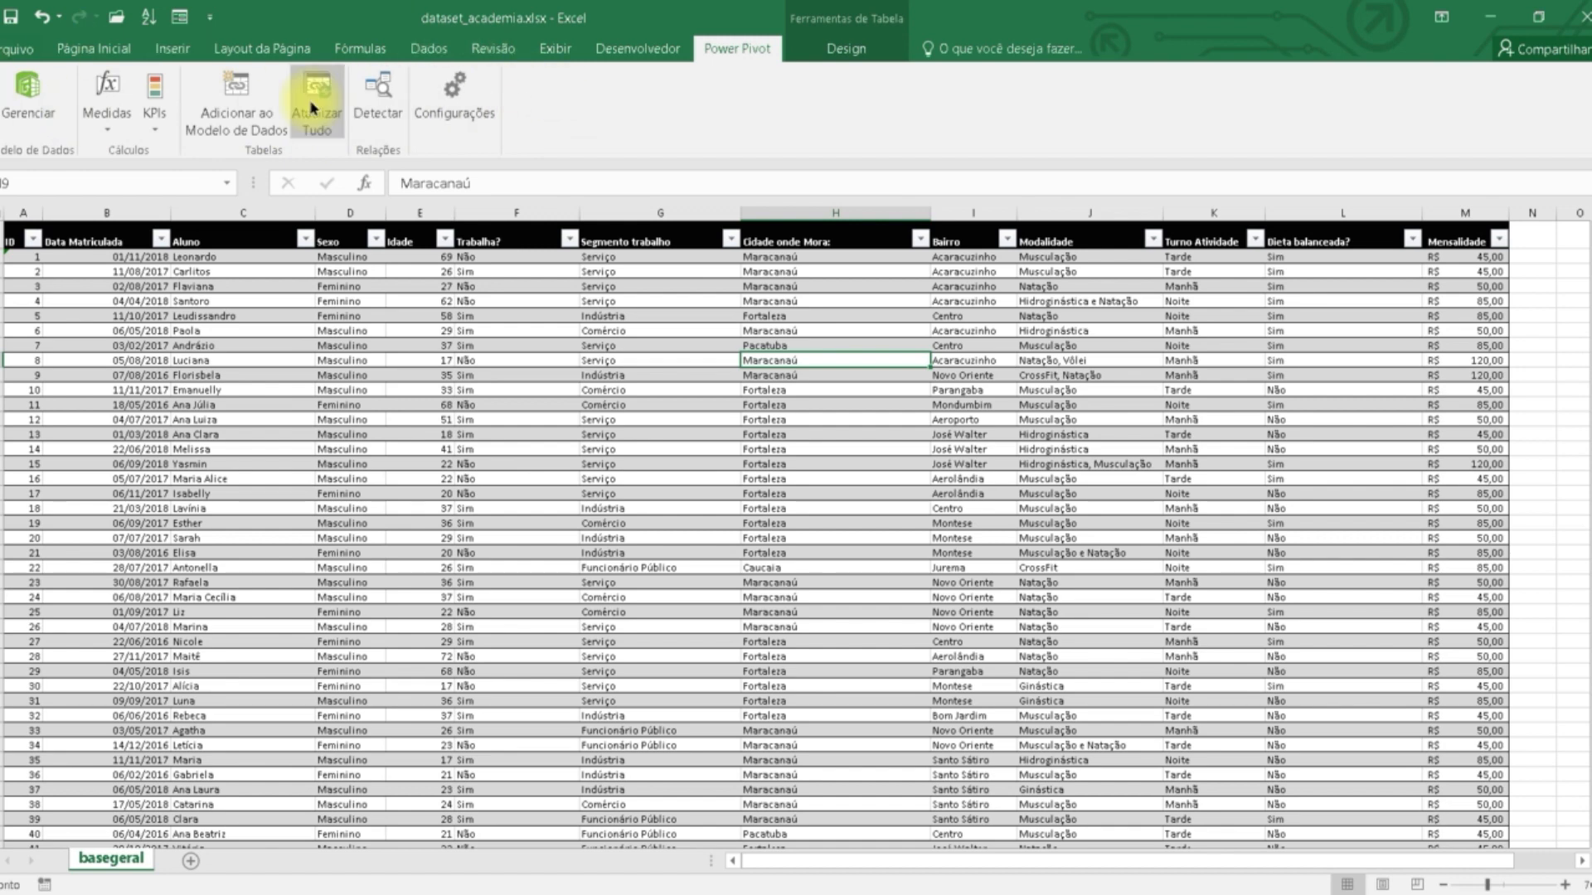
left_click(440, 63)
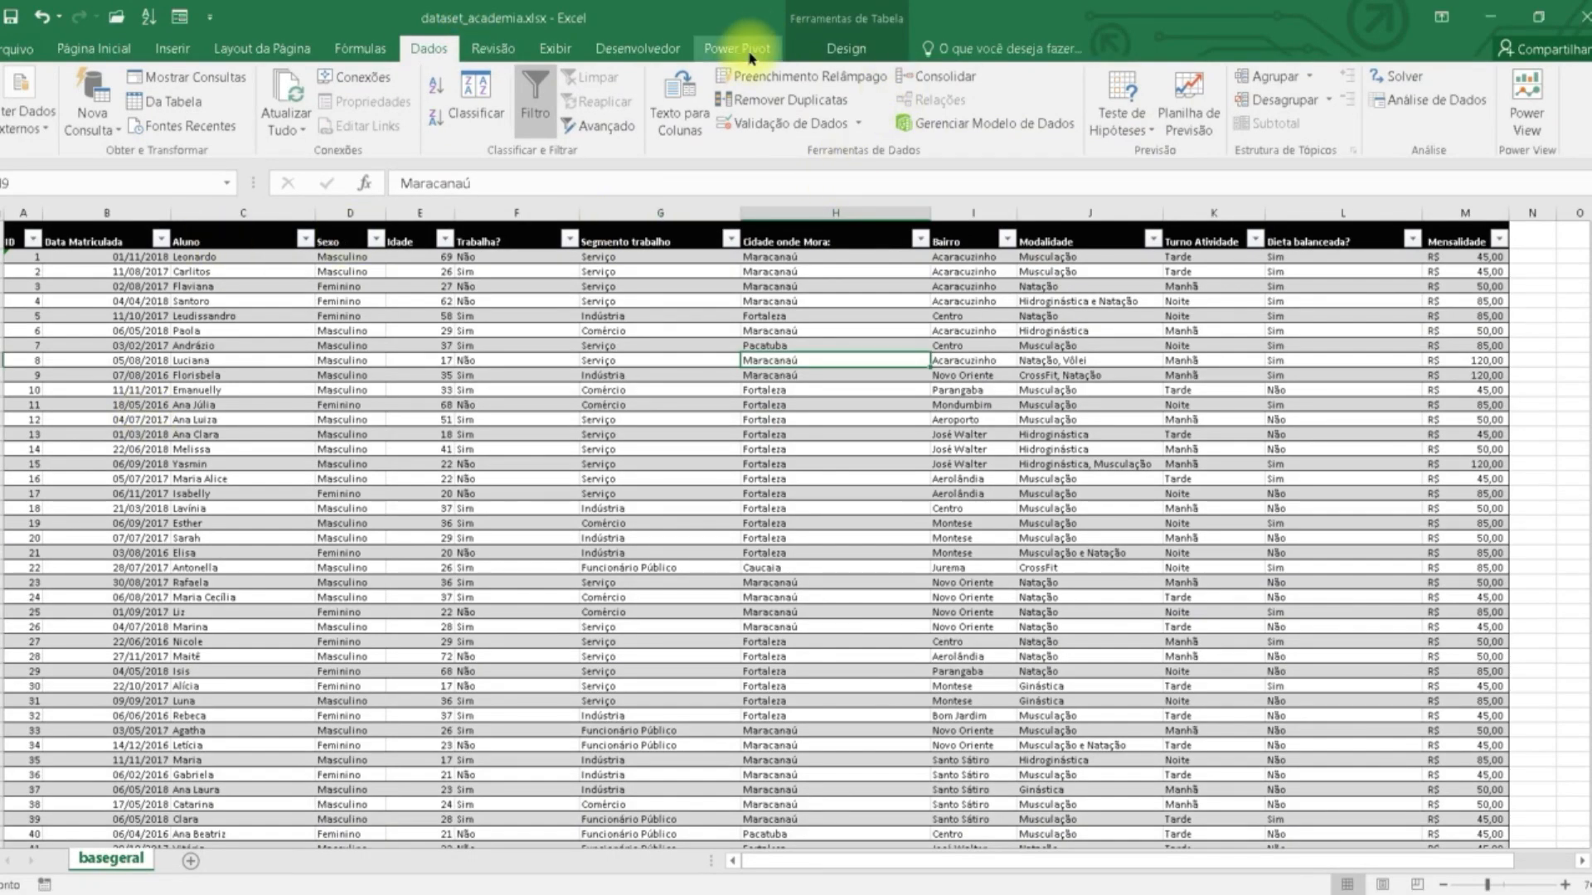
left_click(945, 85)
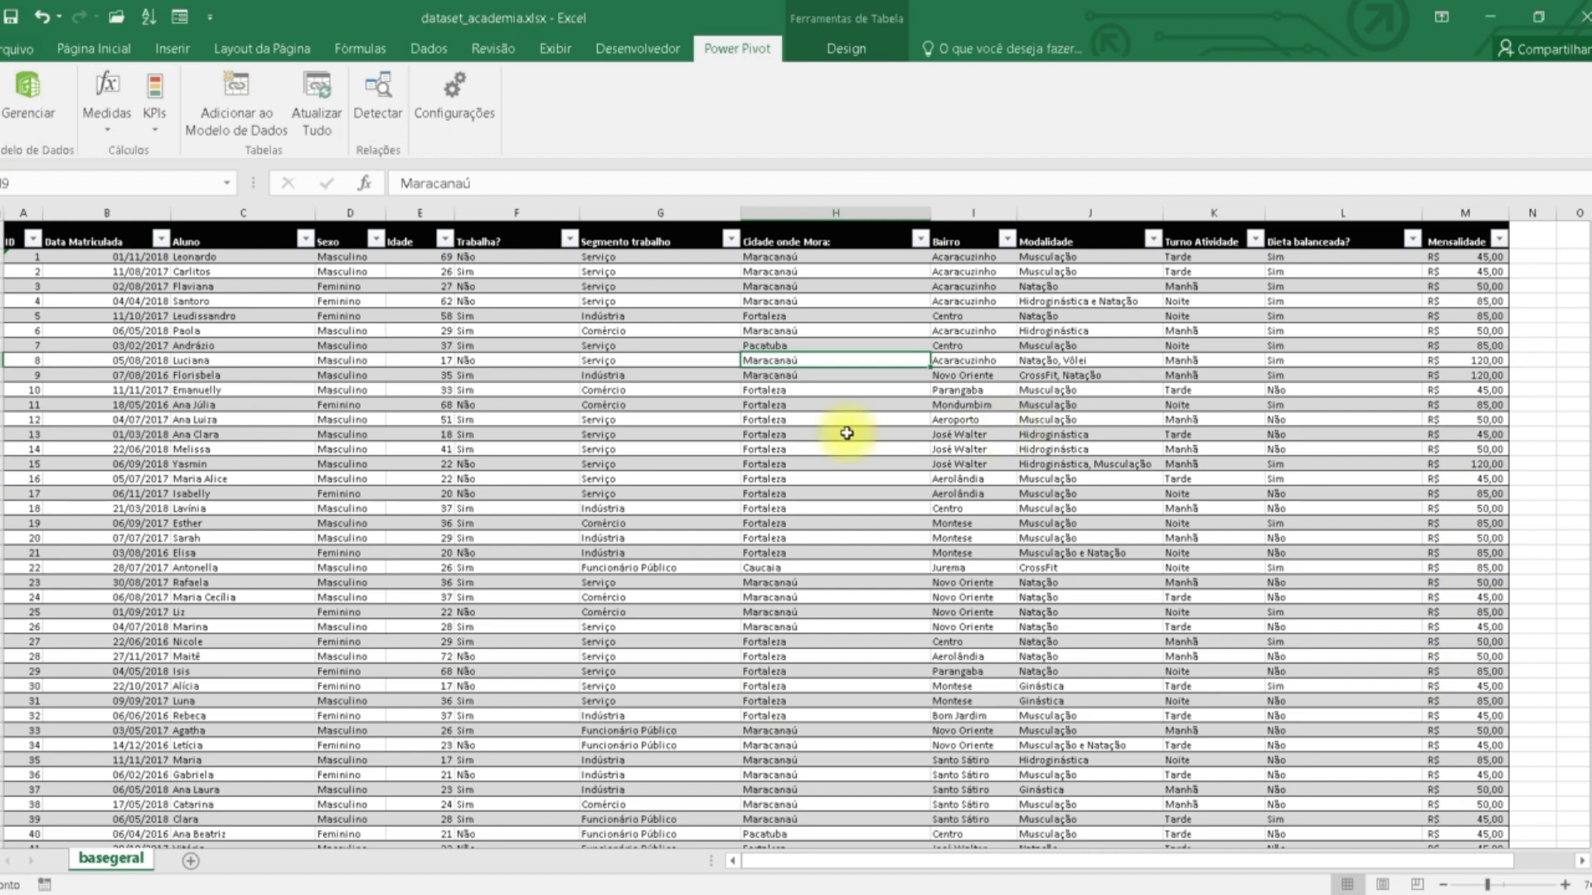
left_click(398, 328)
left_click(1210, 452)
left_click(1297, 628)
left_click(557, 567)
left_click(378, 356)
left_click(1130, 301)
left_click(1123, 552)
left_click(494, 359)
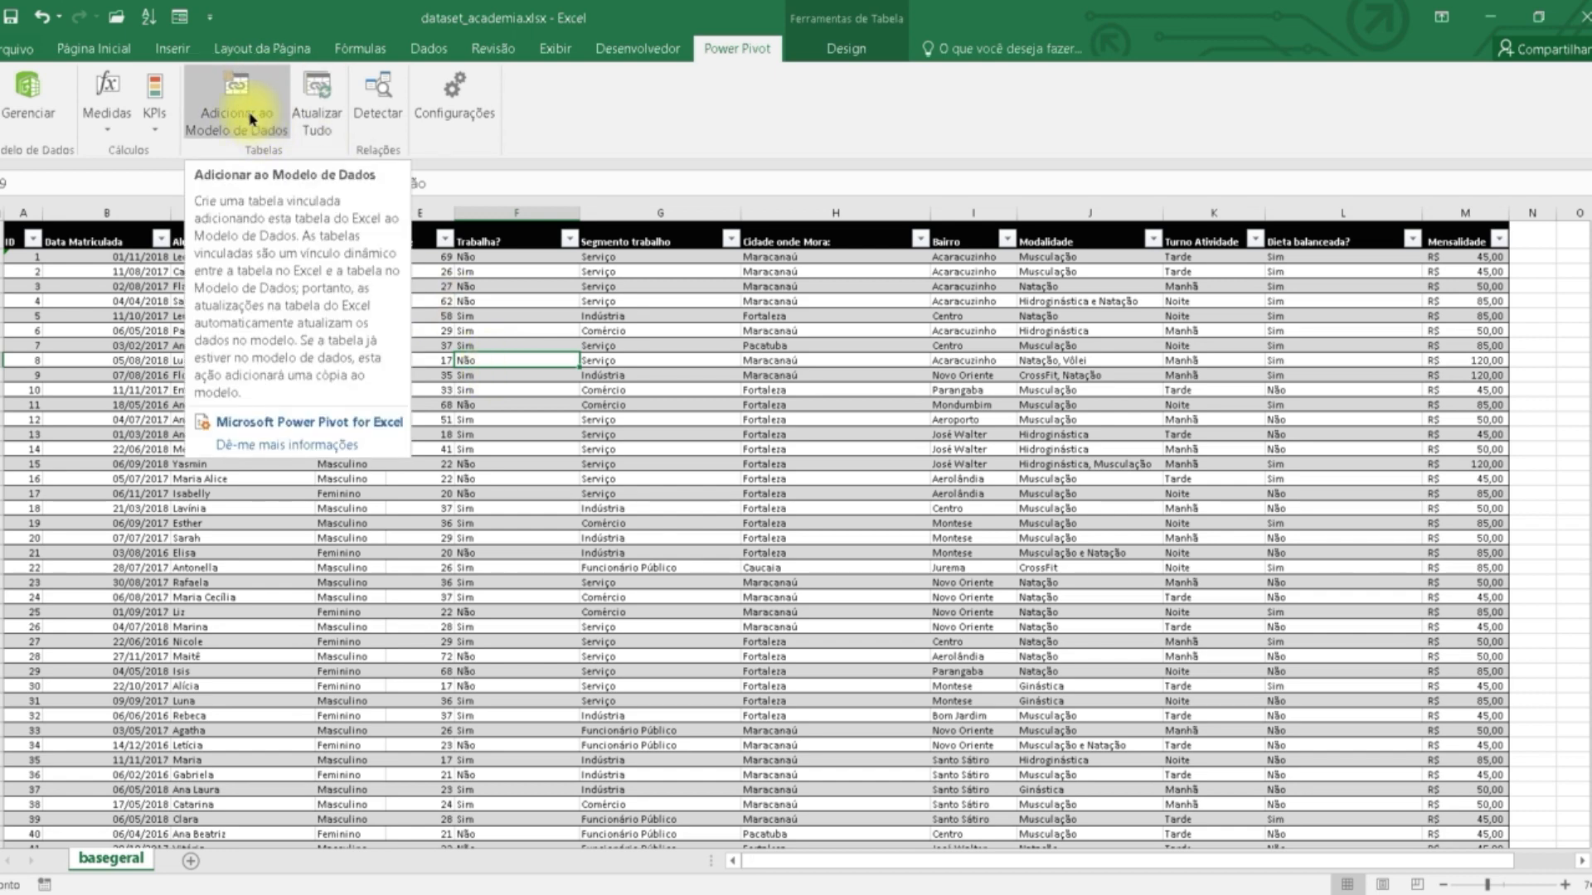
Rename the table as Facademia
left_click(846, 48)
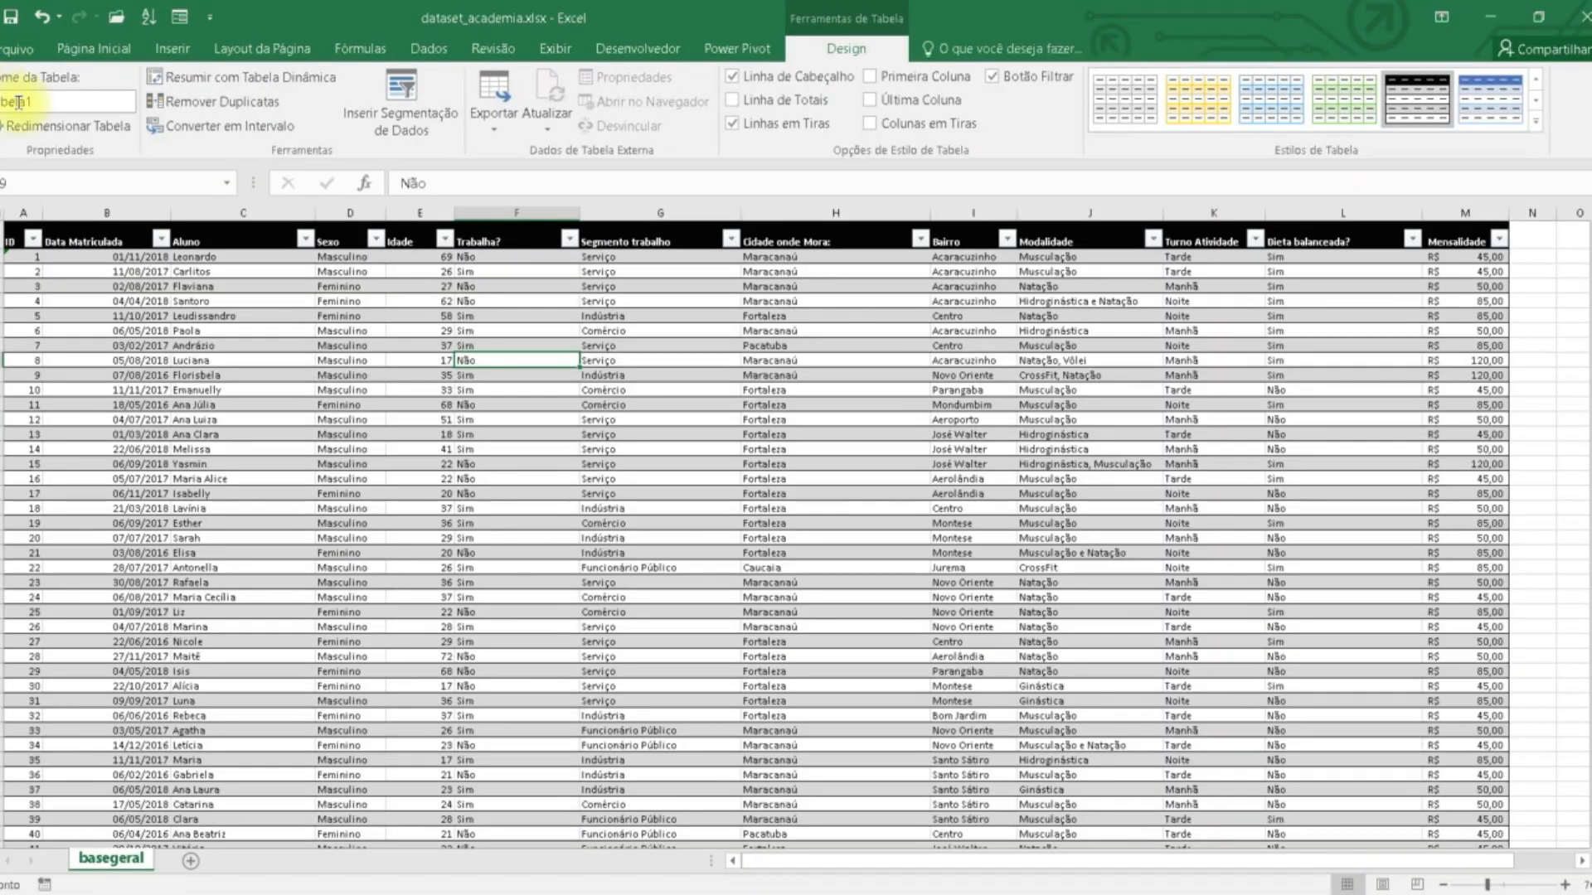
left_click(141, 121)
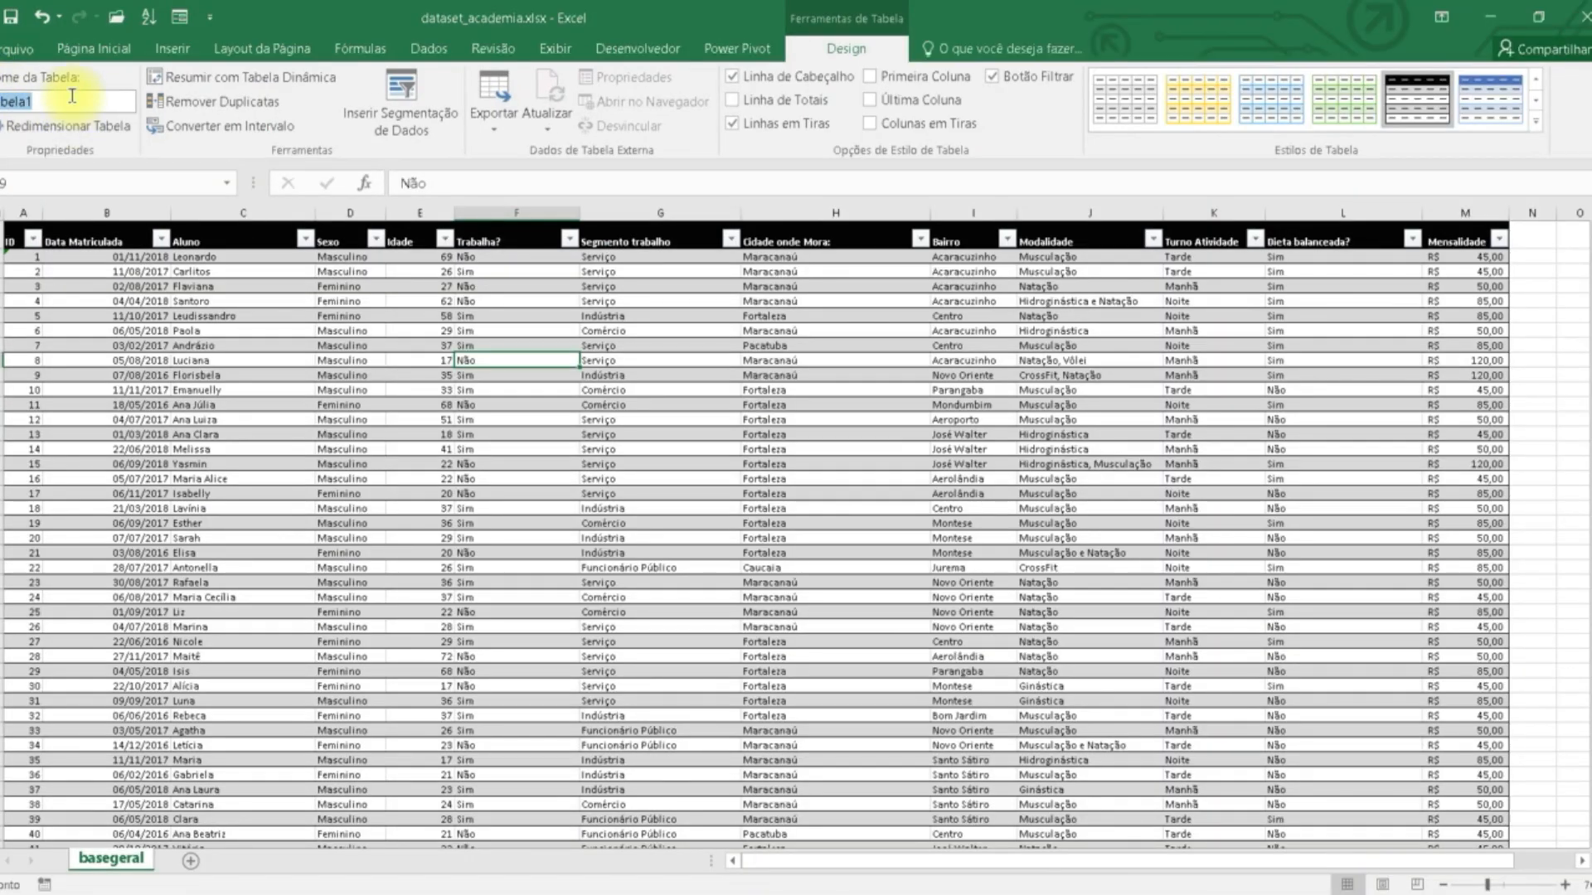
key("BackSpace")
type("academia")
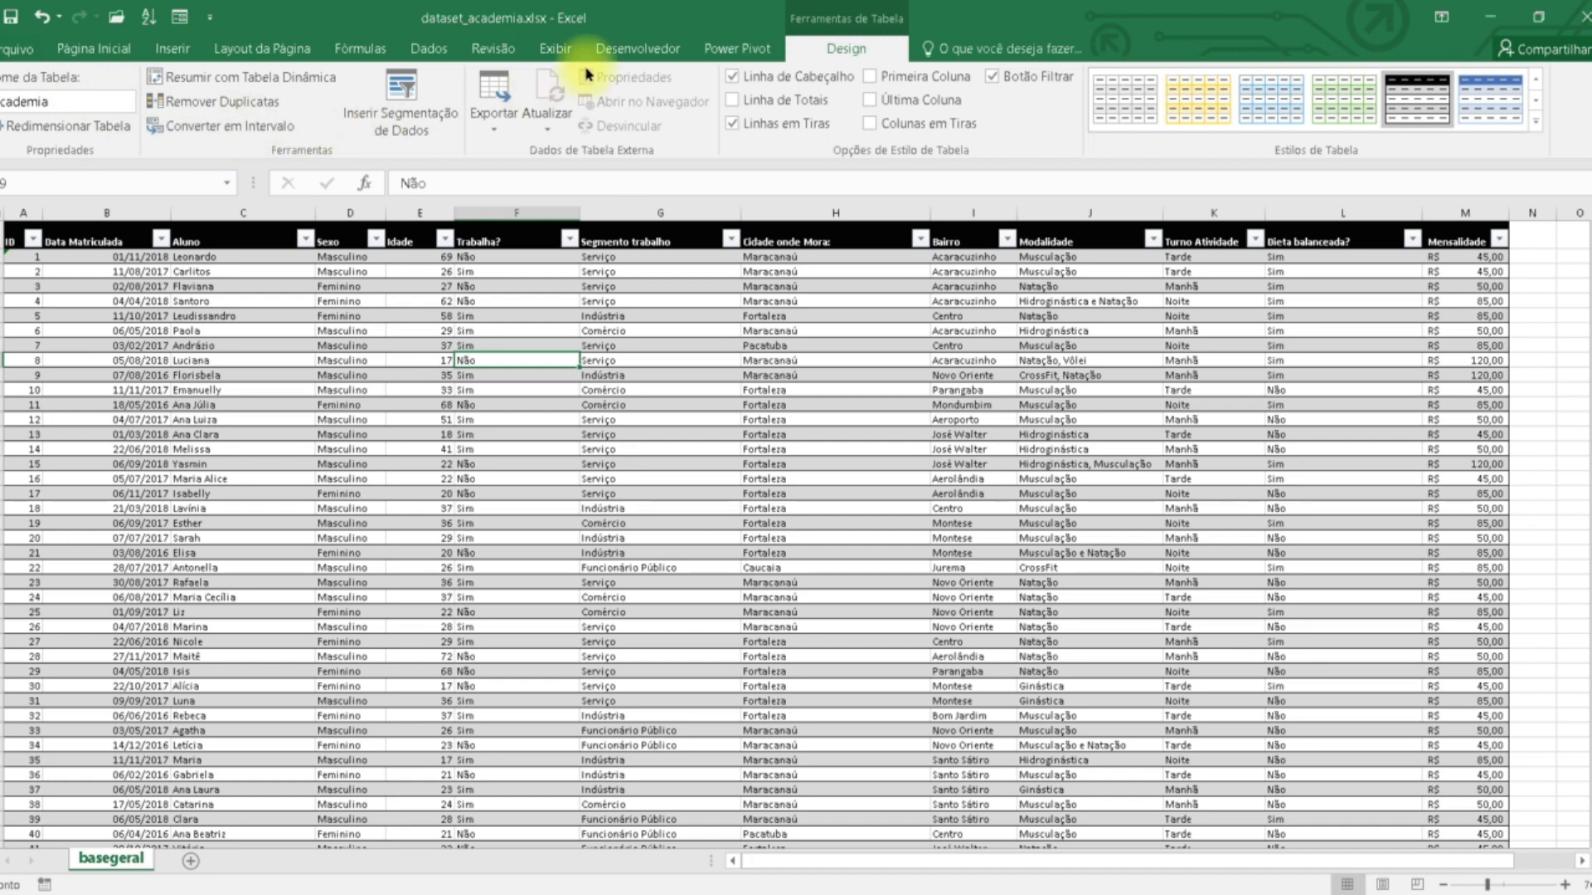
Add the Facademia table to the data model and maximize the Power Pivot window
left_click(735, 52)
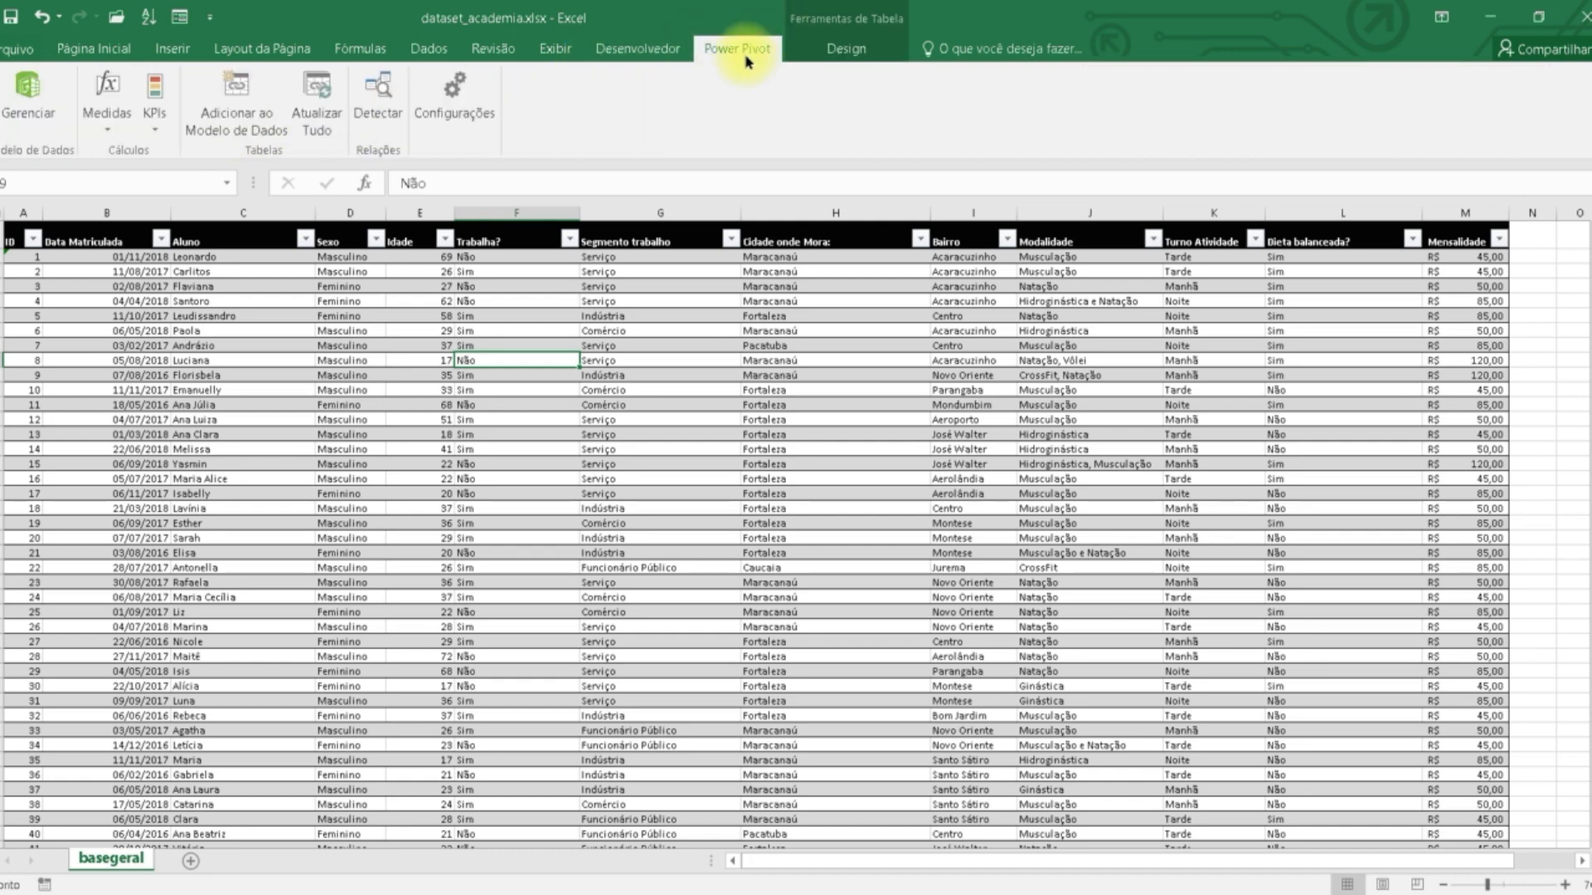
left_click(237, 109)
left_click(889, 566)
left_click(530, 420)
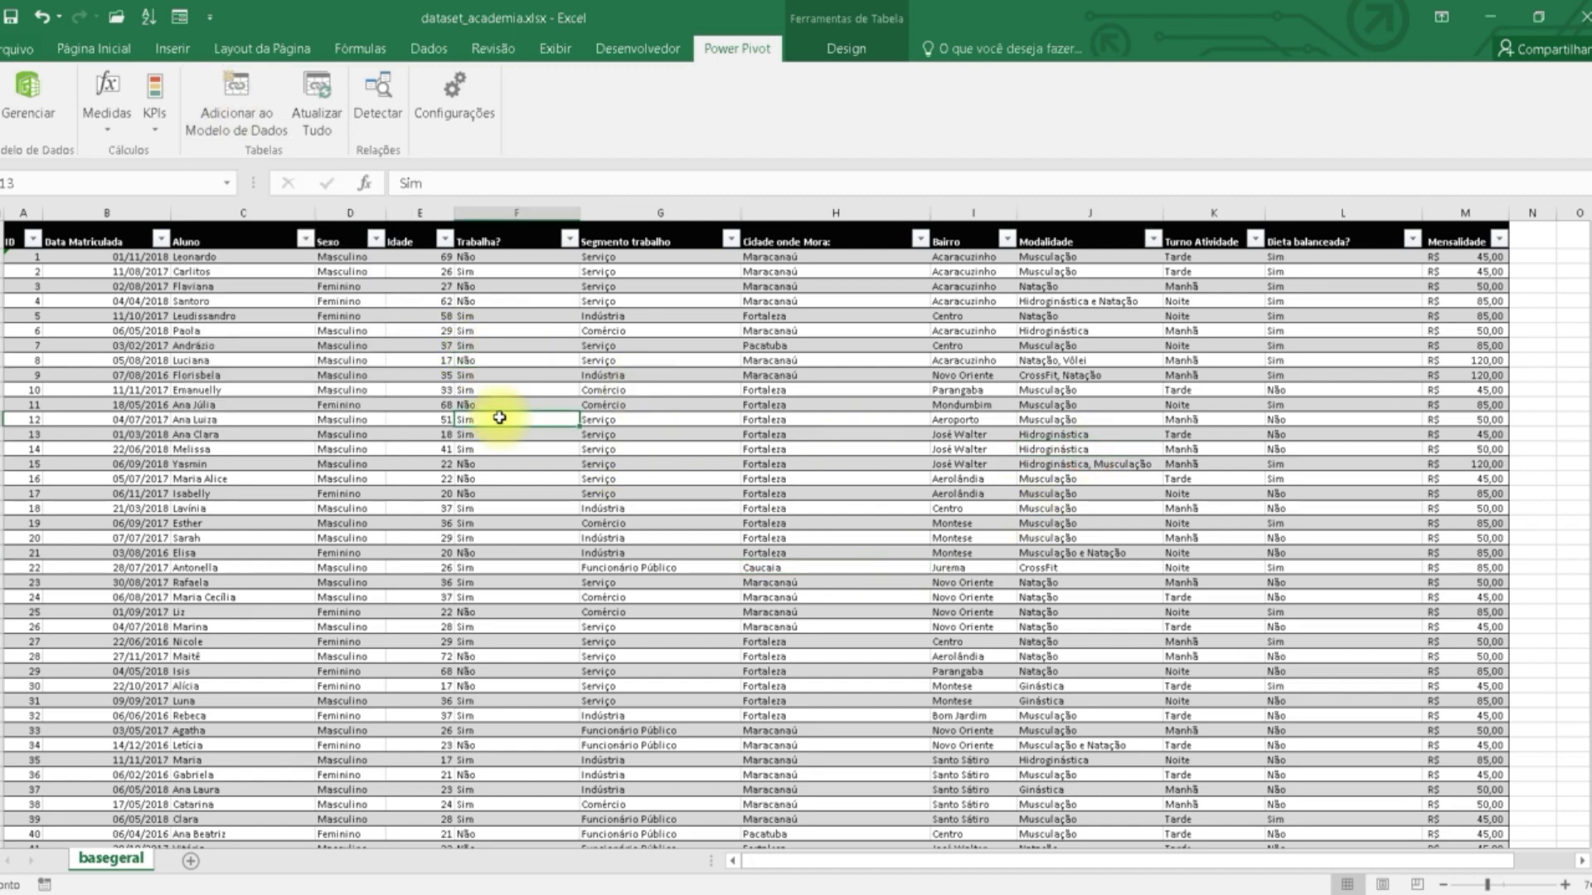
left_click(220, 106)
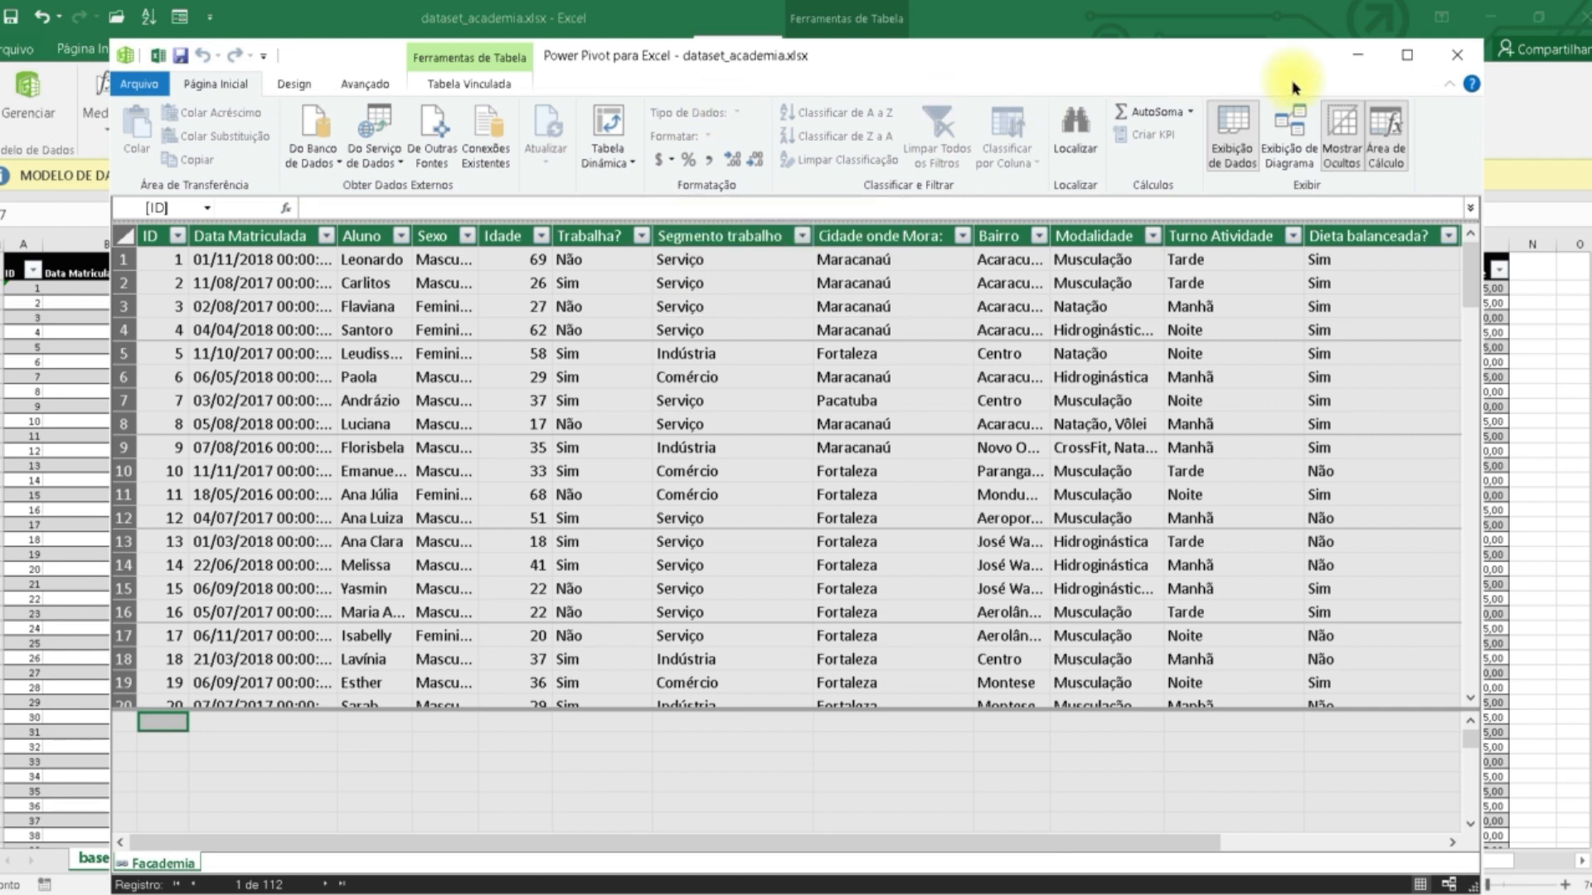
left_click(1407, 55)
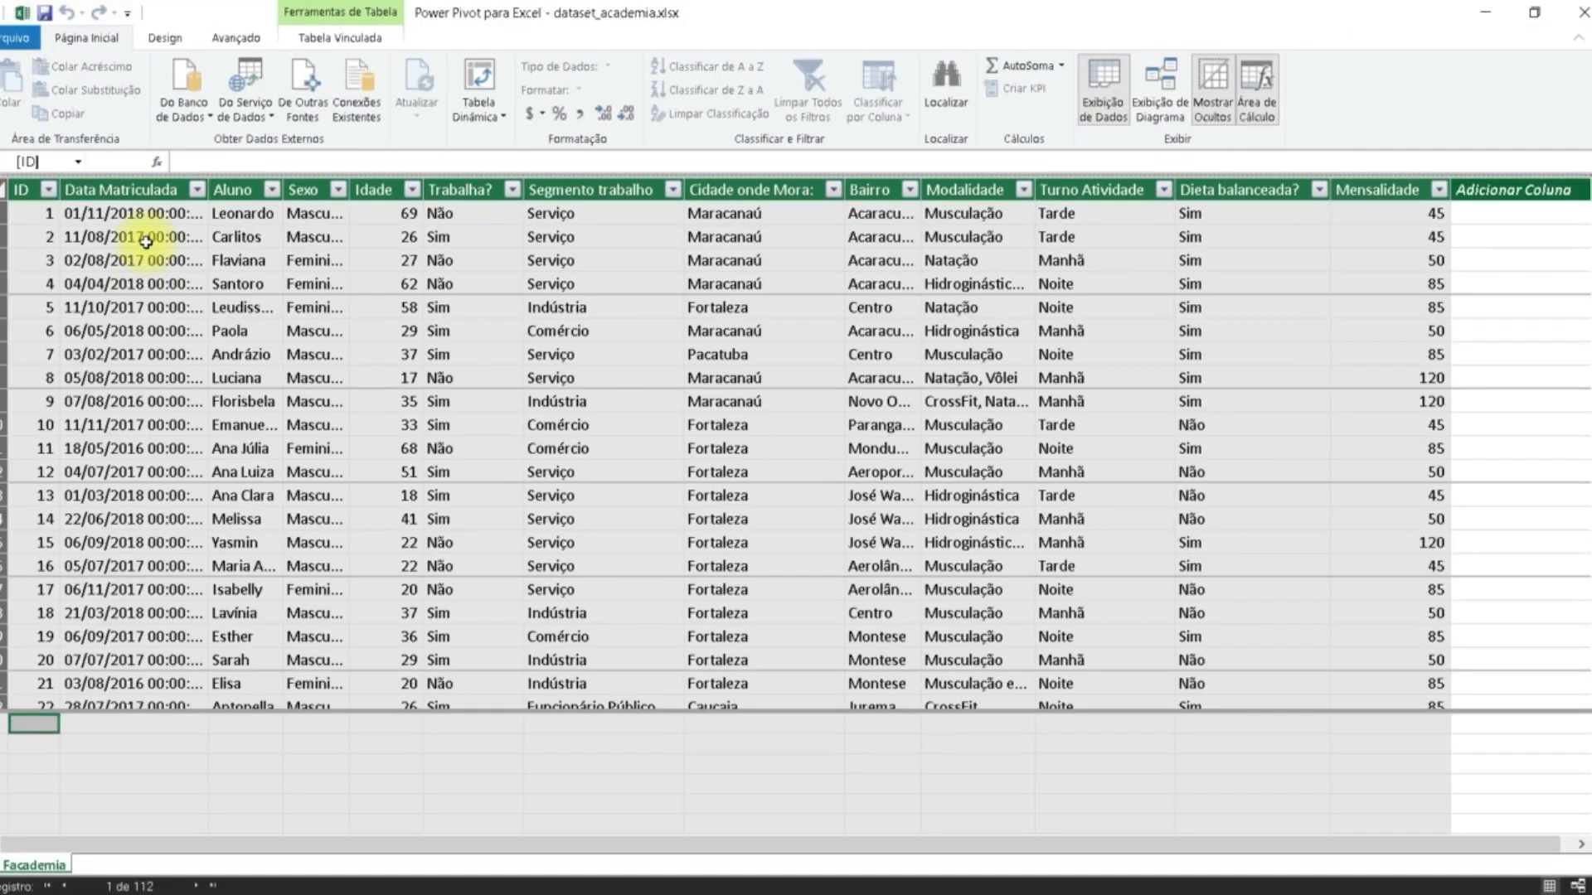
left_click_drag(895, 853, 1051, 846)
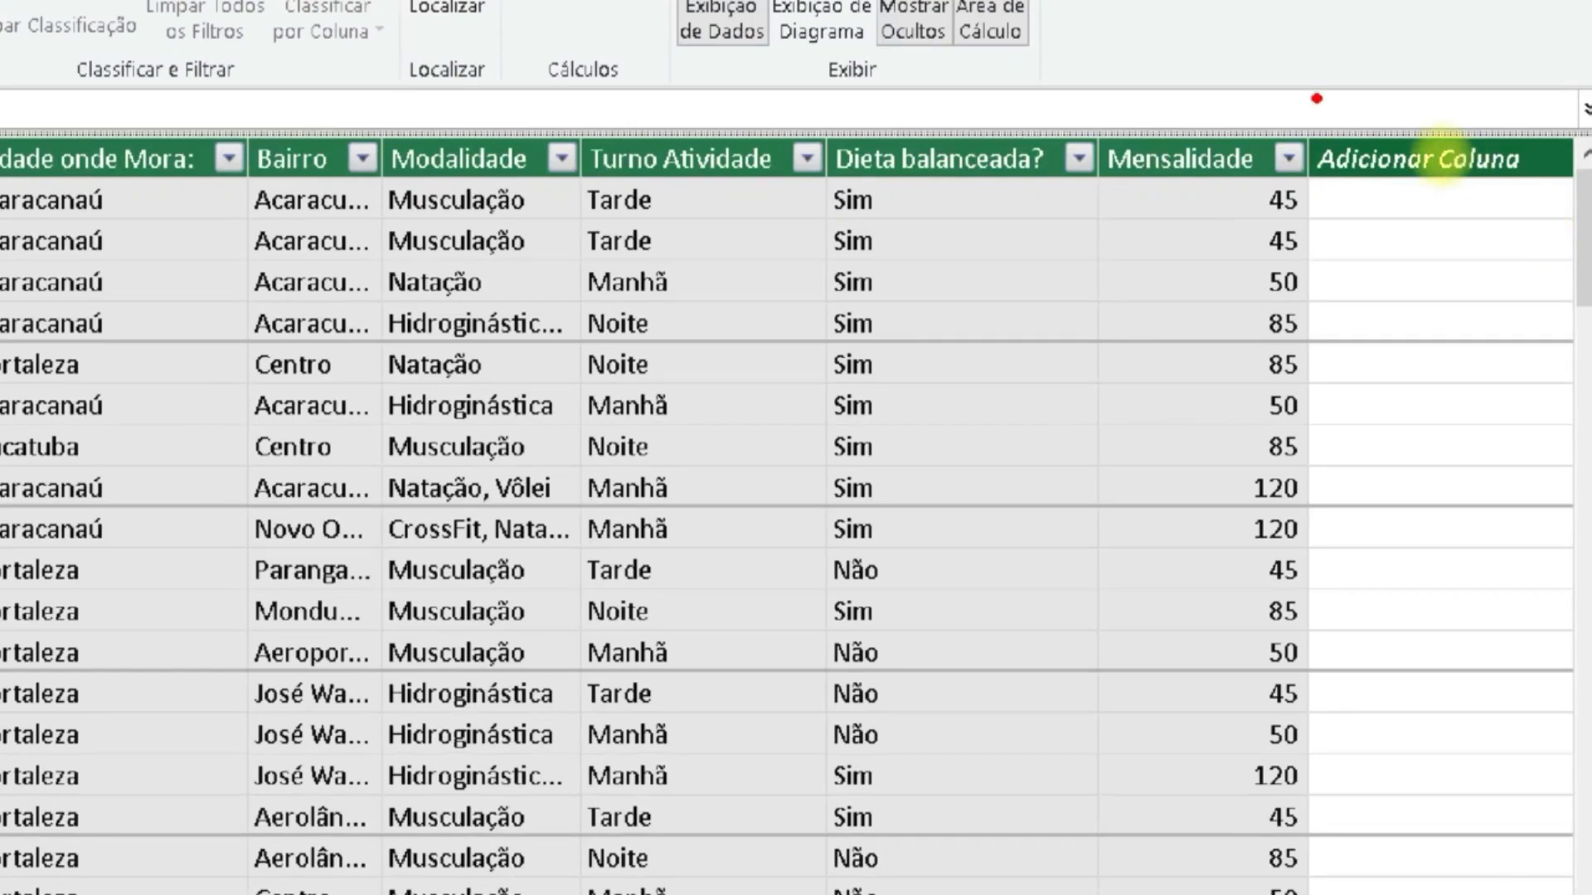
mouse_move(1308, 98)
left_mouse_down()
mouse_move(1328, 196)
mouse_move(1549, 224)
left_mouse_up()
left_click_drag(1437, 249, 1481, 557)
left_click_drag(1358, 278, 1276, 580)
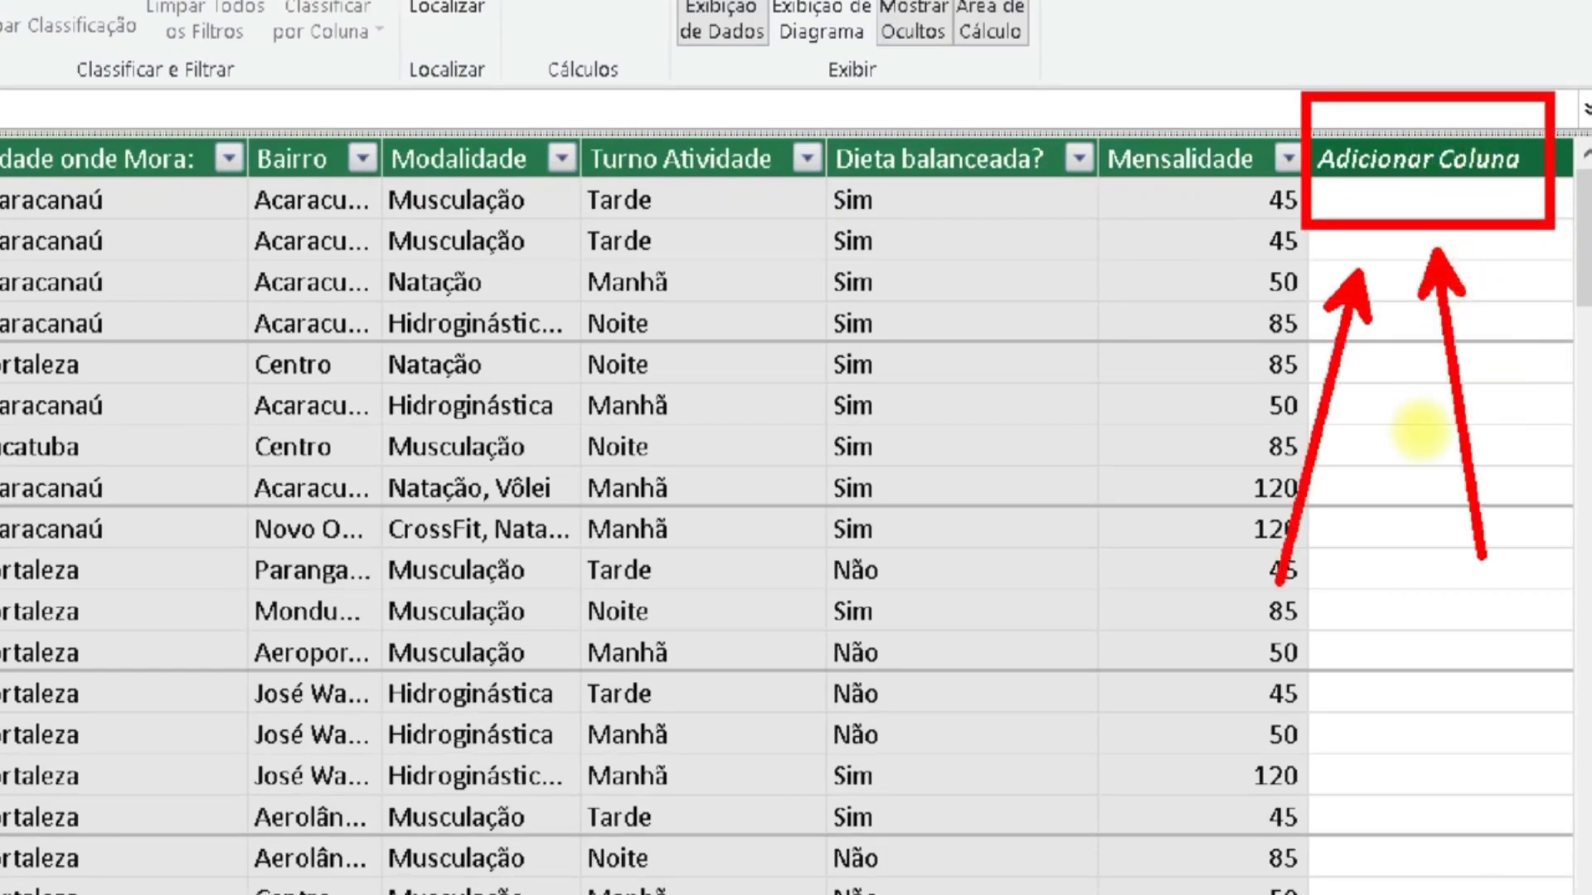
left_click_drag(1405, 331, 1405, 676)
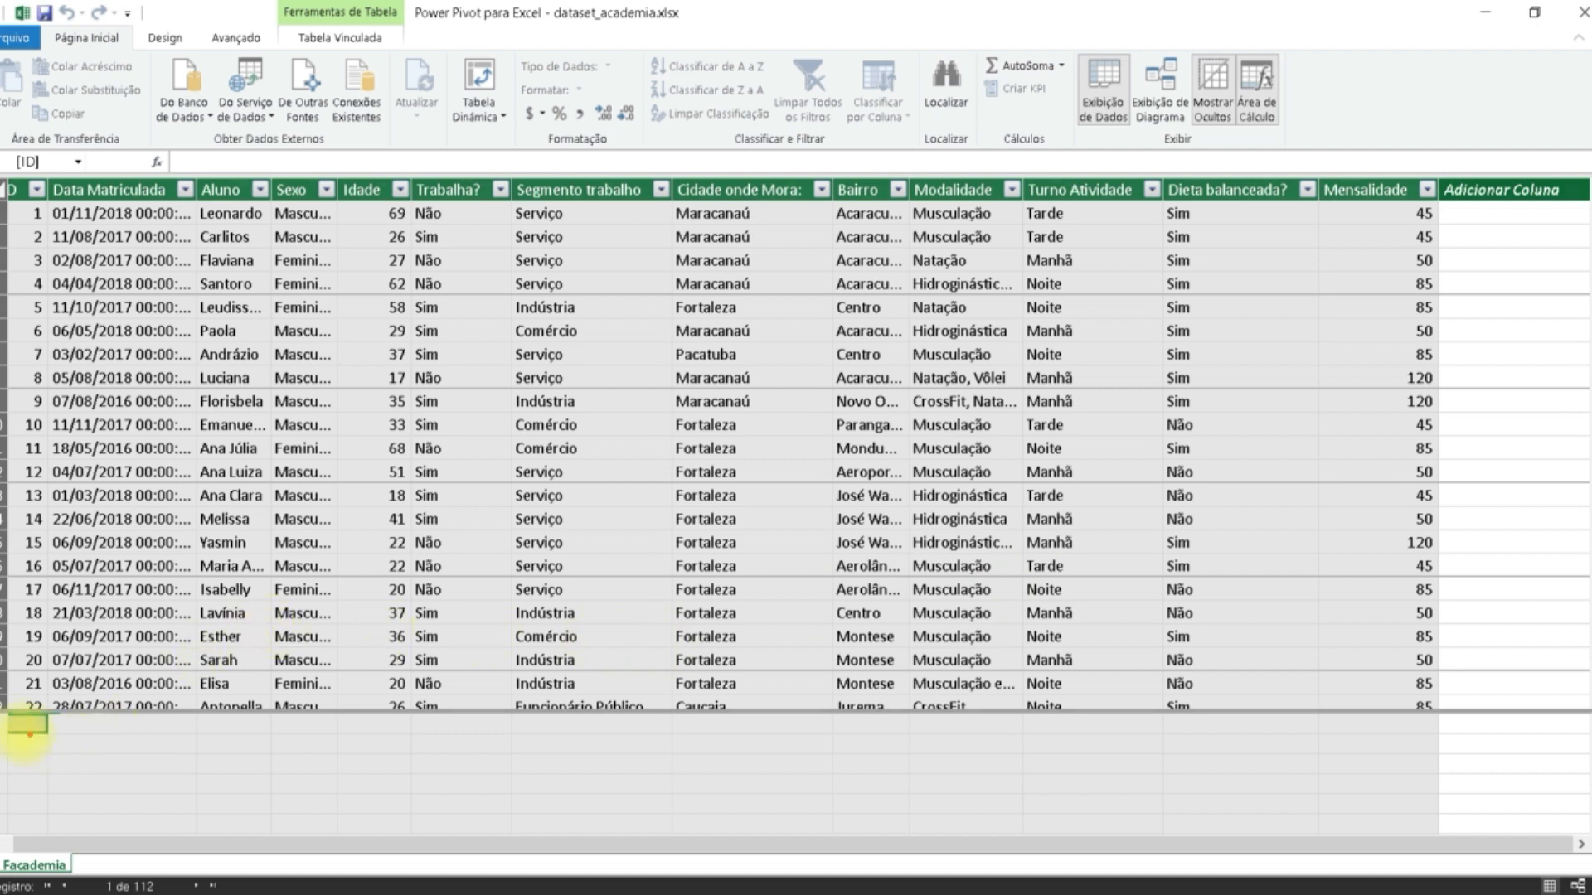
mouse_move(7, 718)
left_mouse_down()
mouse_move(60, 799)
mouse_move(892, 838)
mouse_move(1421, 835)
left_mouse_up()
type("t")
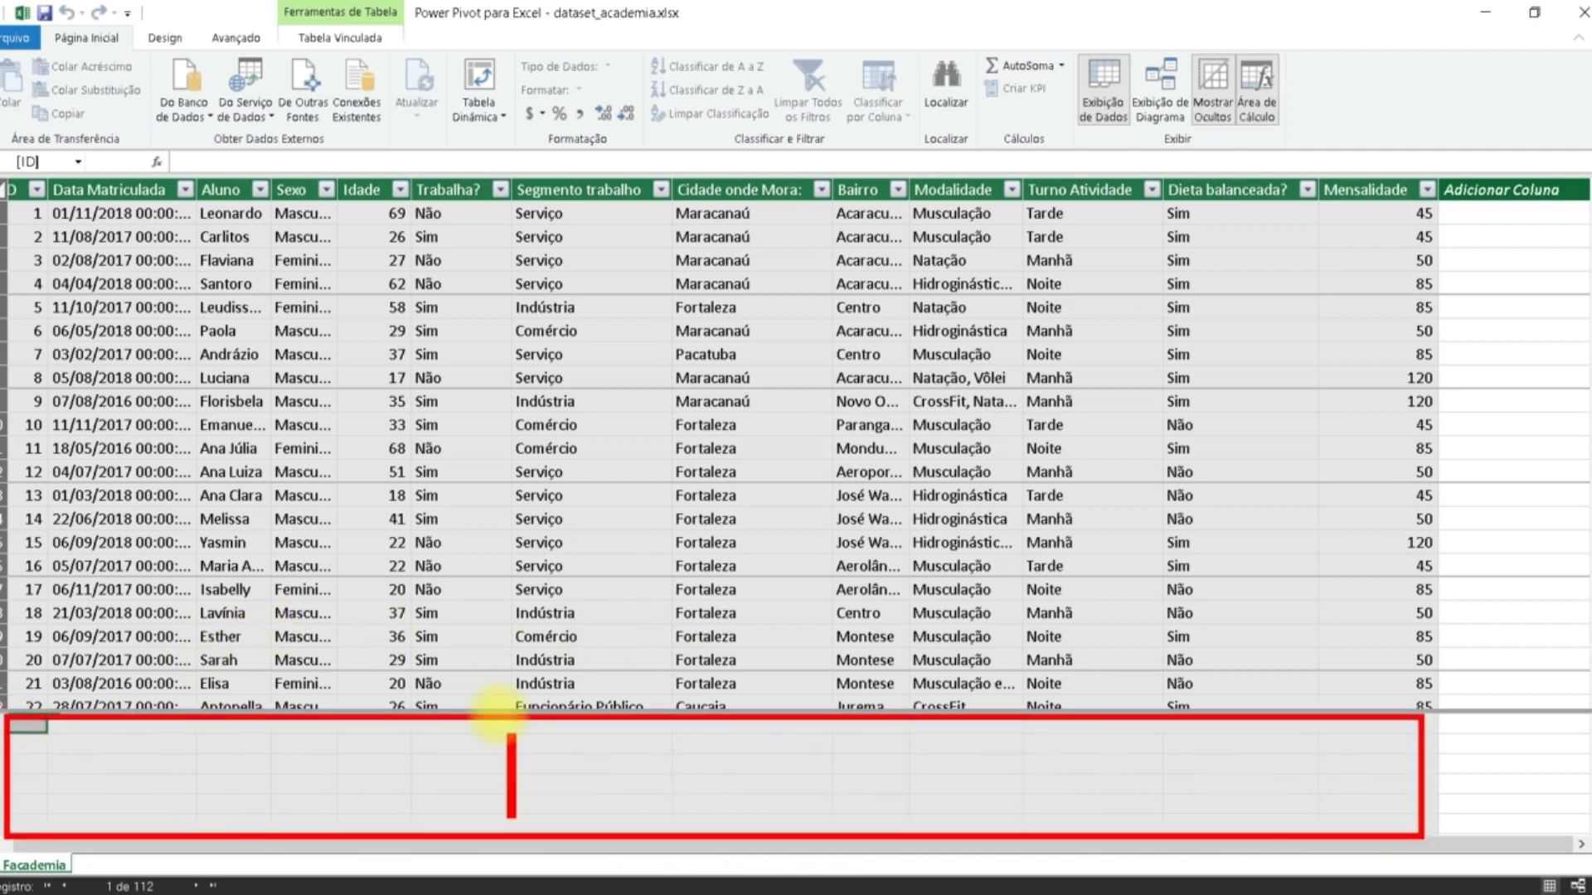
type("medida")
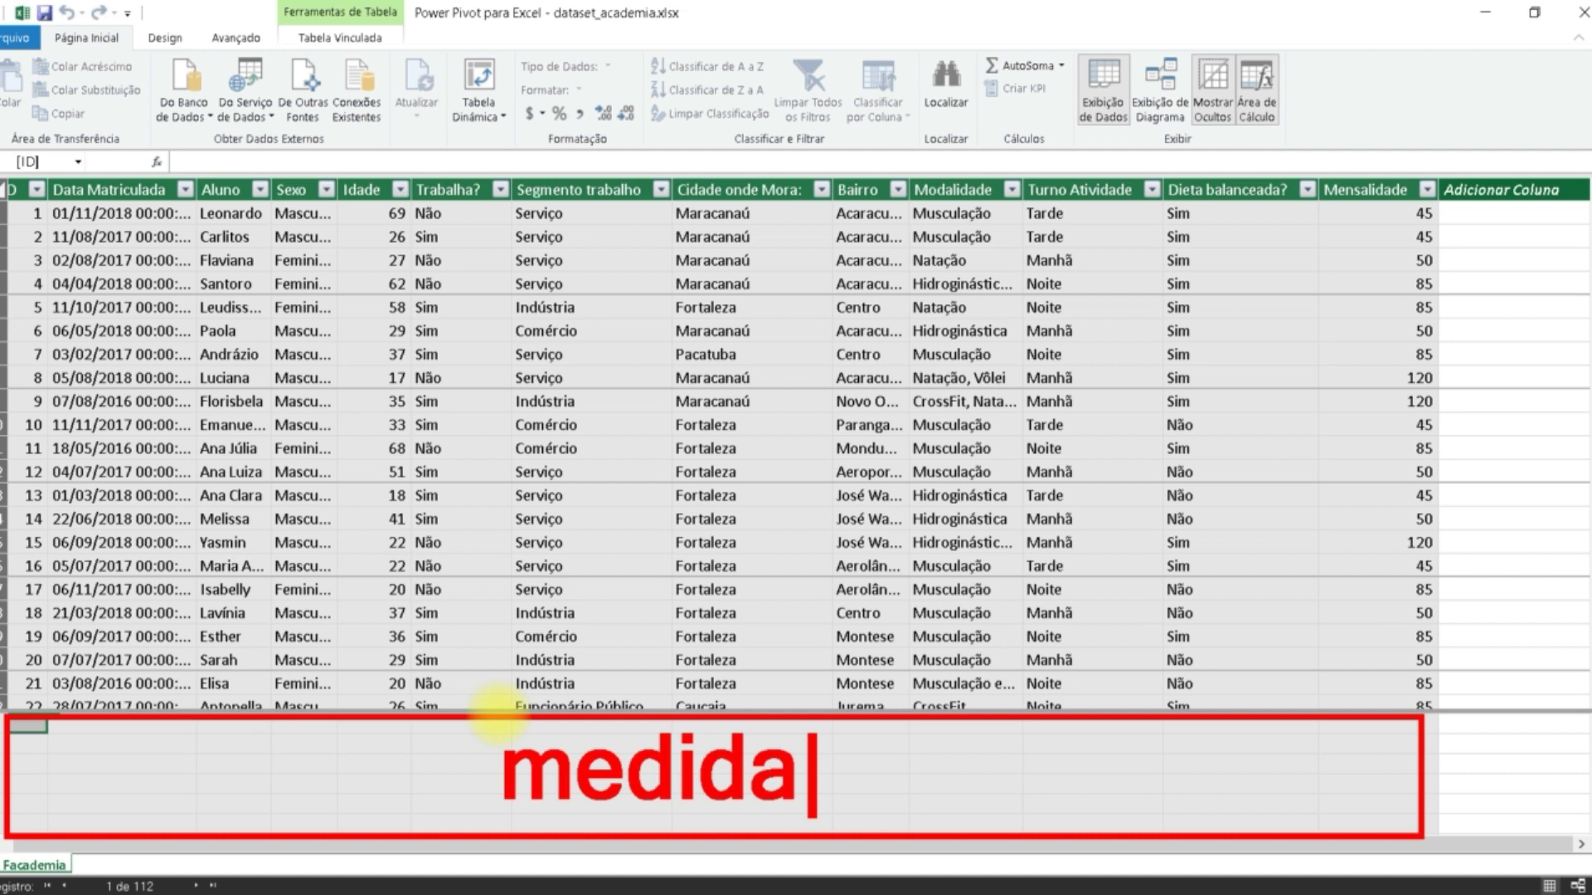
key("Escape")
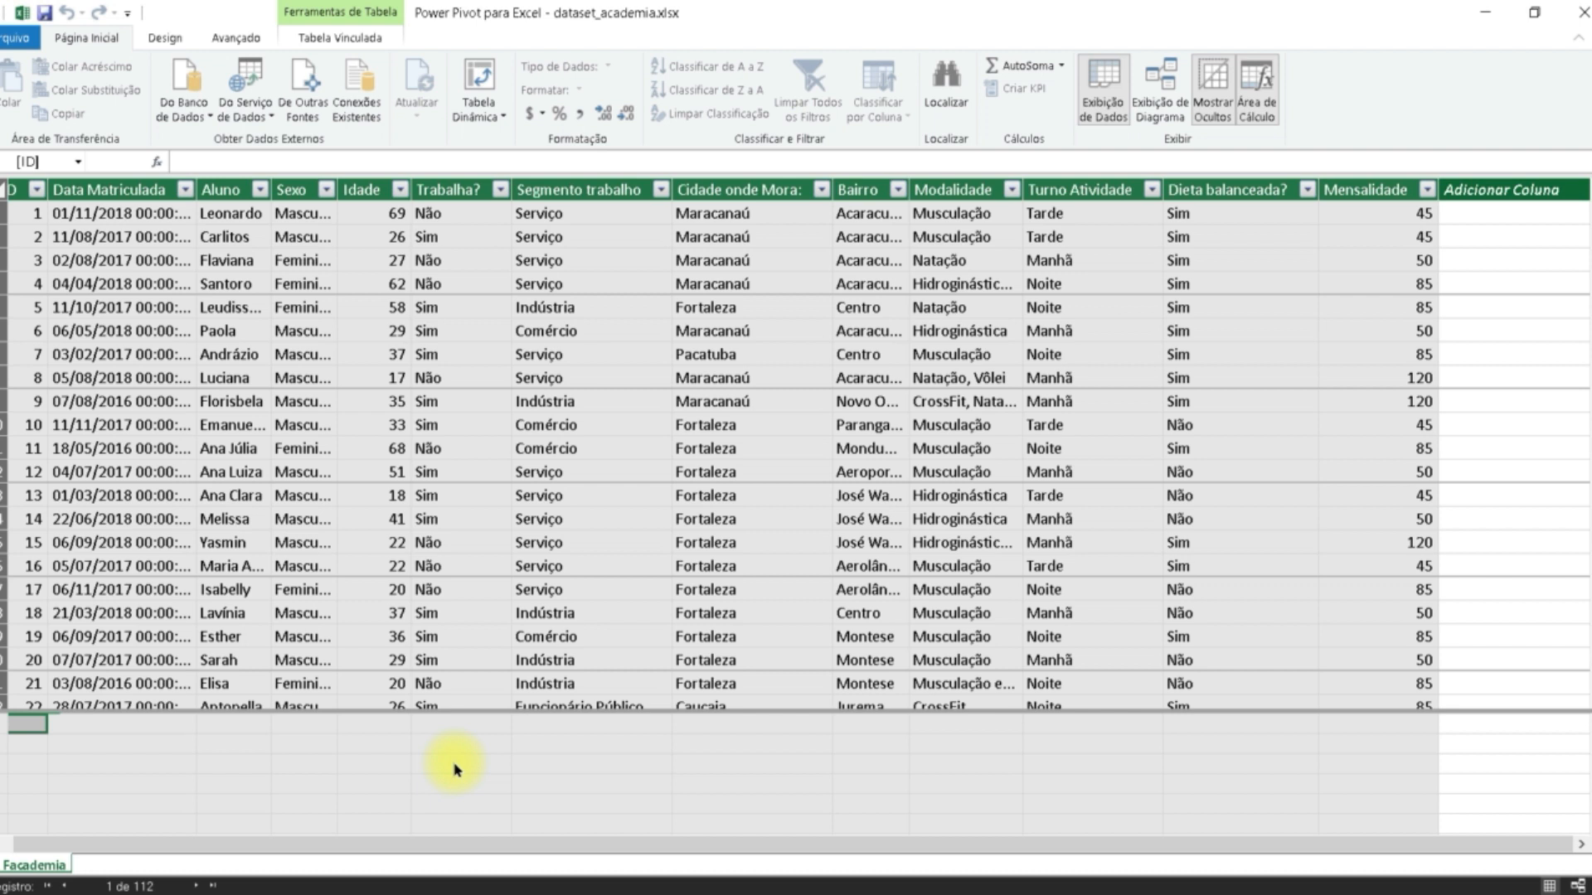
Select the second calculation-area cell beneath the Mensalidade column
left_click(1365, 189)
left_click(1376, 213)
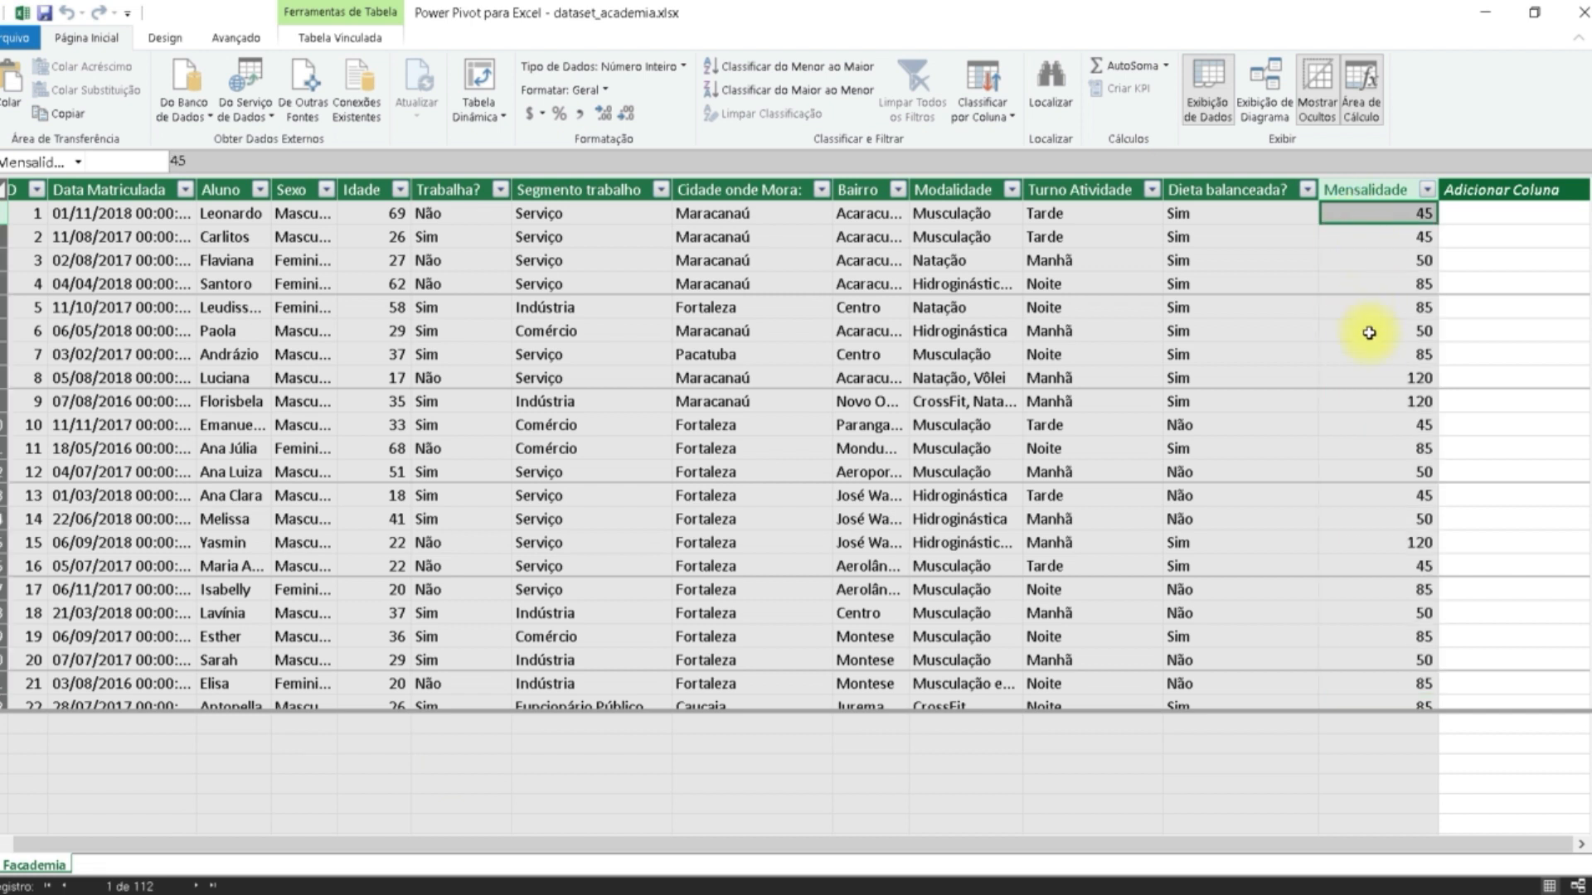
left_click(1352, 748)
left_click(1353, 749)
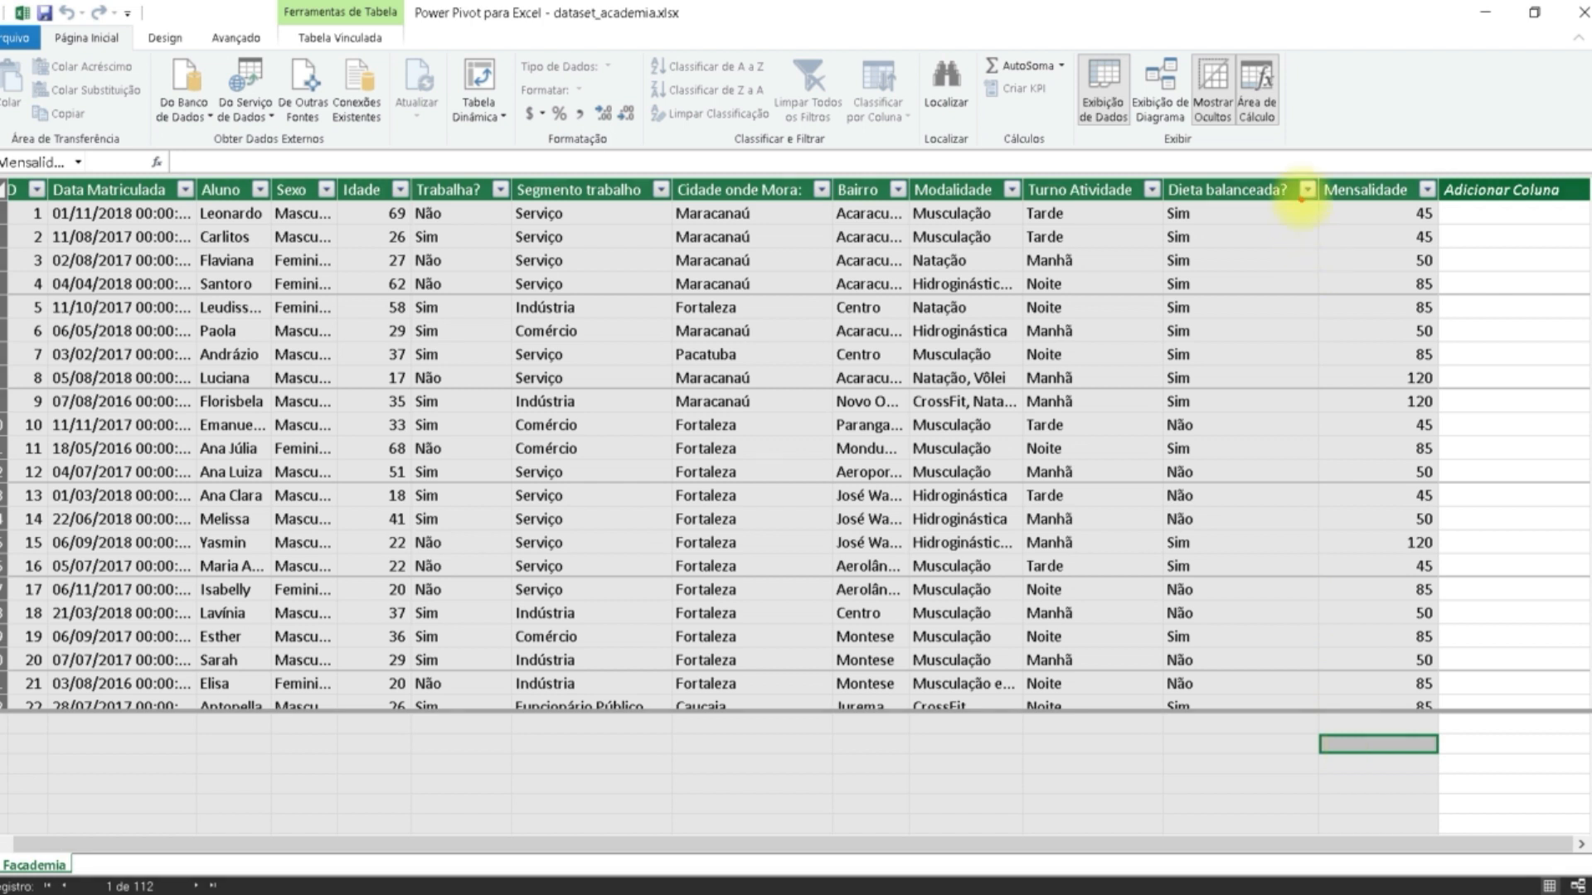
mouse_move(1305, 193)
left_mouse_down()
mouse_move(1470, 687)
mouse_move(1457, 713)
left_mouse_up()
left_click_drag(1331, 746, 1191, 819)
left_click_drag(1387, 756, 1407, 815)
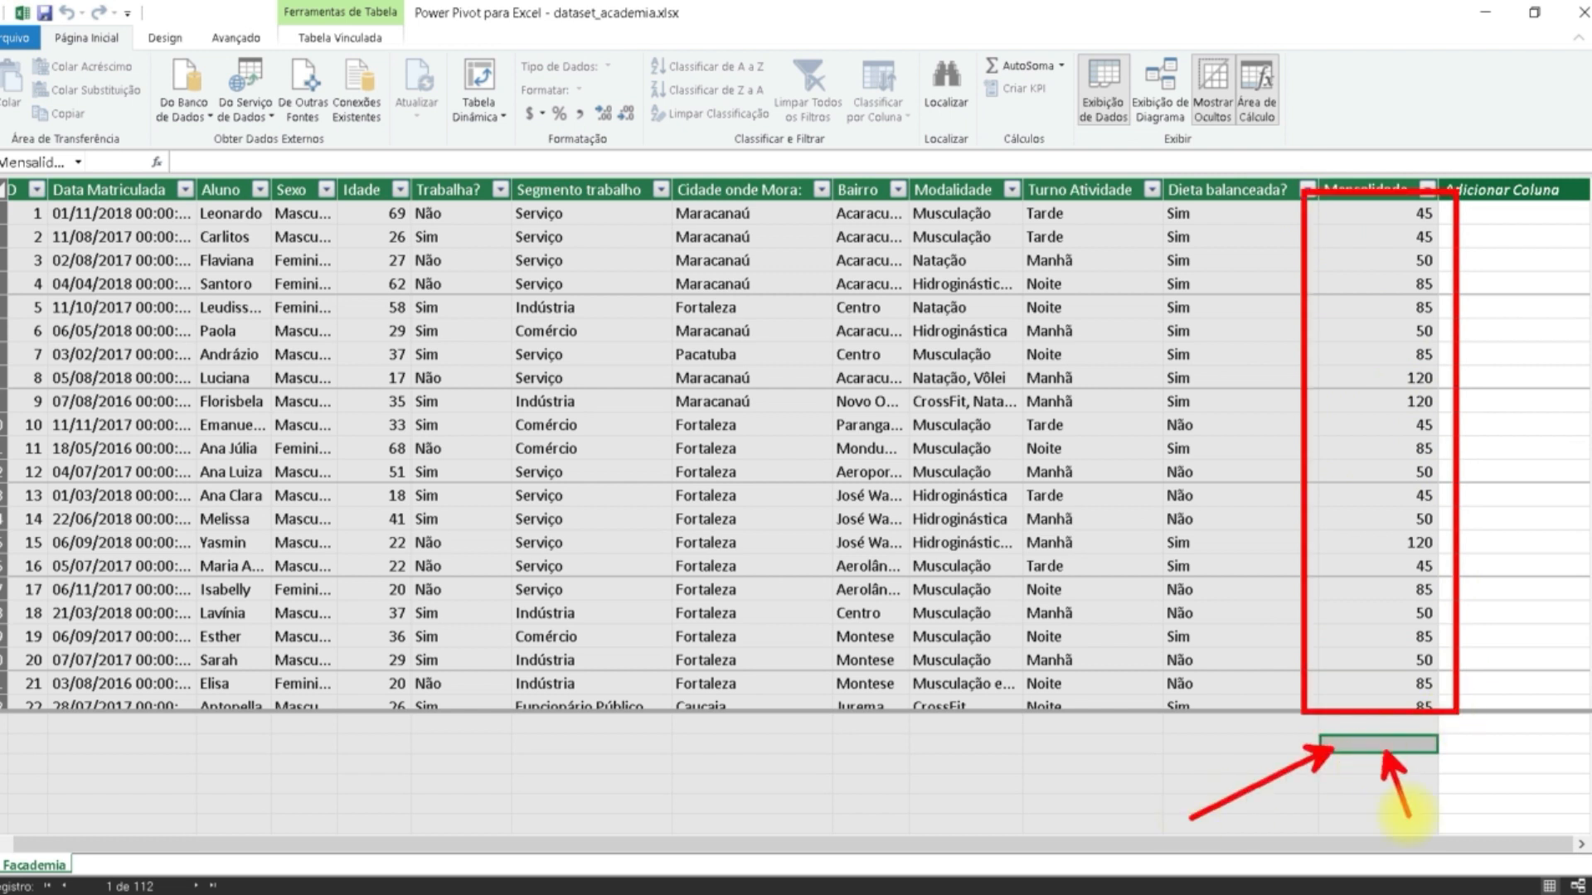
key("Escape")
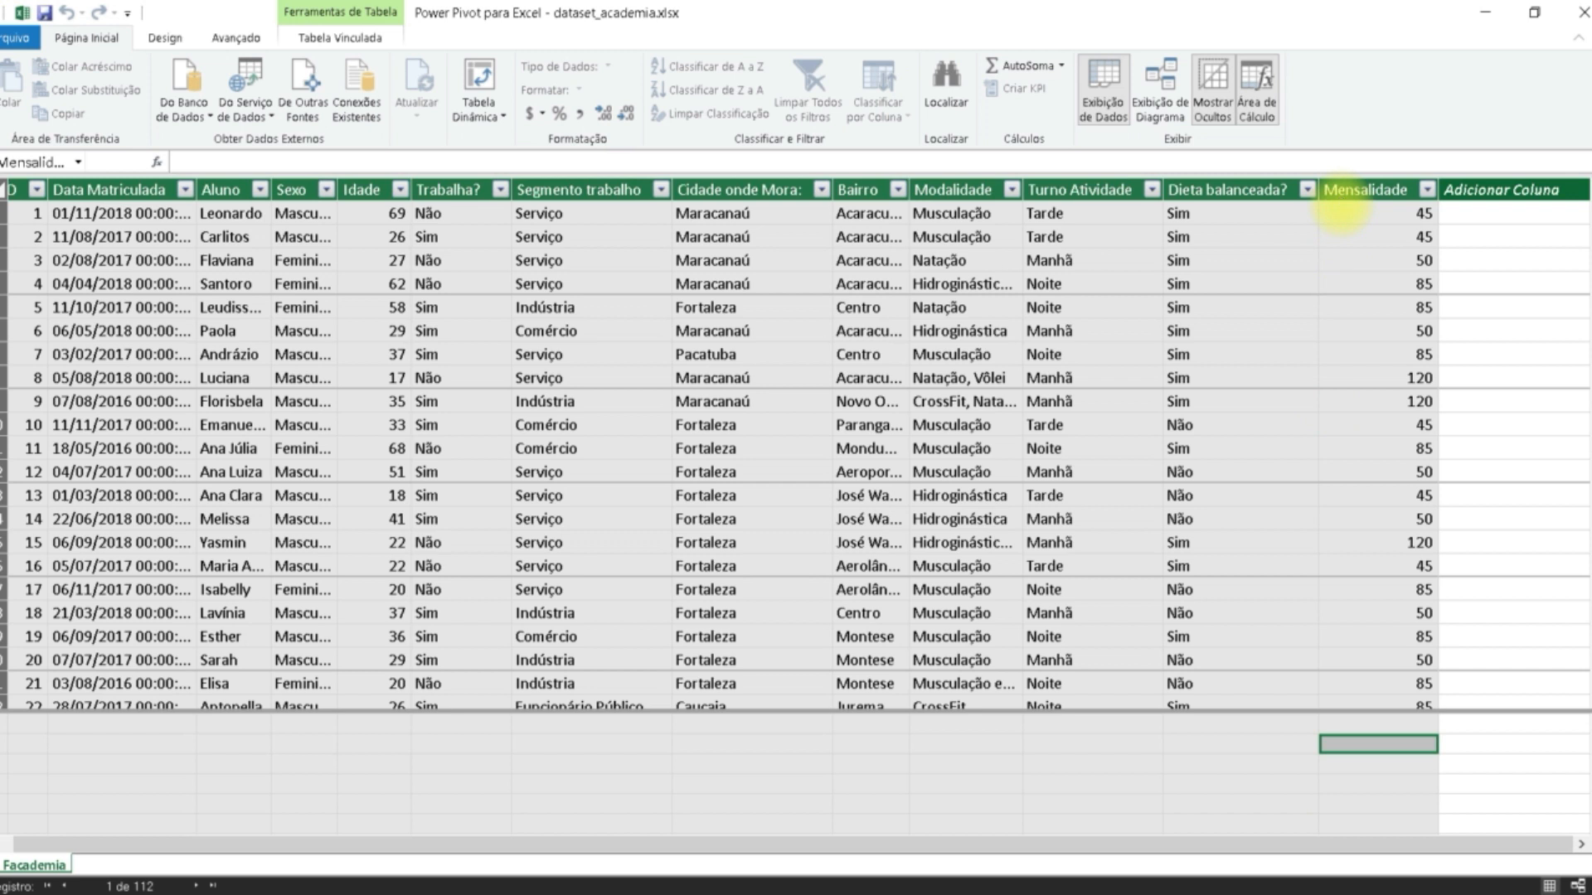
left_click_drag(1322, 200, 1456, 716)
key("Escape")
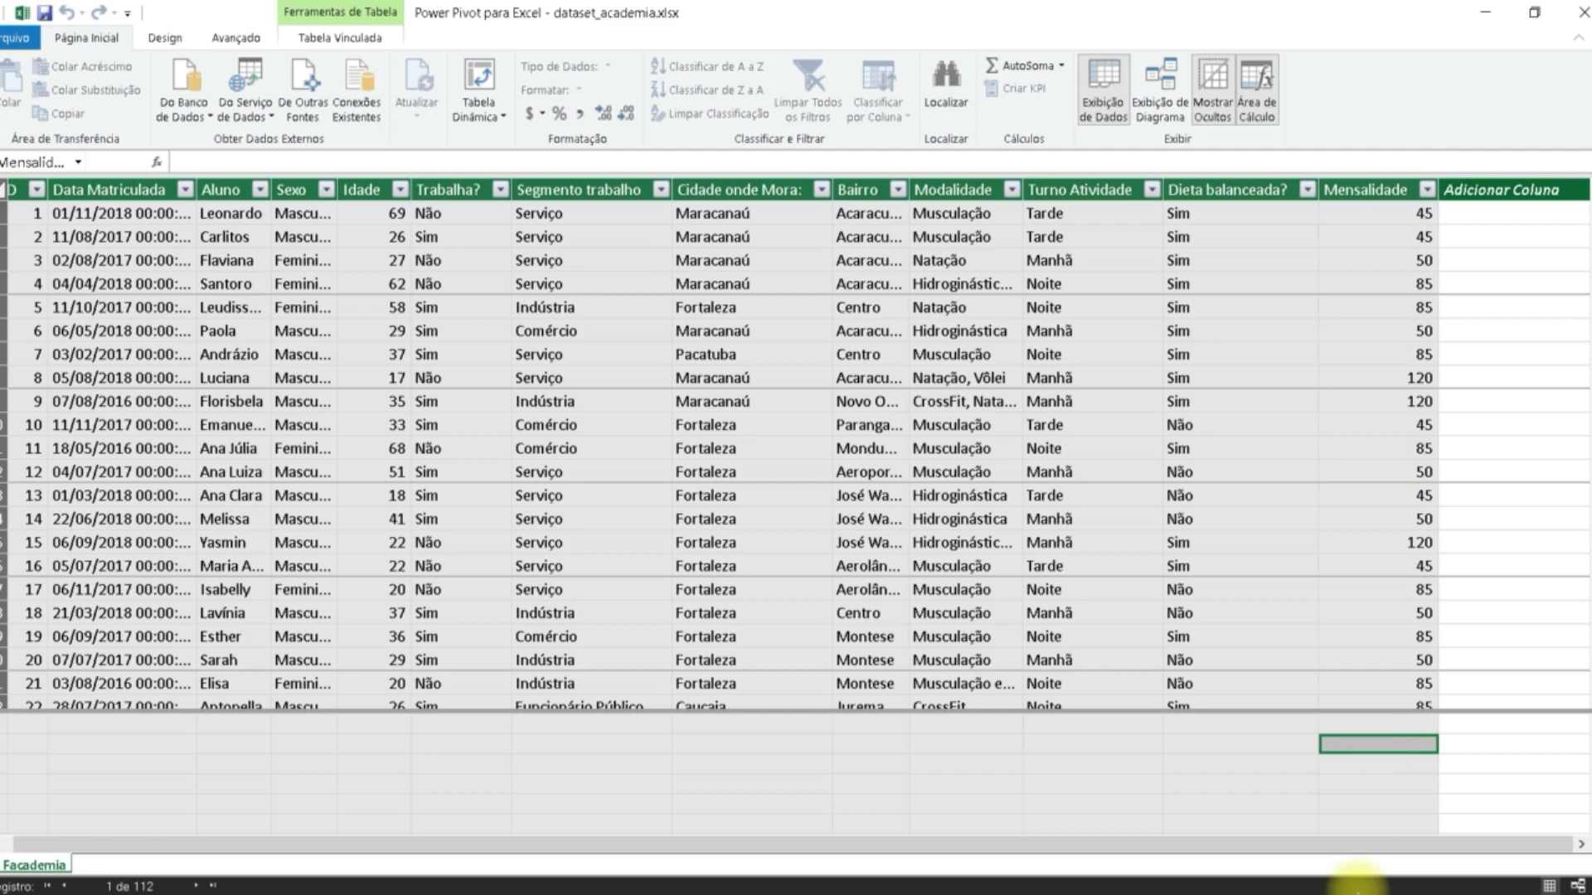
left_click(1368, 745)
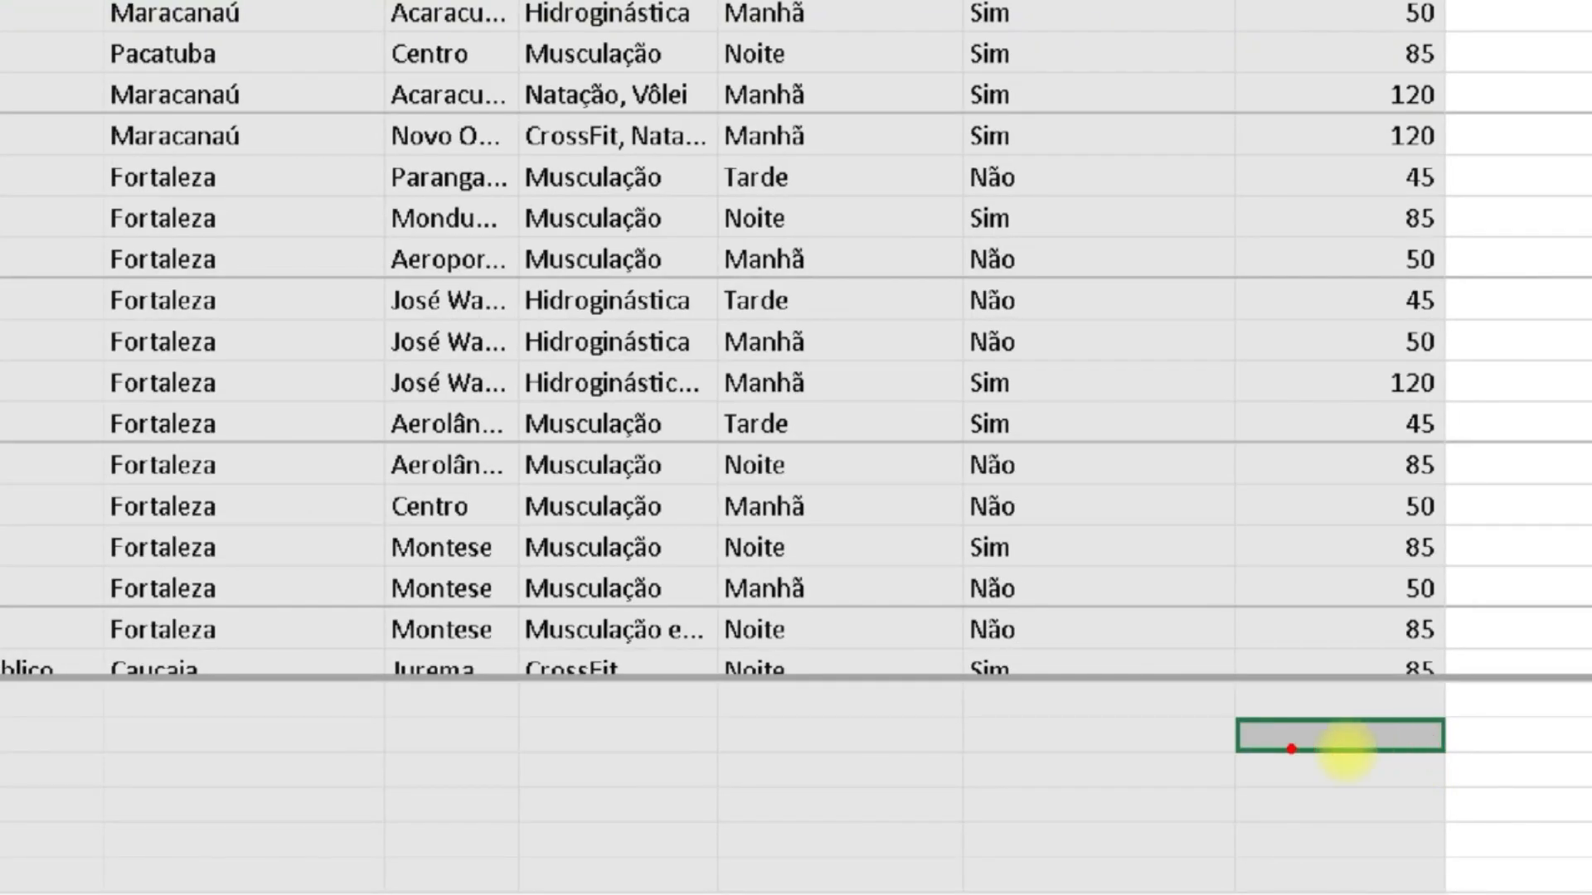
left_click_drag(1311, 743, 1303, 744)
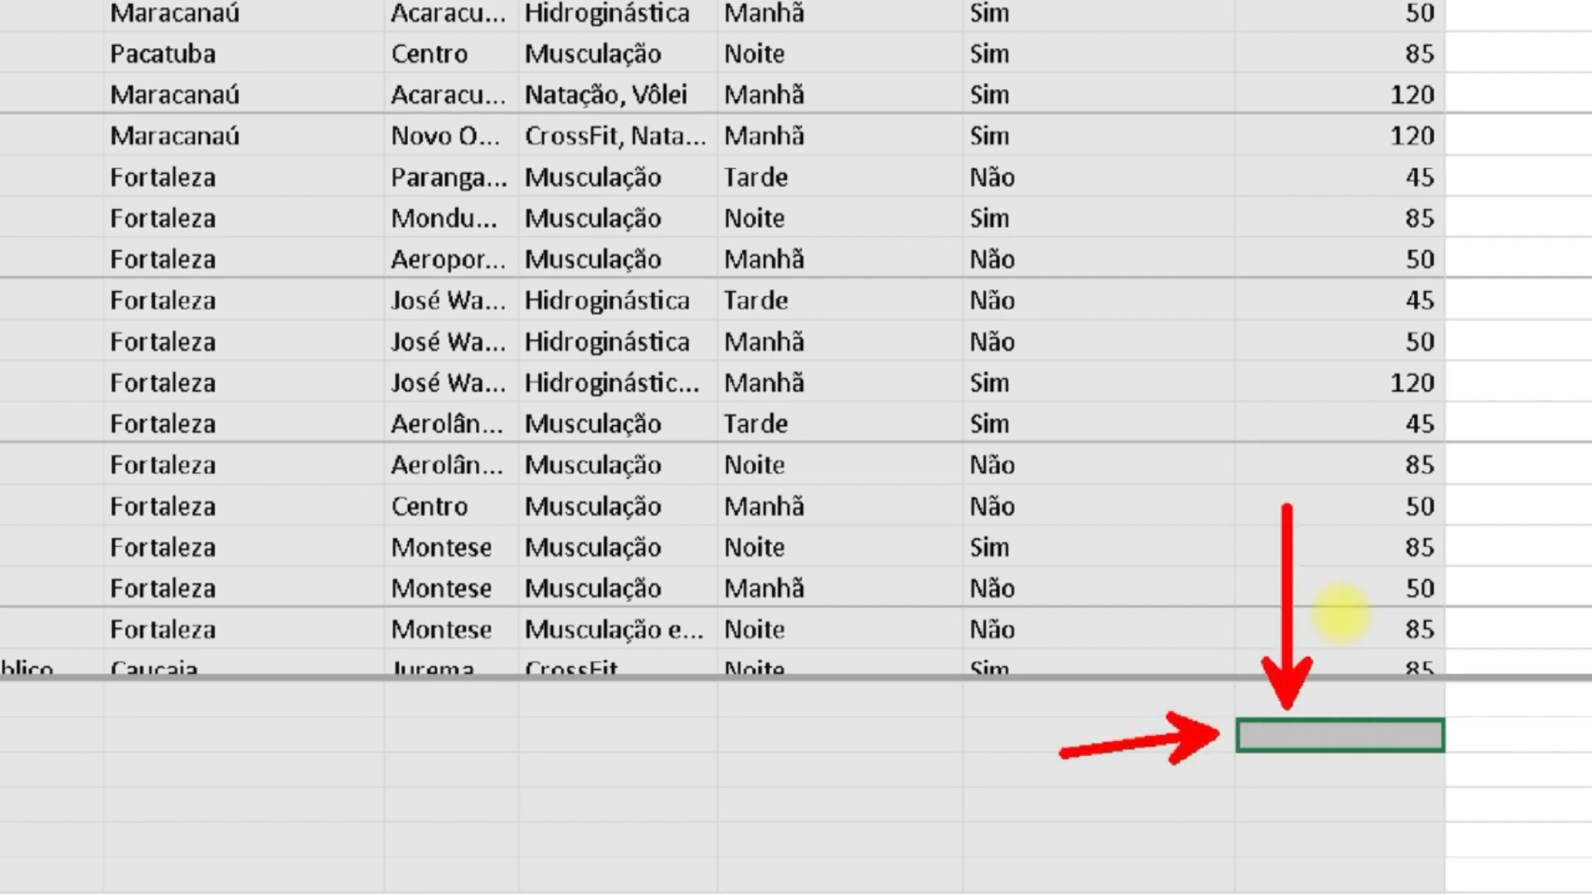
Create the measure TotalGeral:=SUM(Facademia[Mensalidade]) in the calculation area beneath the Mensalidade column
type("=")
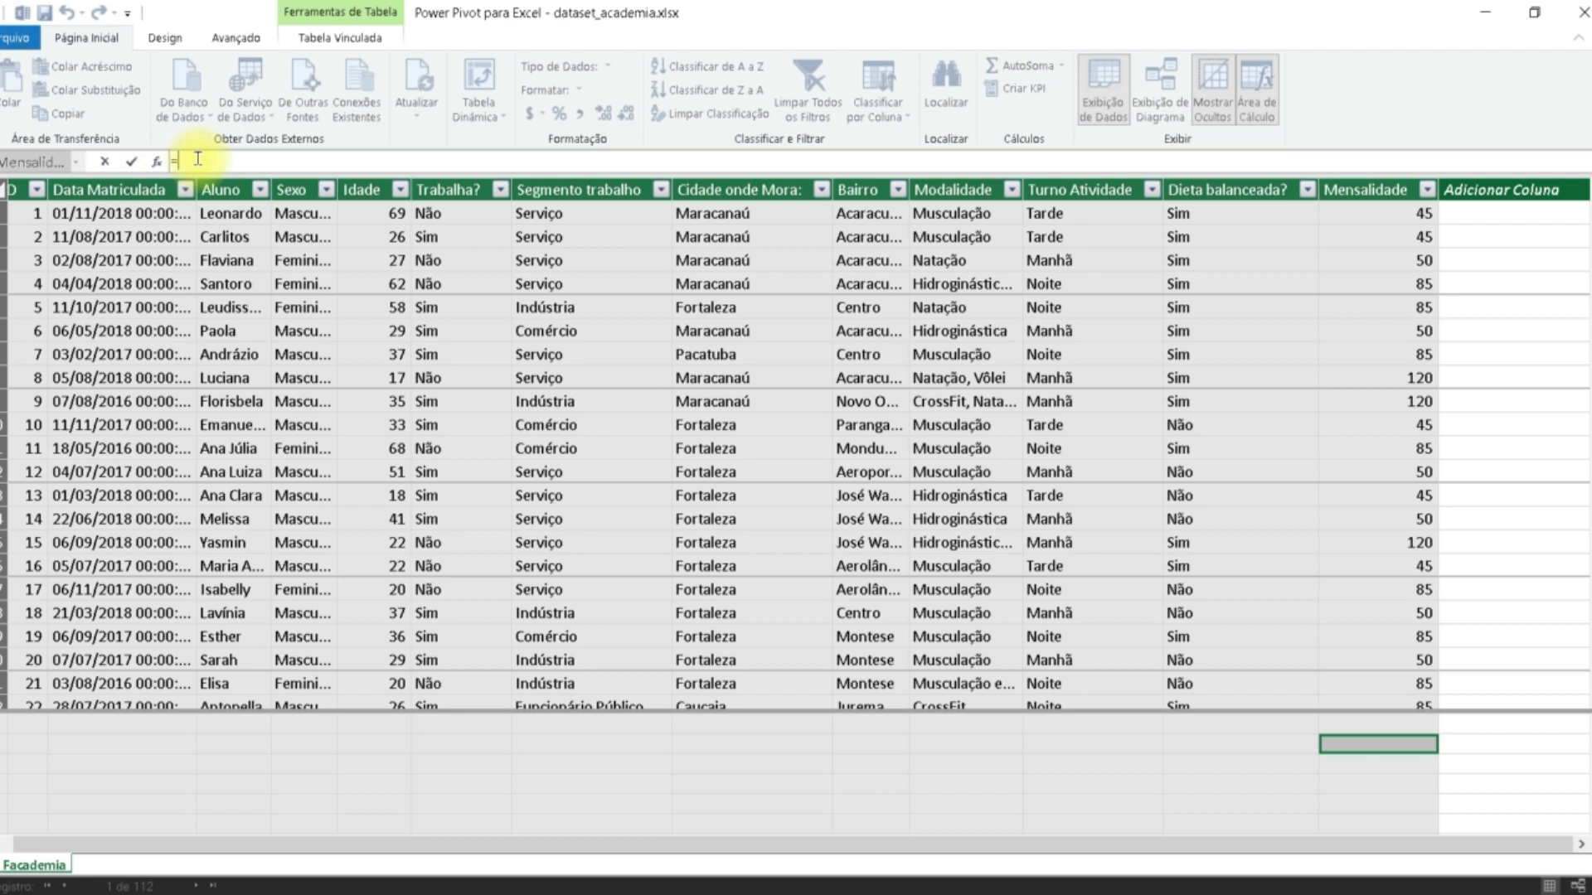
key("Escape")
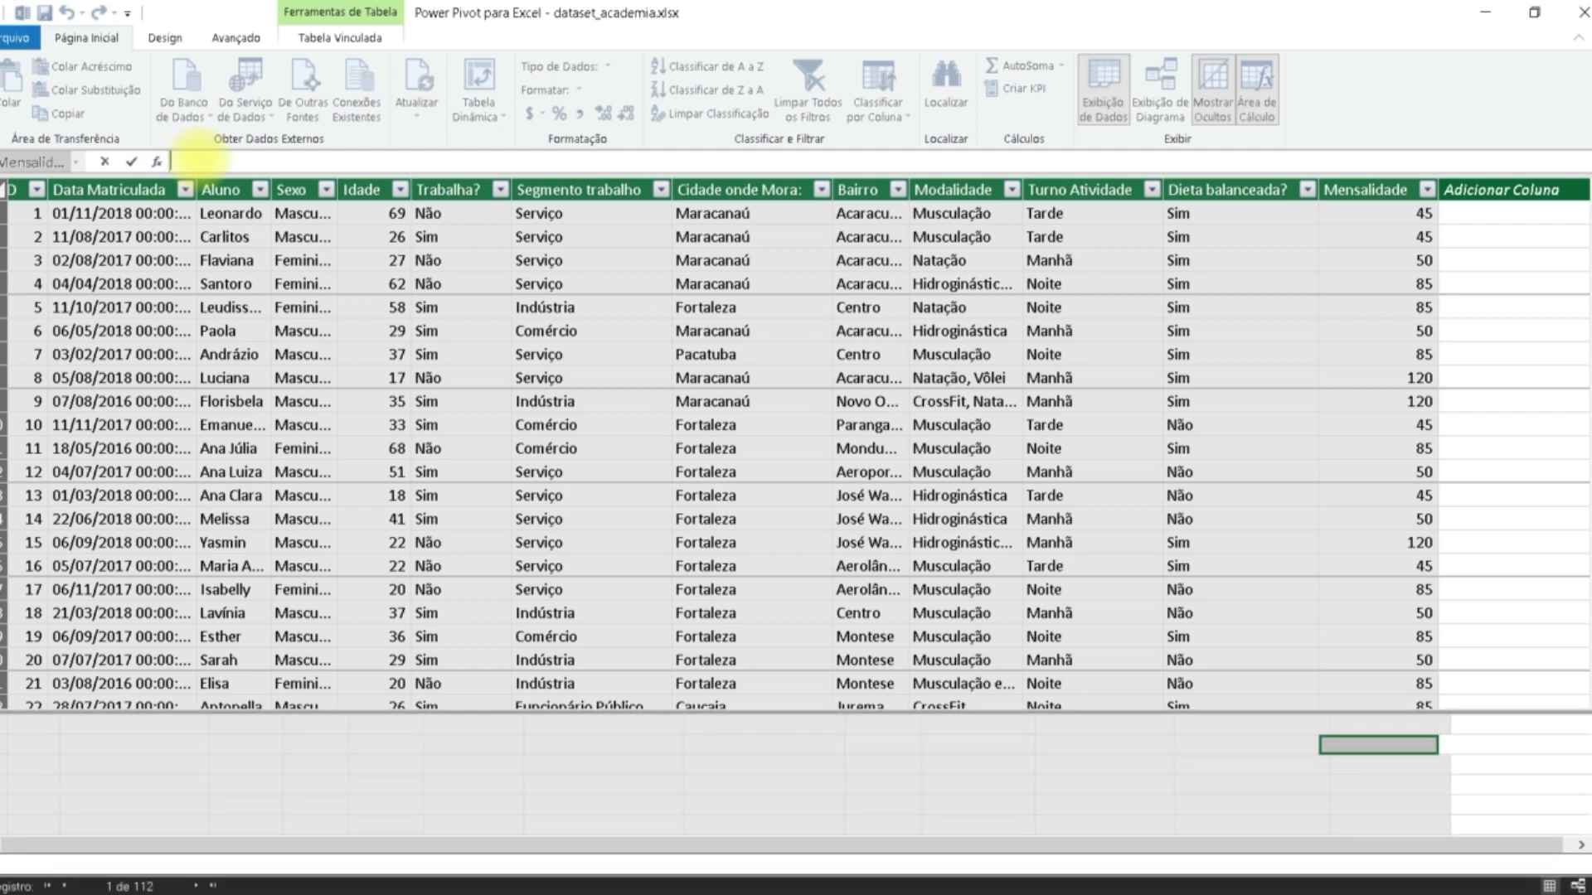
type("TotalGeral")
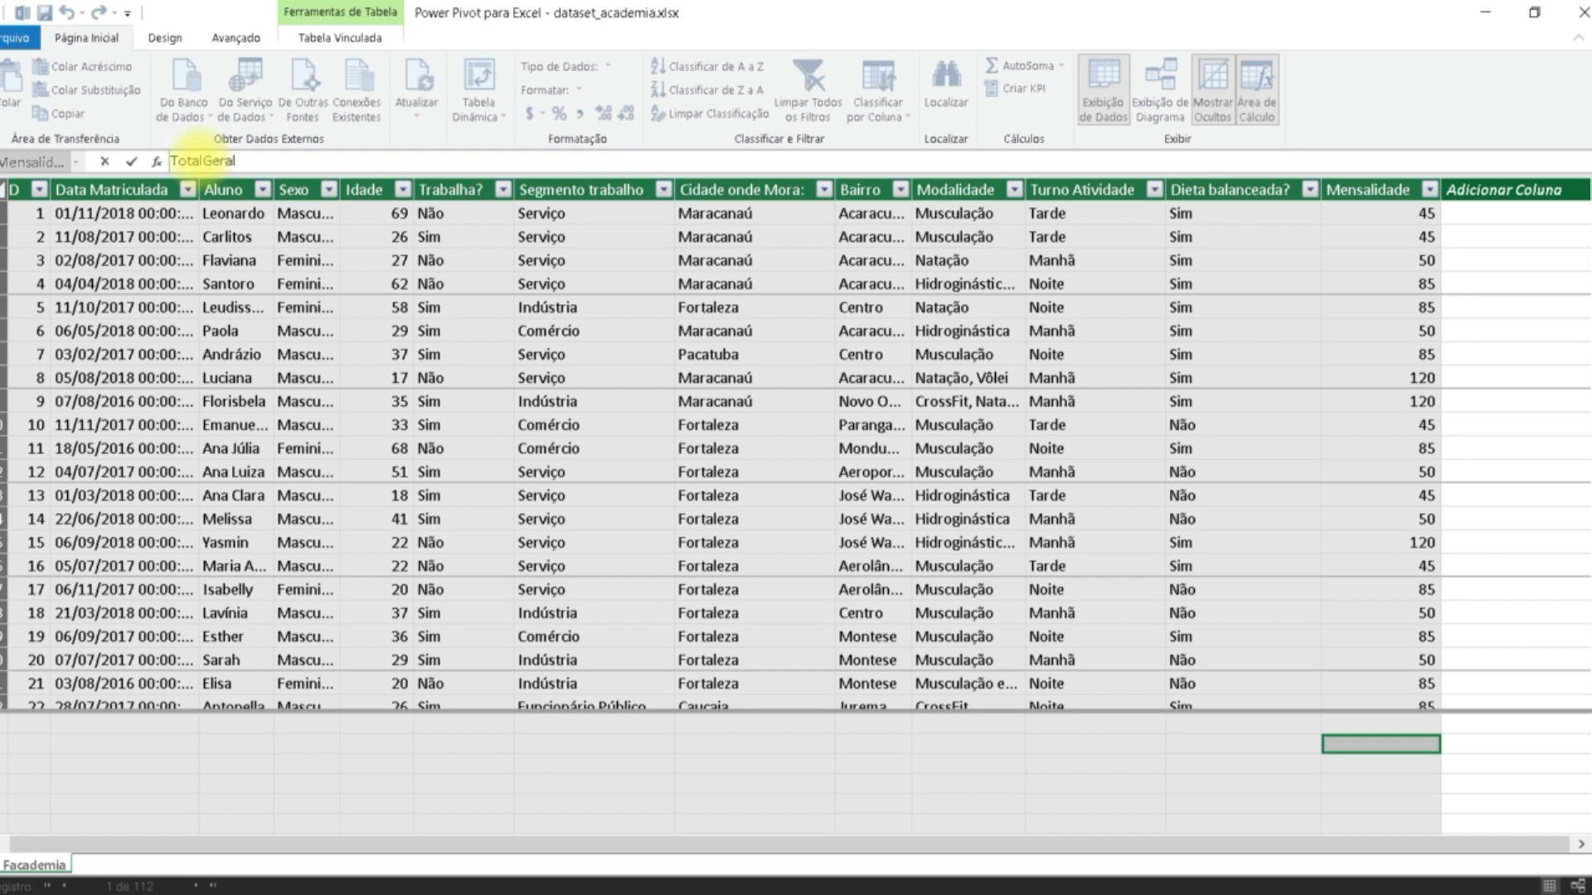
type(":=")
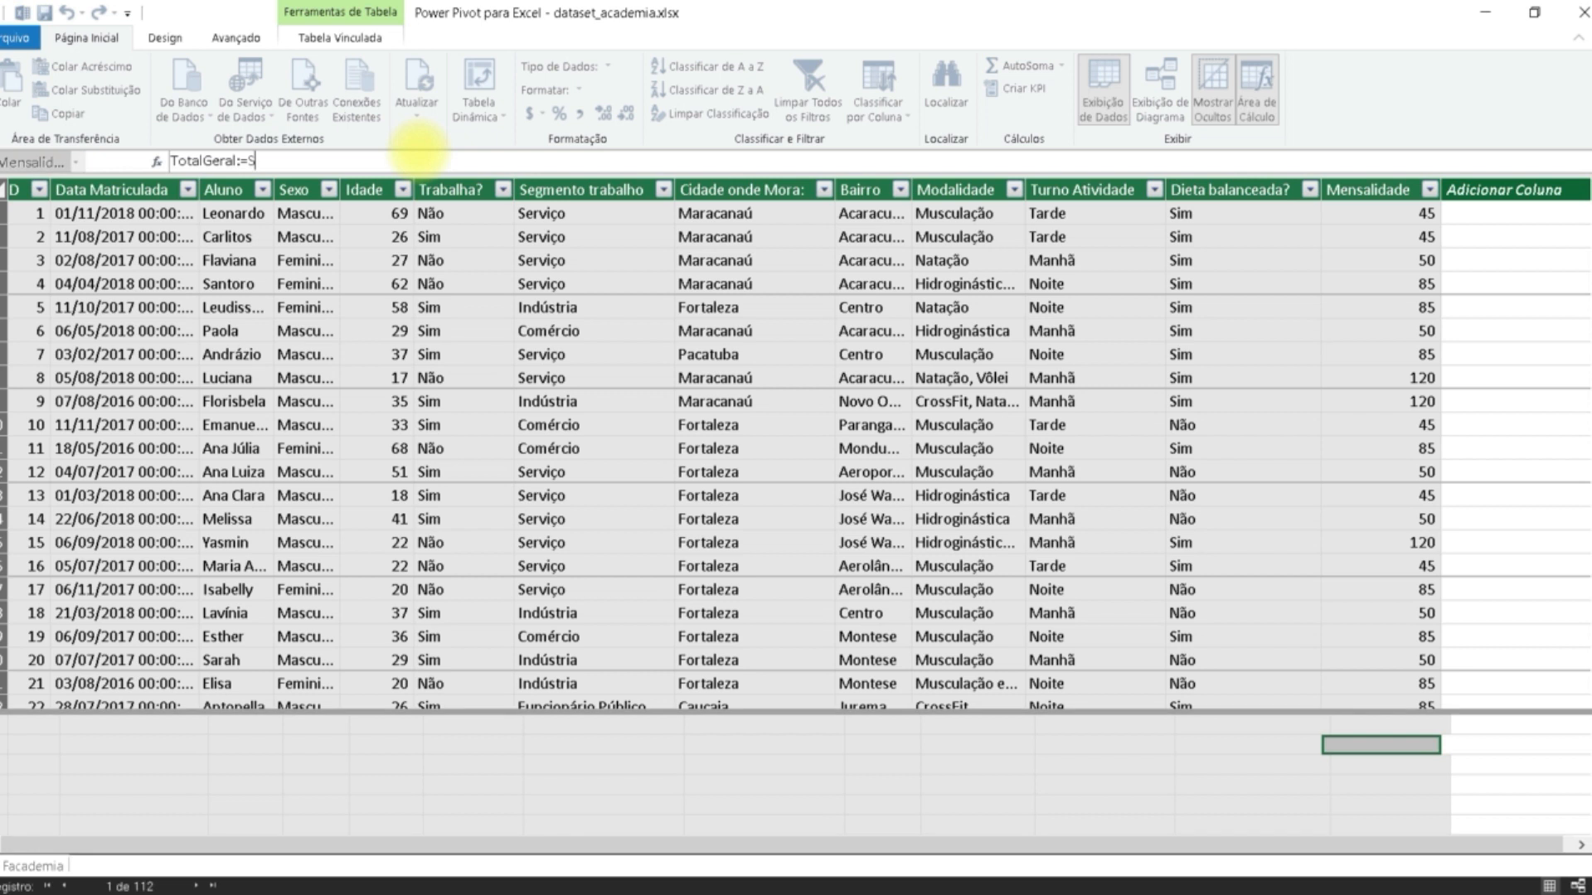
type("SUM(")
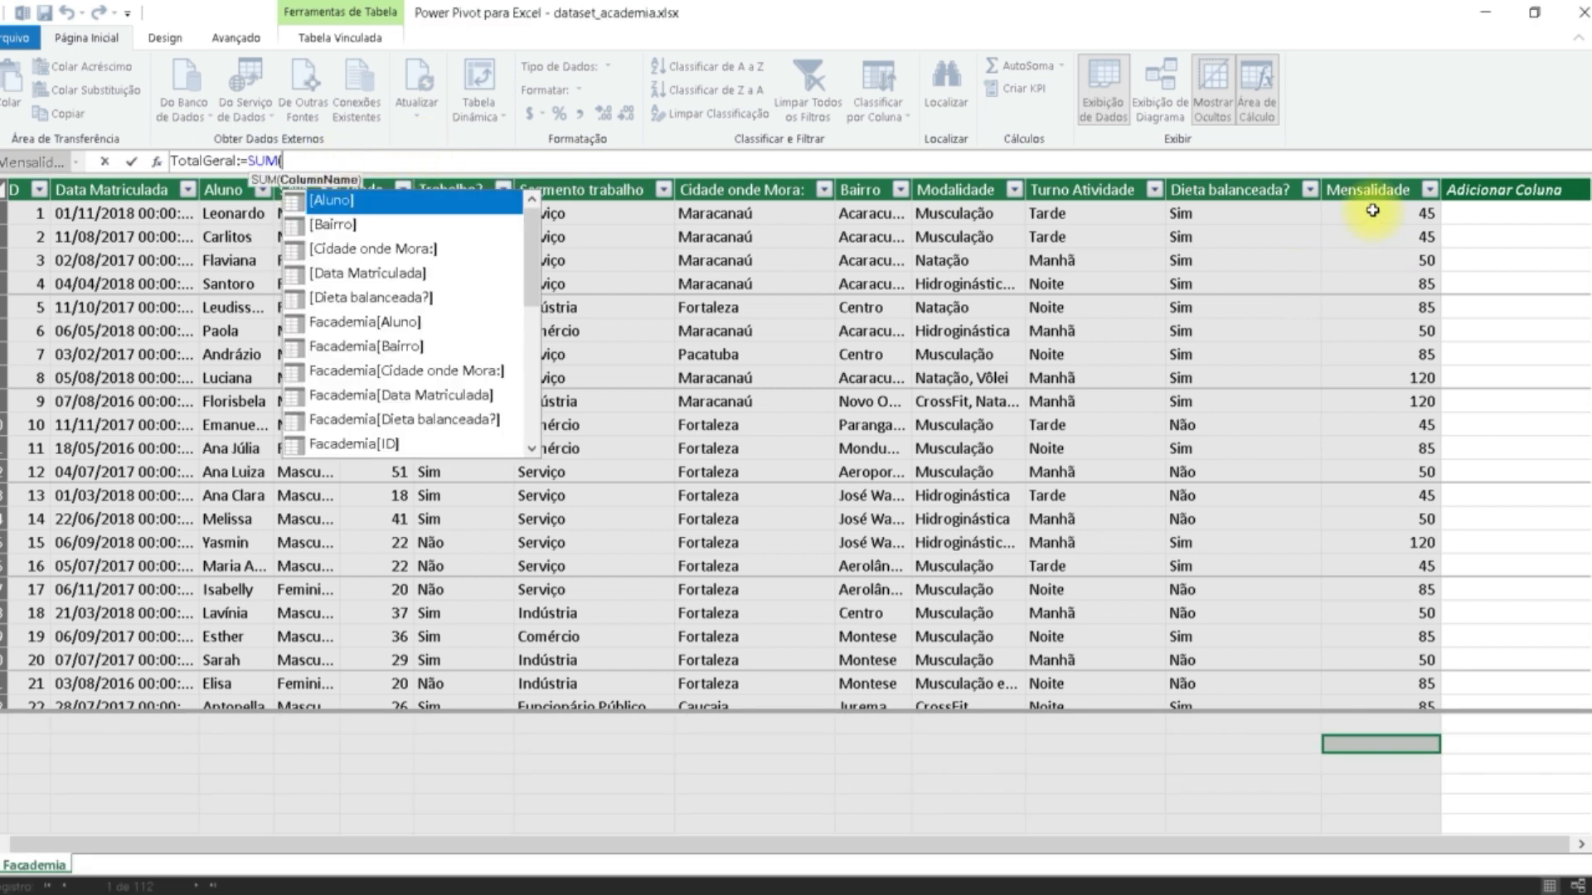
type("MENSA")
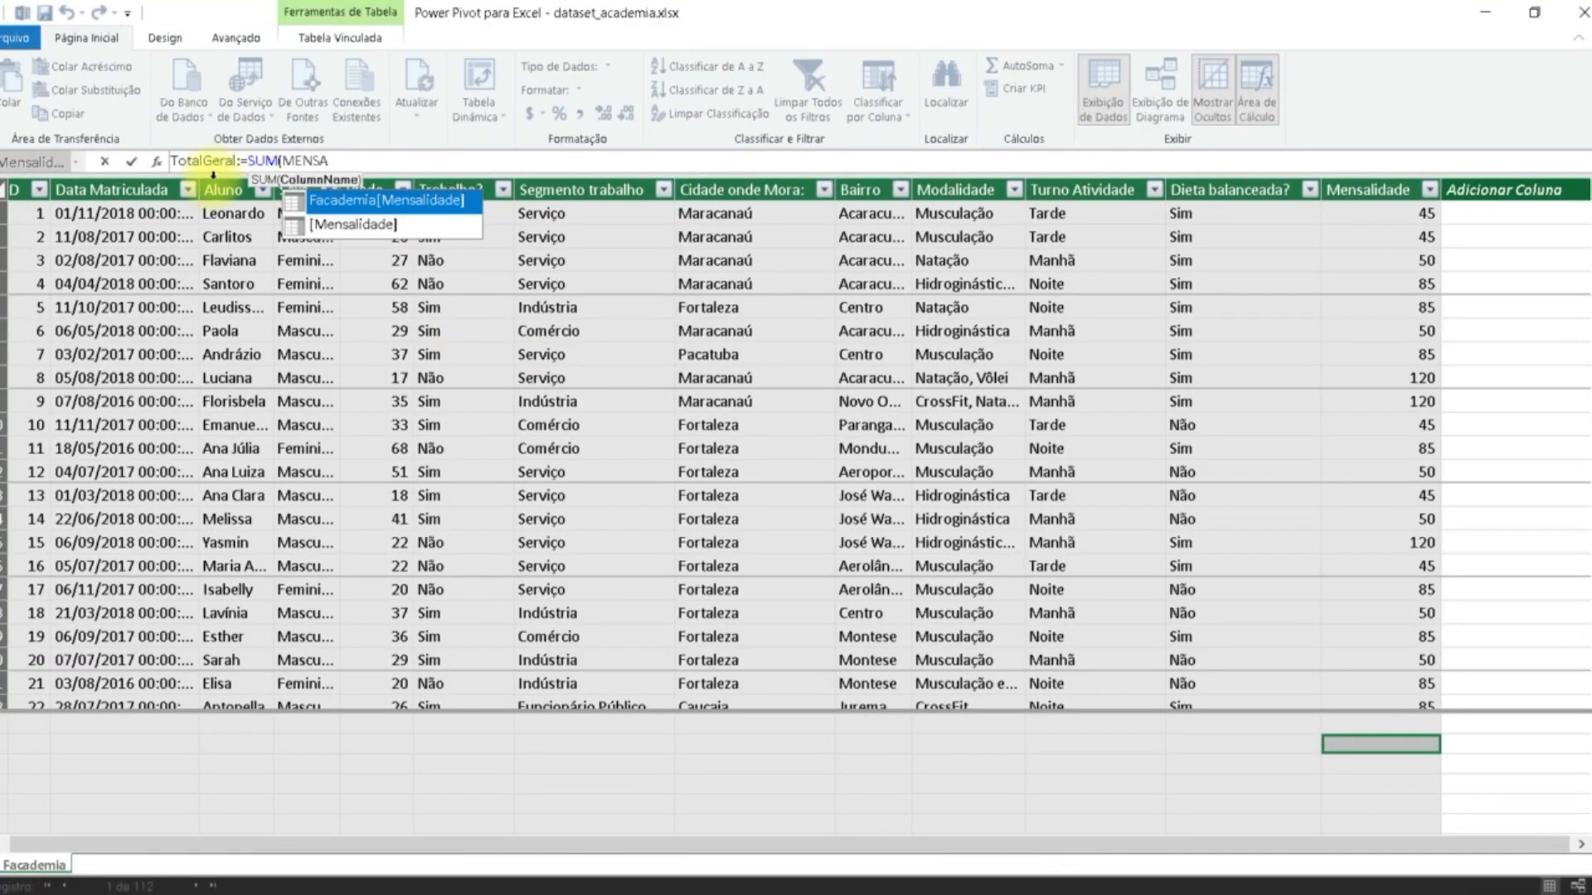
key("Tab")
type(")")
key("Return")
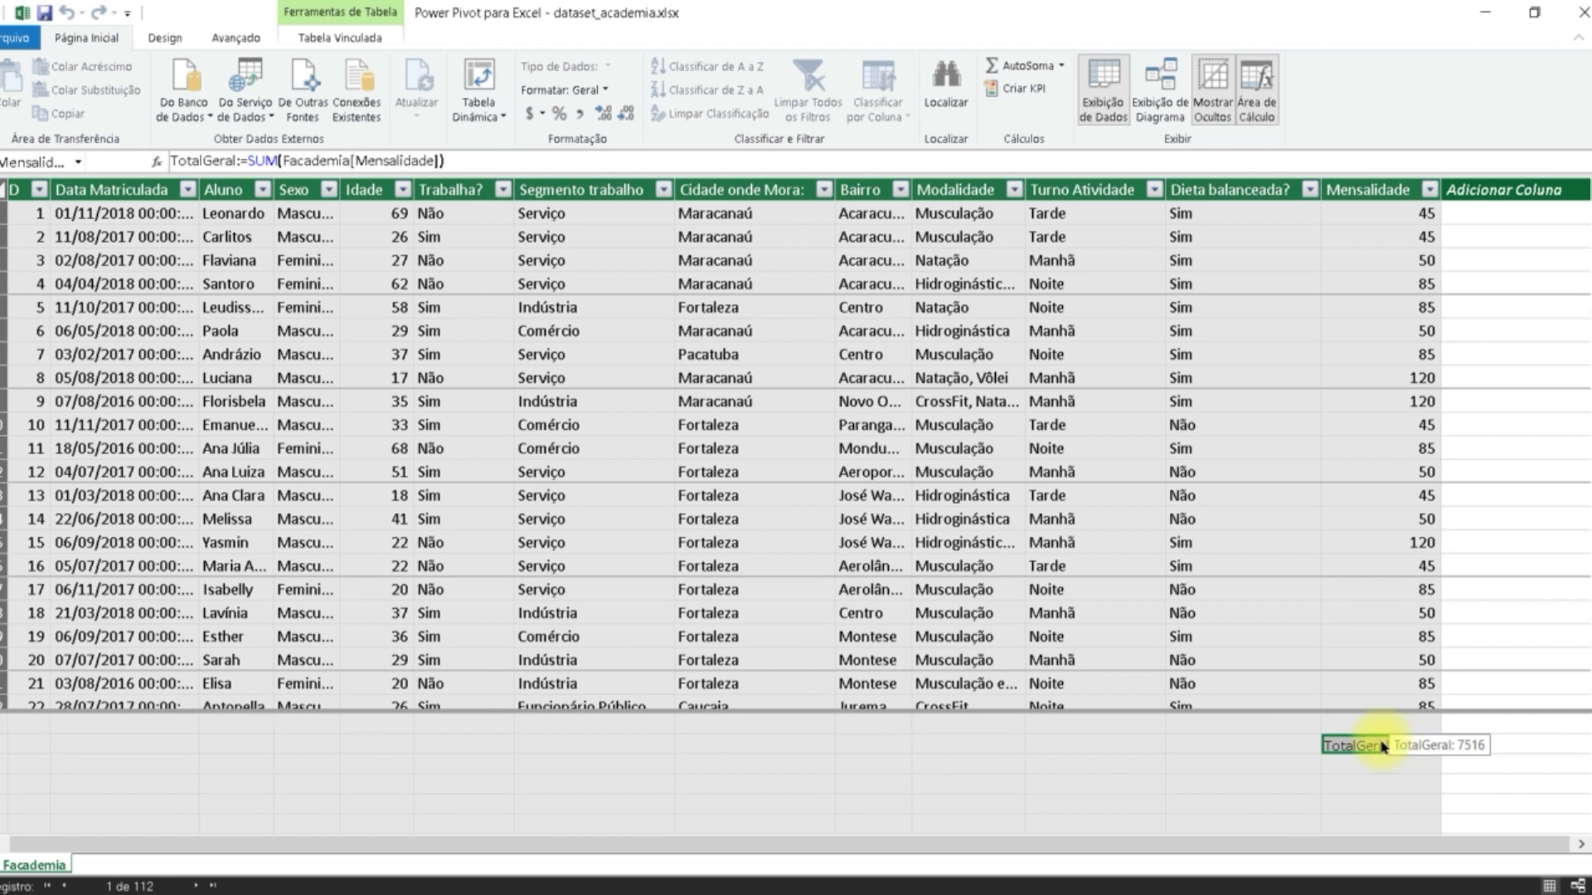
Format the TotalGeral measure as Moeda with the R$ symbol and 2 decimal places, and widen the Mensalidade column
right_click(1382, 745)
left_click(1401, 753)
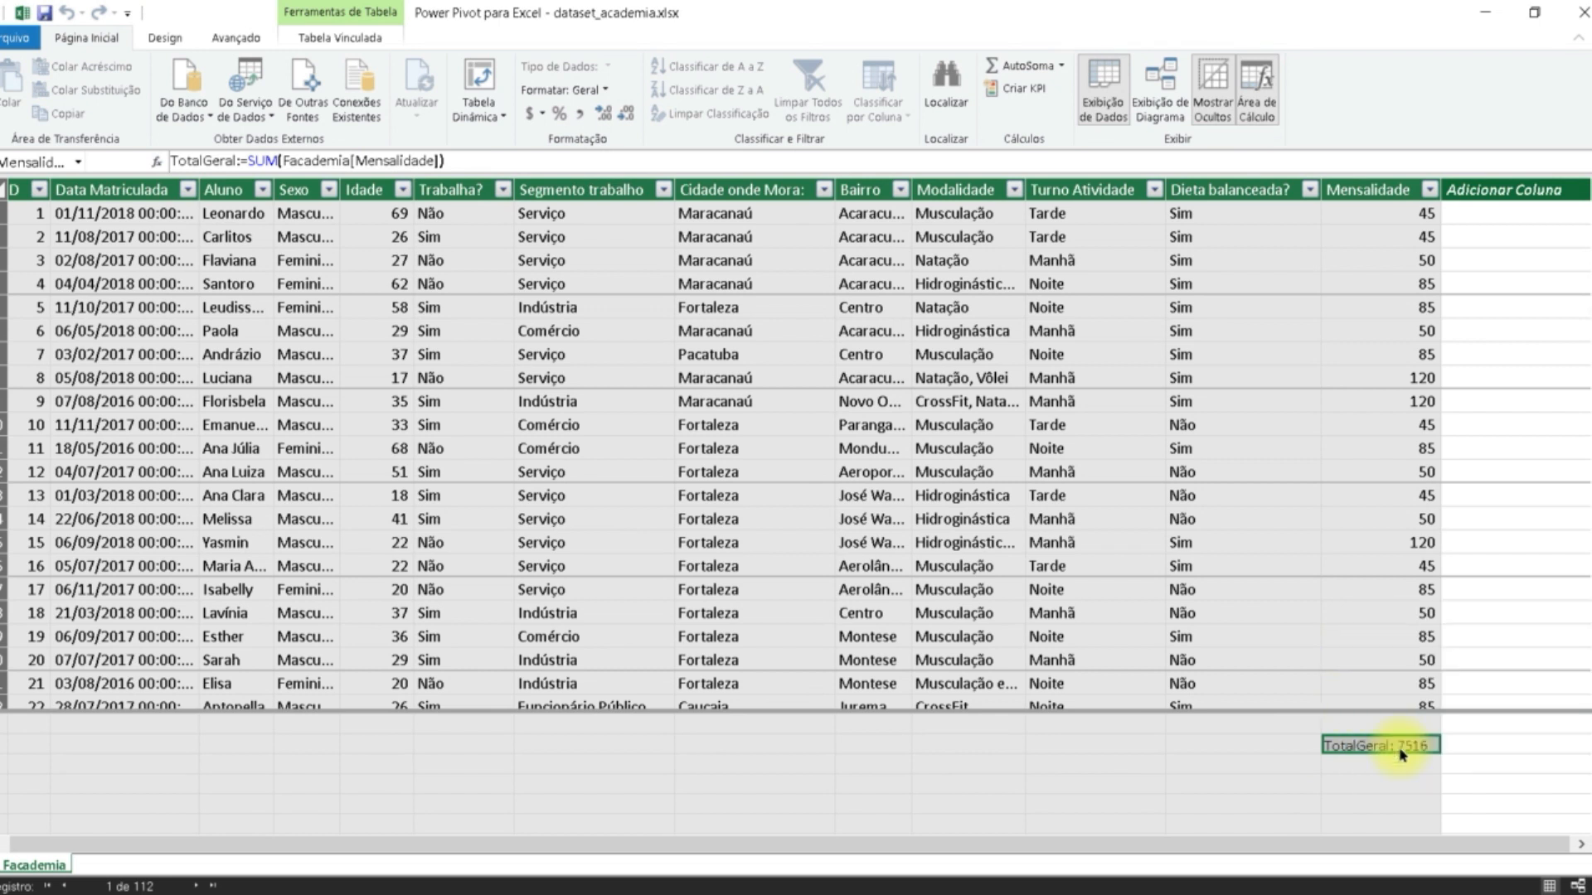
left_click(541, 453)
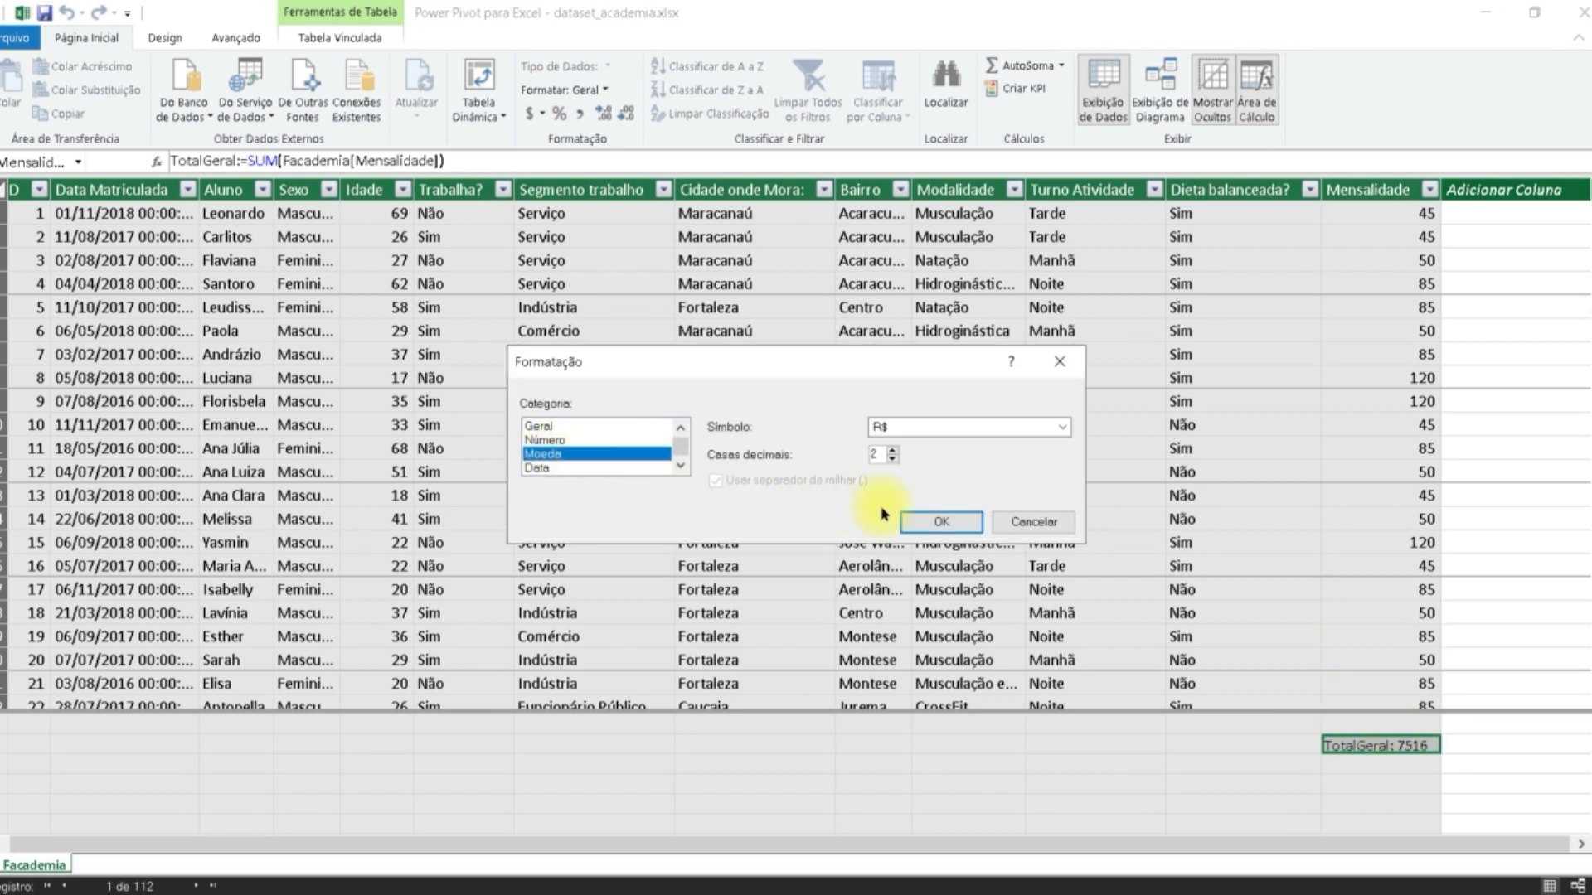
left_click(945, 524)
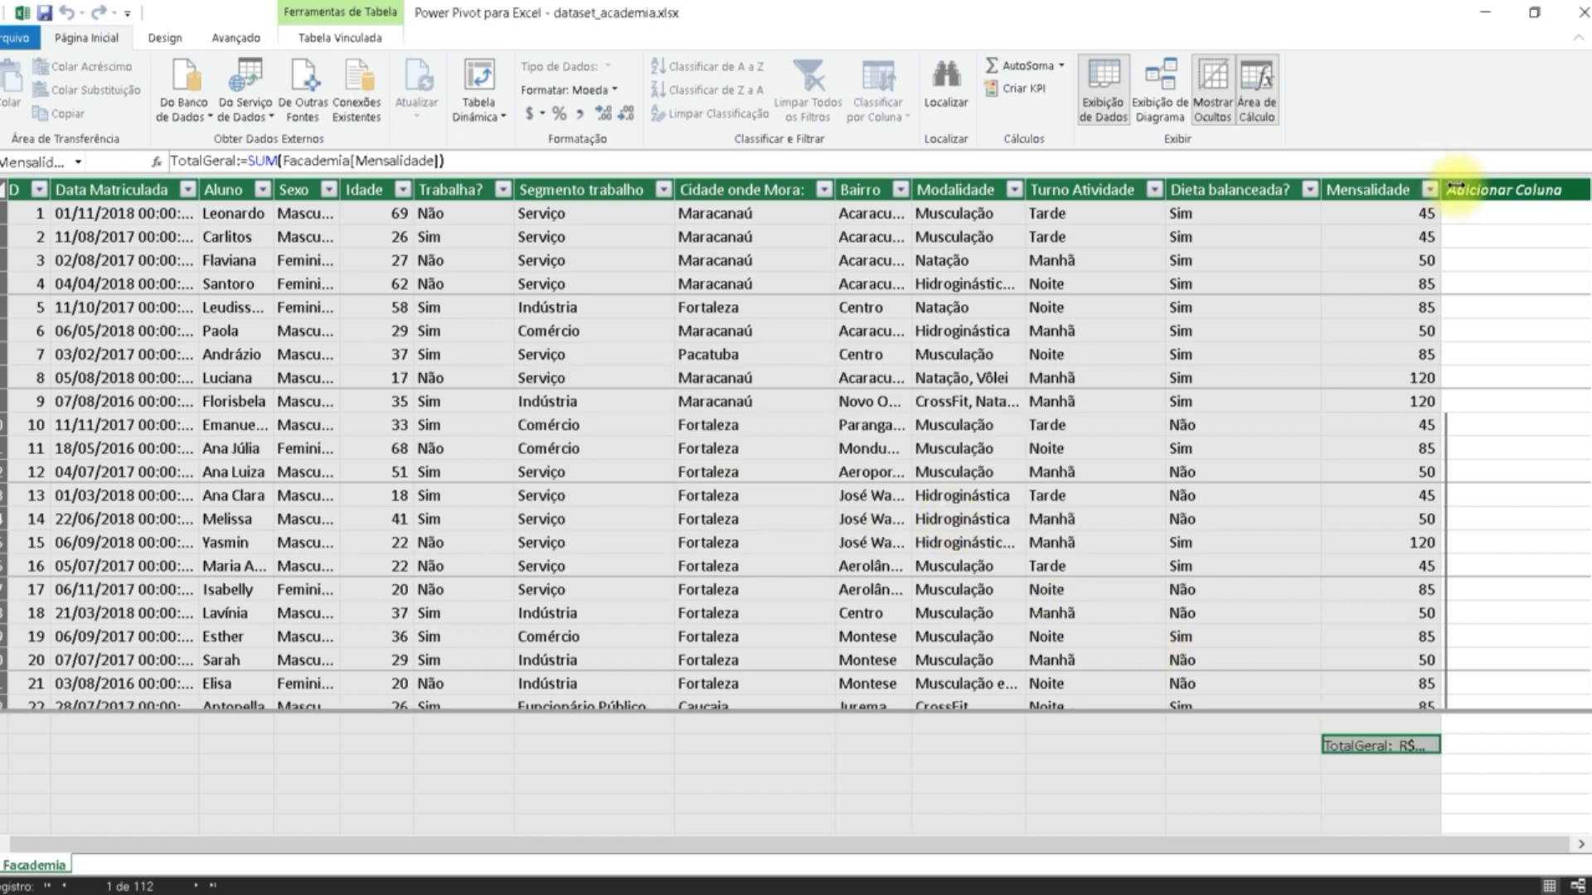
left_click_drag(1493, 185, 1500, 187)
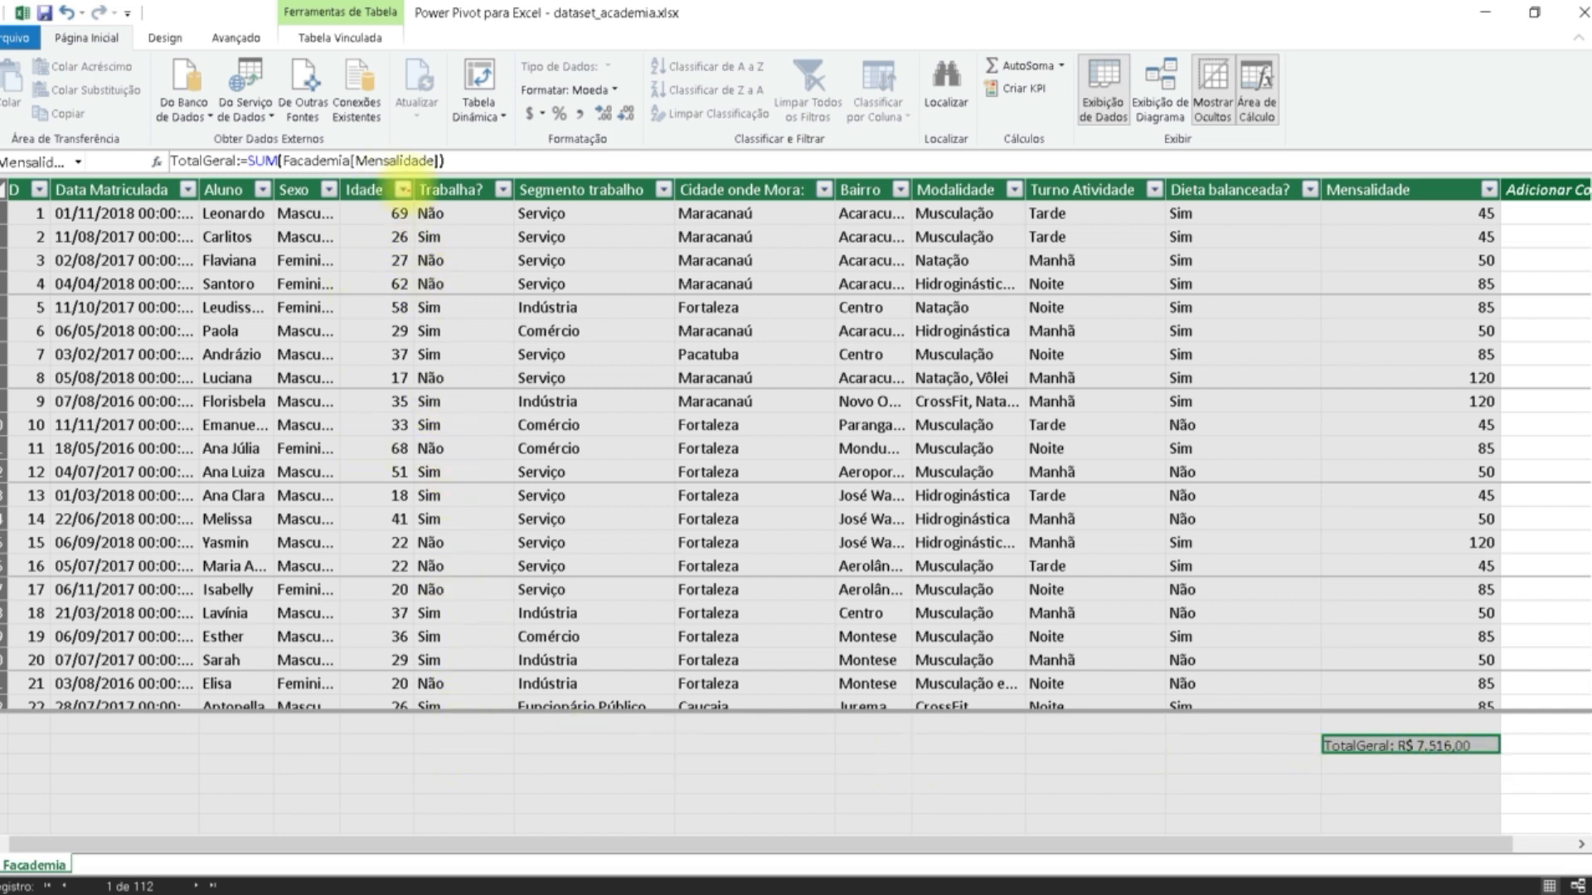
left_click_drag(408, 165, 512, 718)
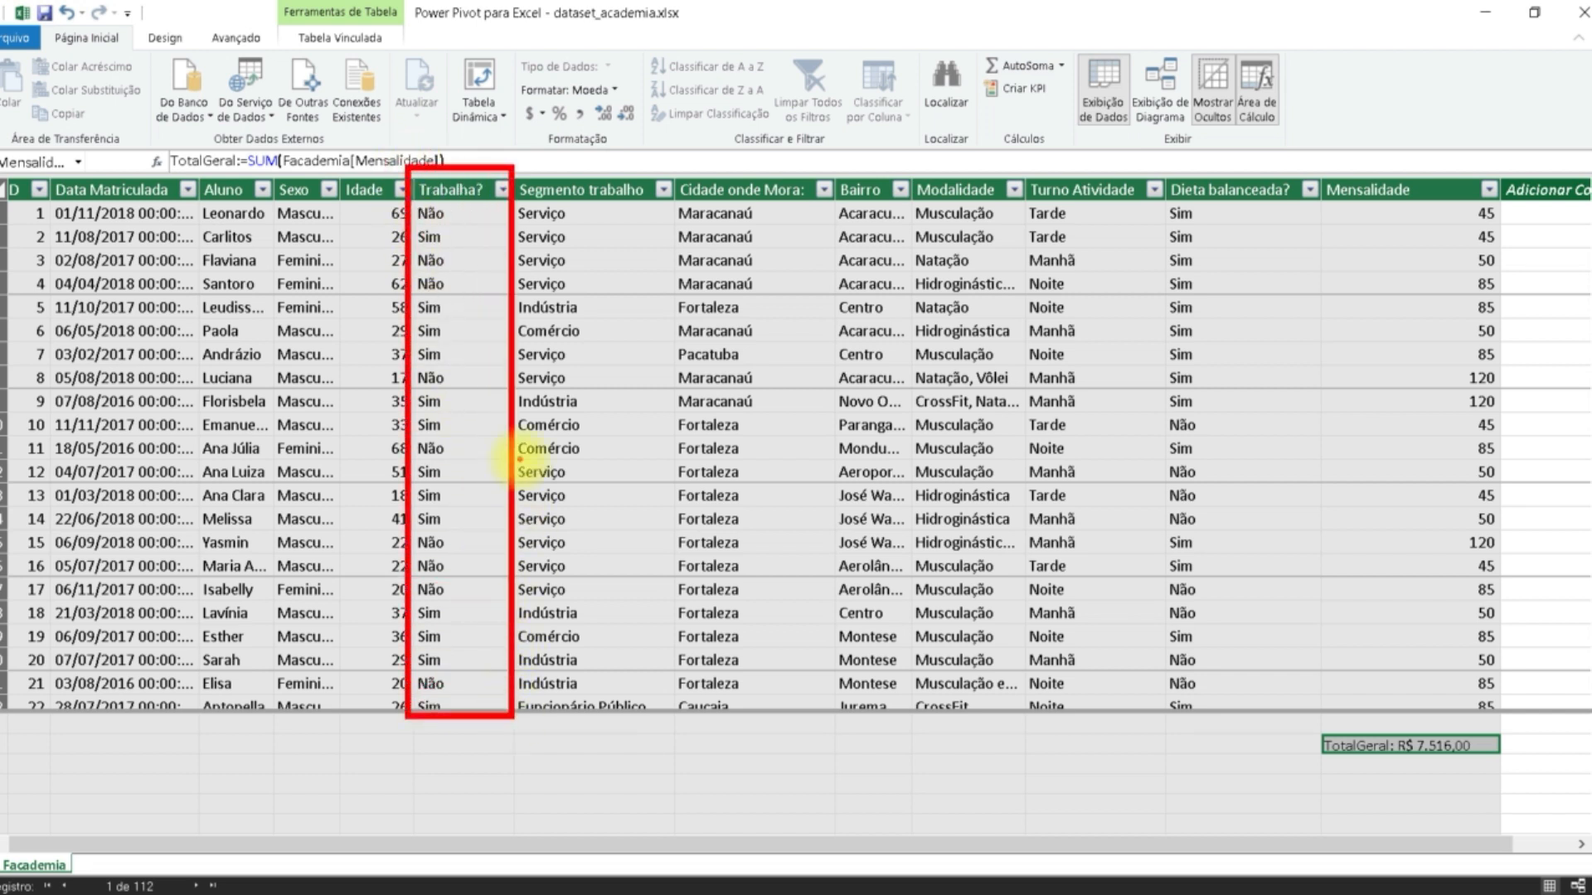
key("Escape")
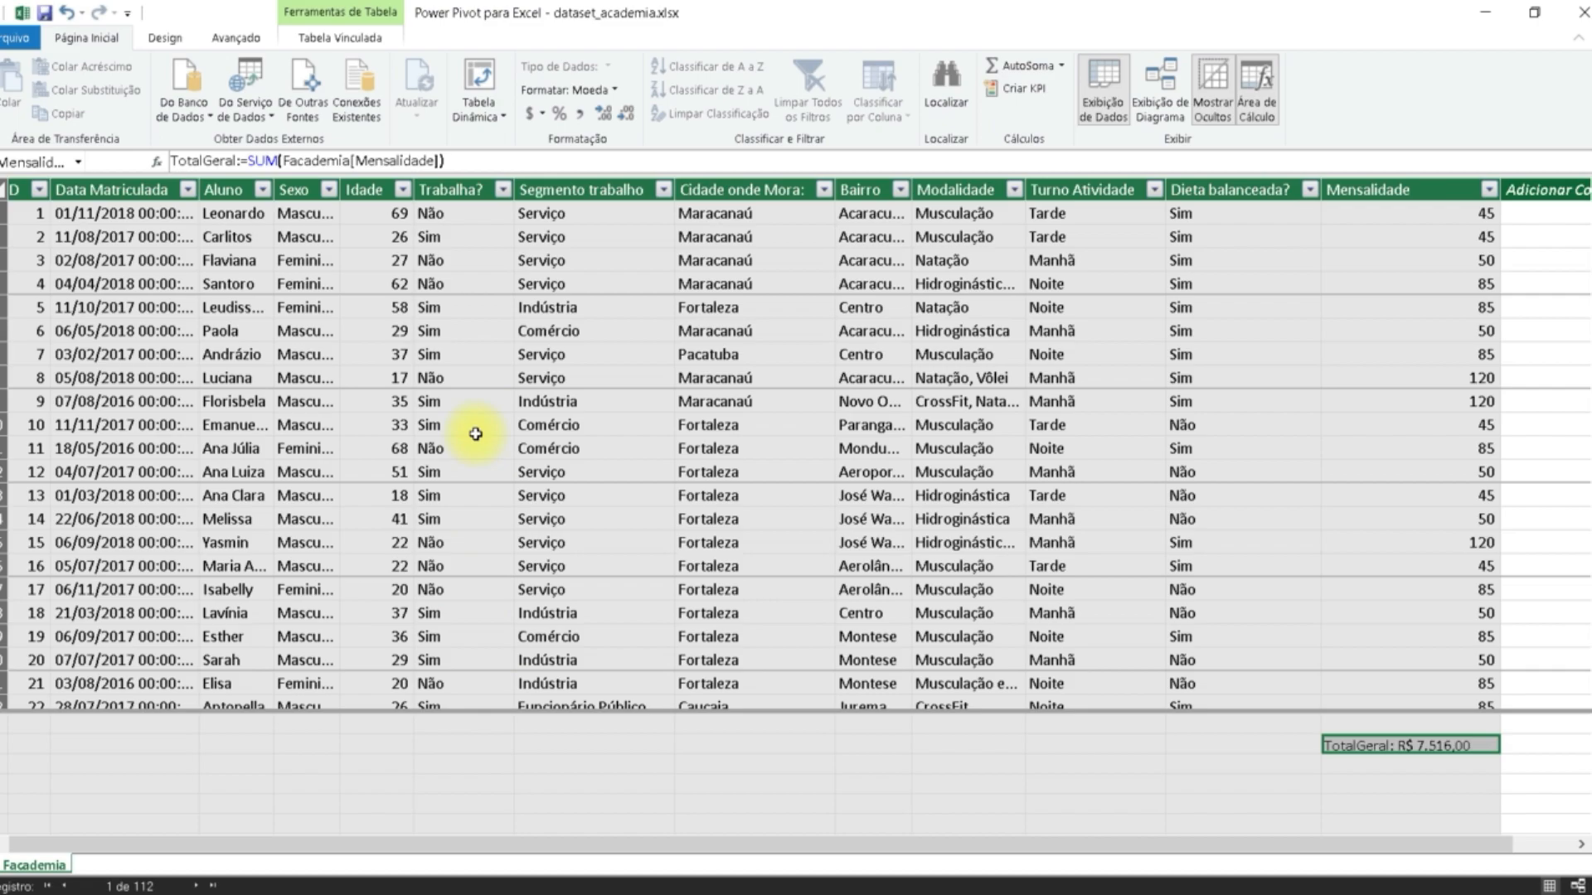
key("ctrl+1")
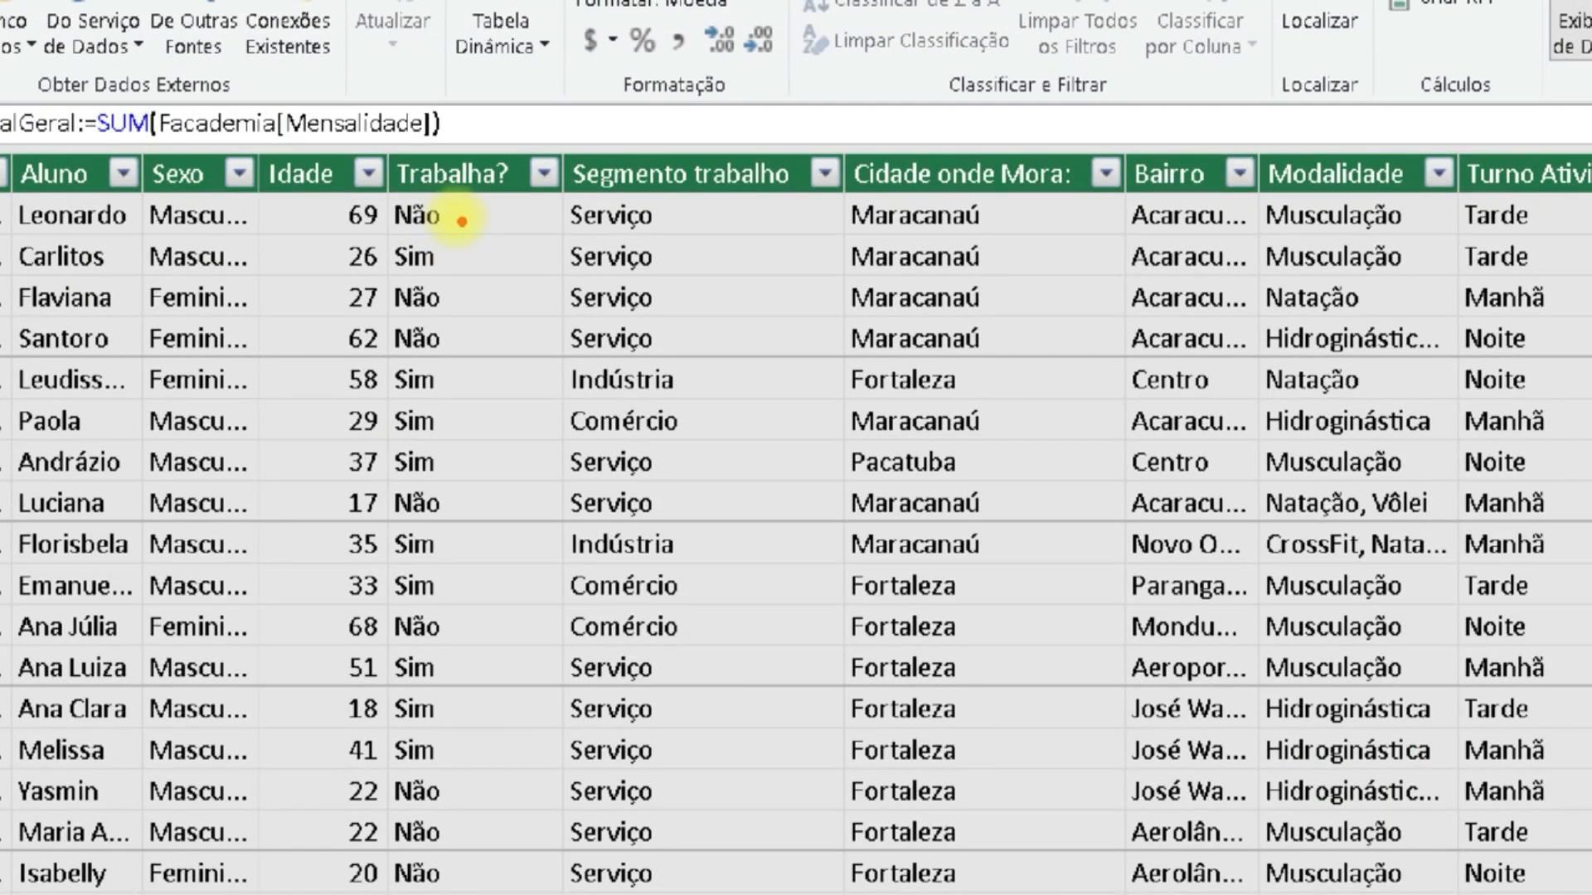
left_click_drag(458, 218, 704, 340)
left_click_drag(375, 259, 257, 358)
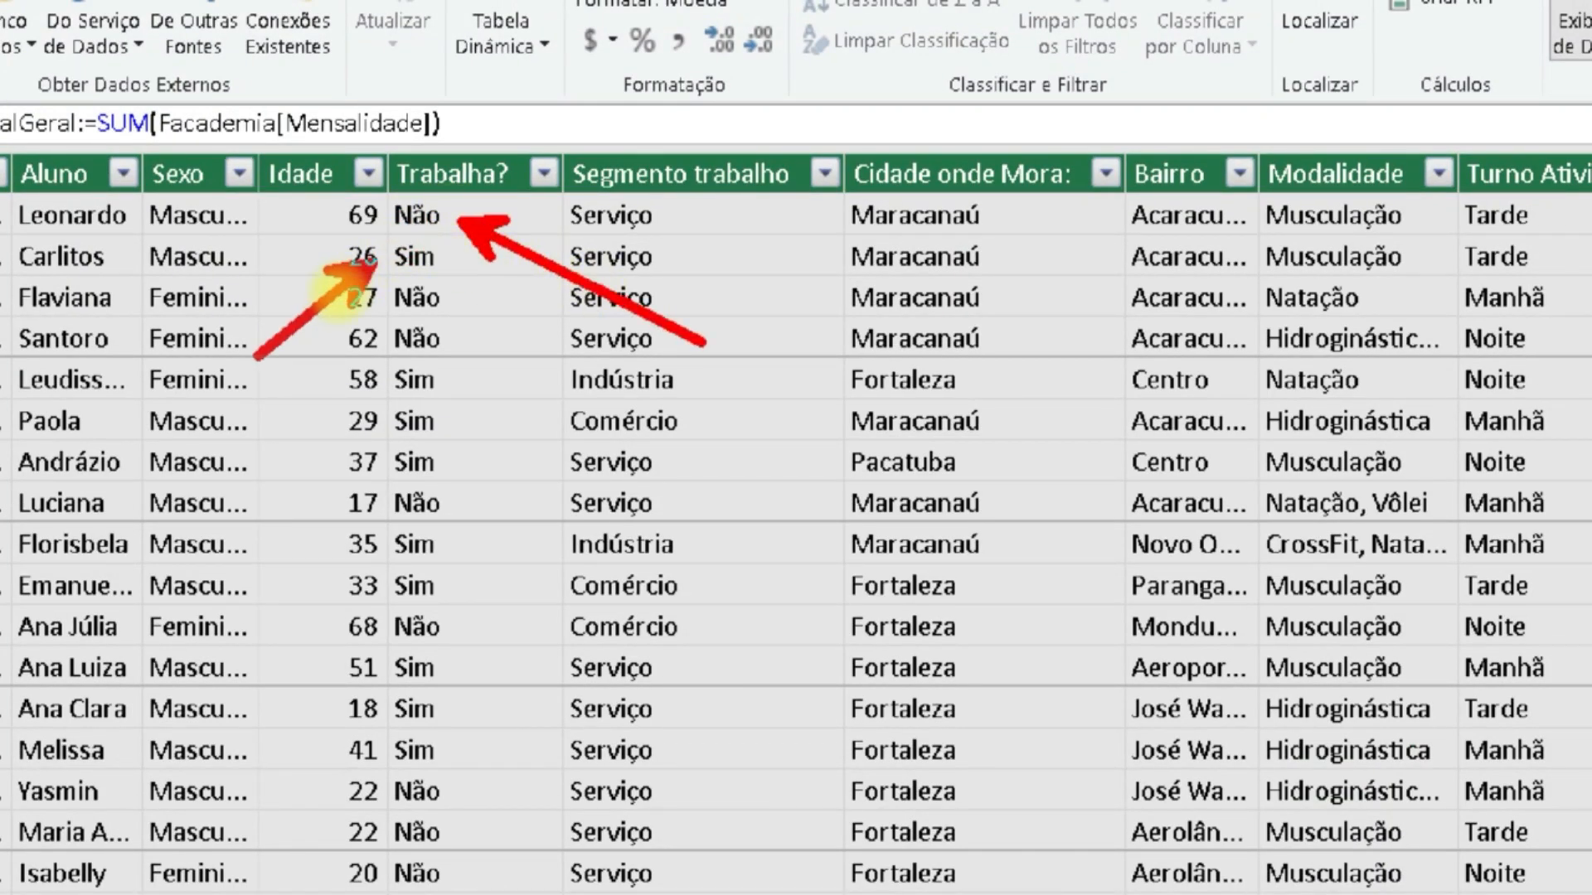
key("Escape")
Create the measure Qtde|Trabalha:=COUNTA(Facademia[Trabalha?]) in the calculation area beneath the Trabalha? column
left_click(442, 746)
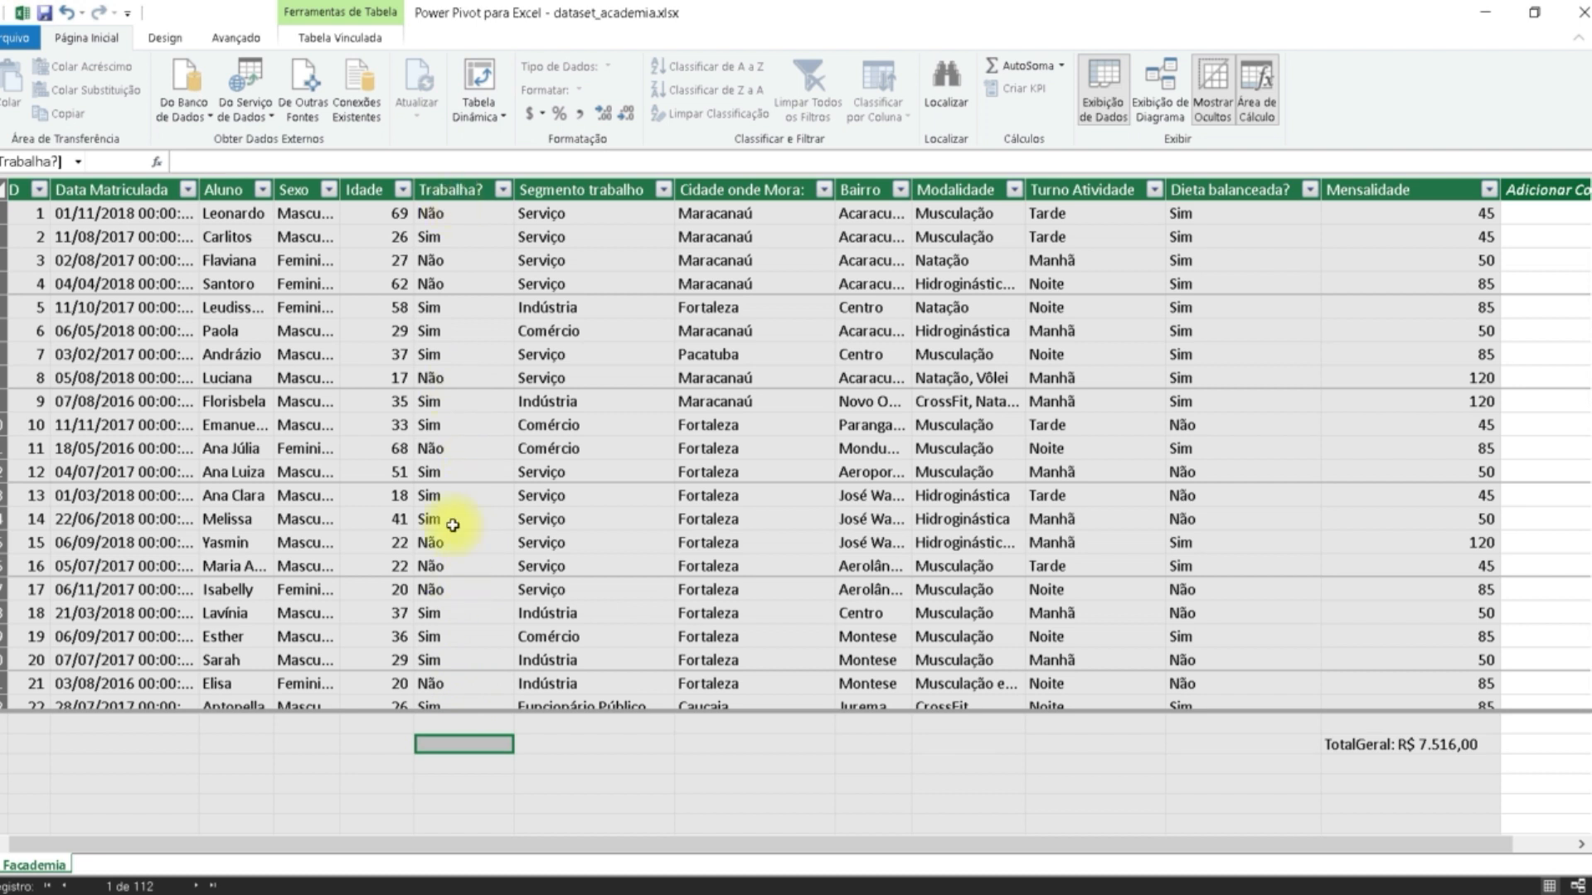
left_click(221, 161)
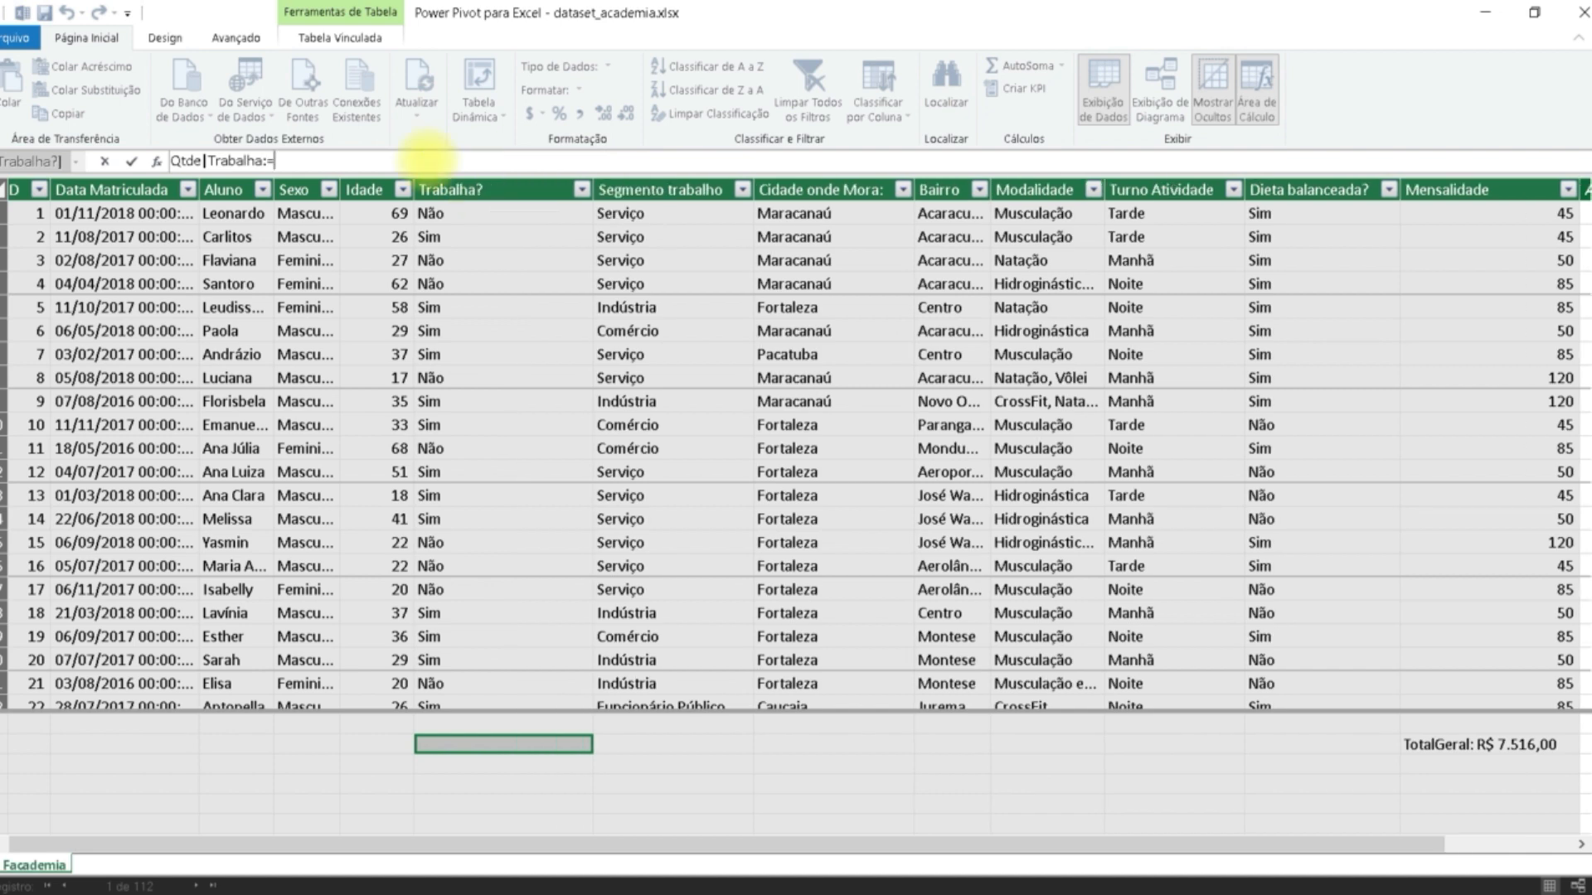
type("COUNTA(")
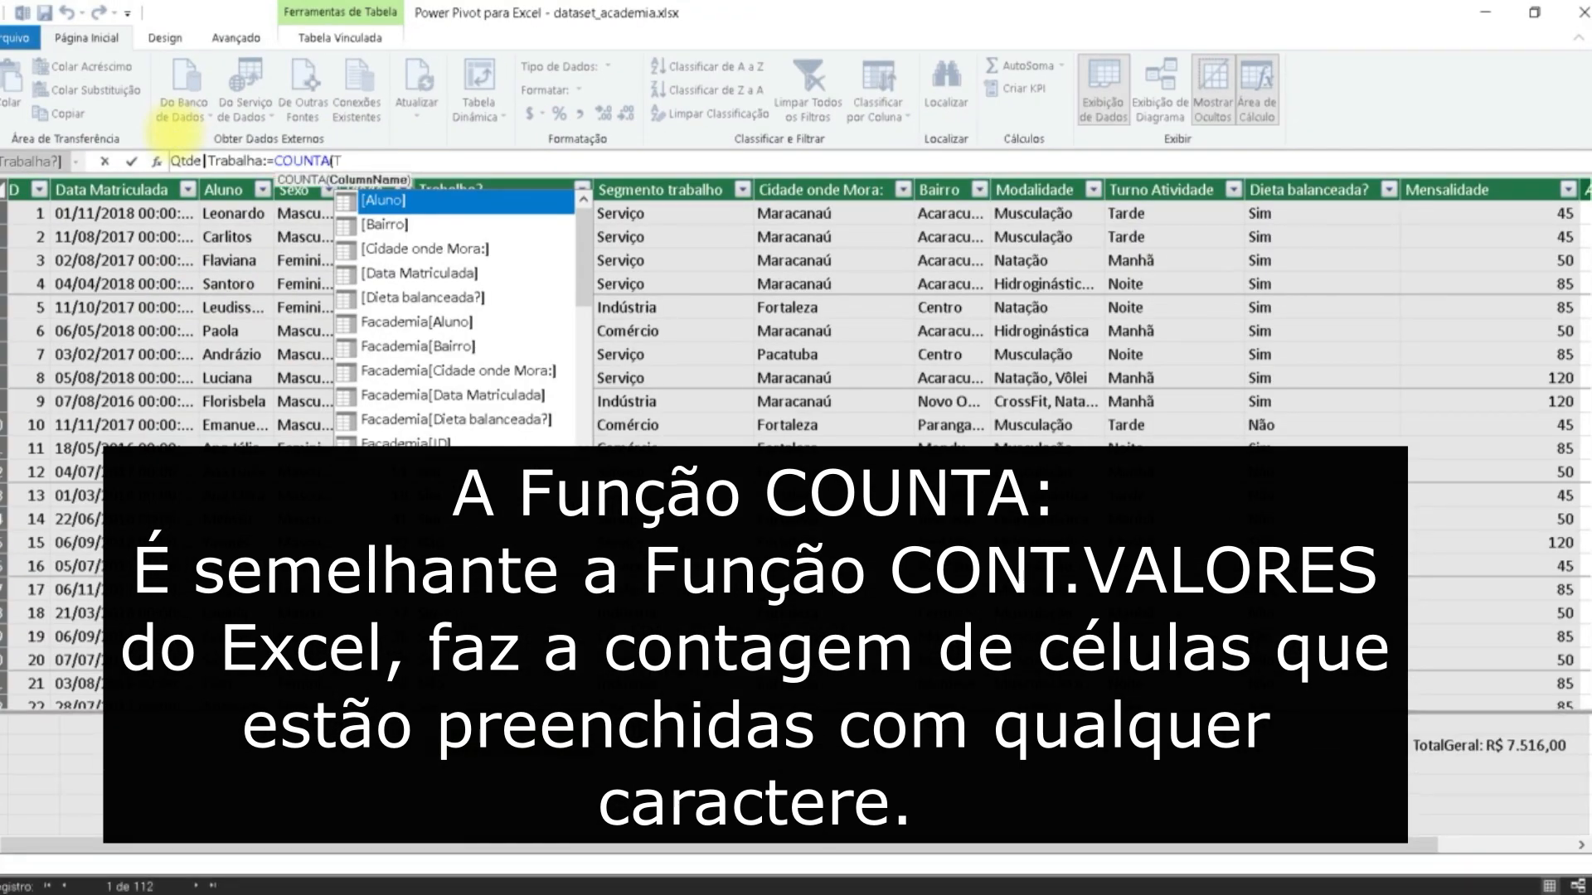
type("TRABALHA")
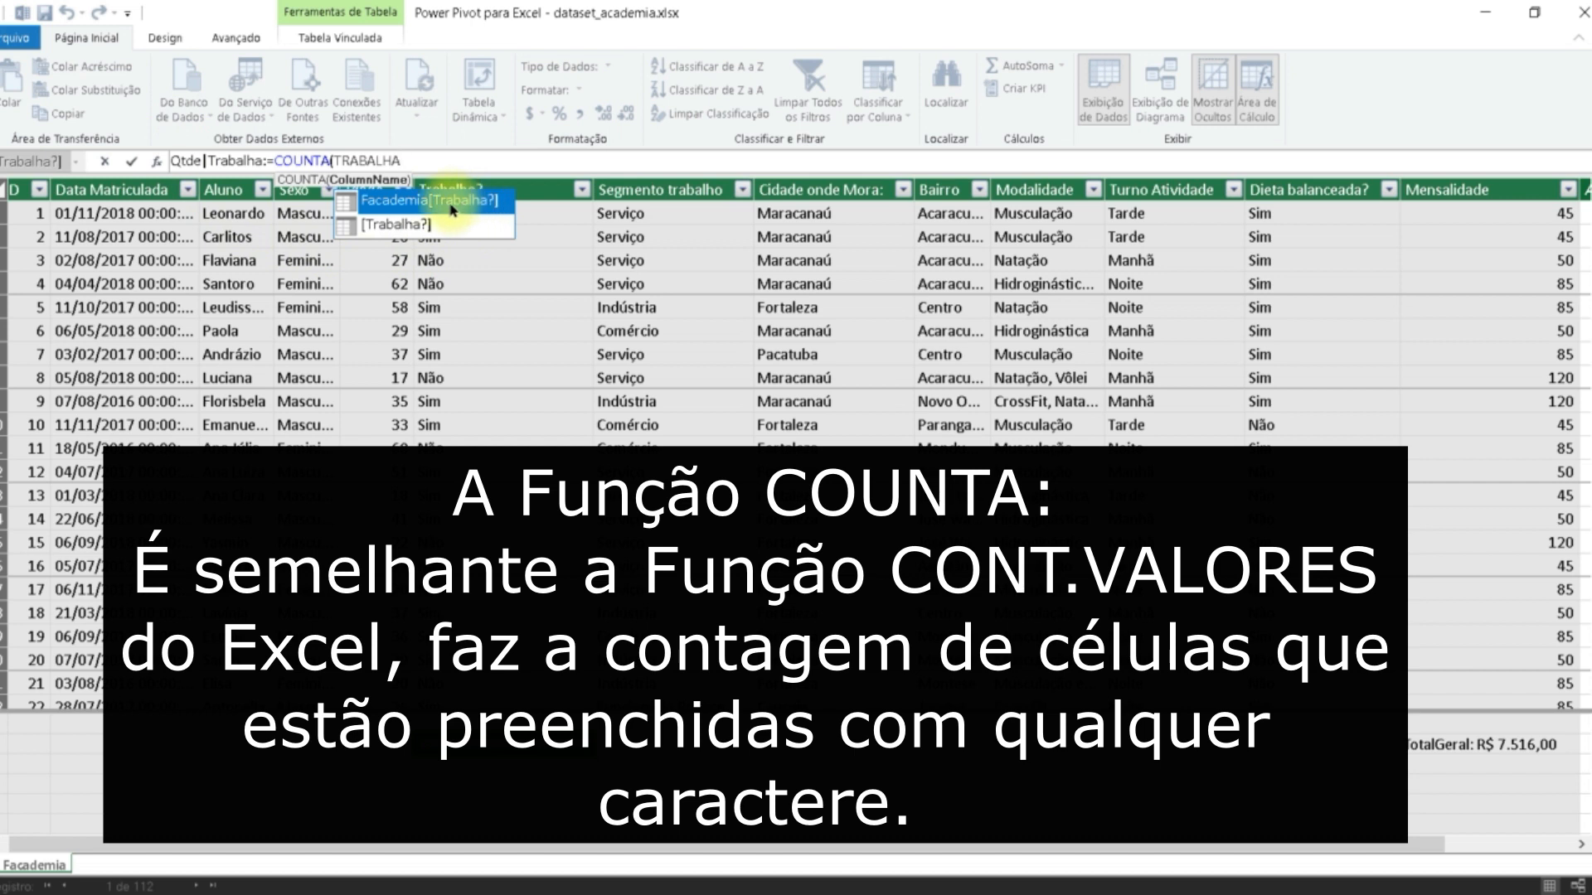
double_click(394, 212)
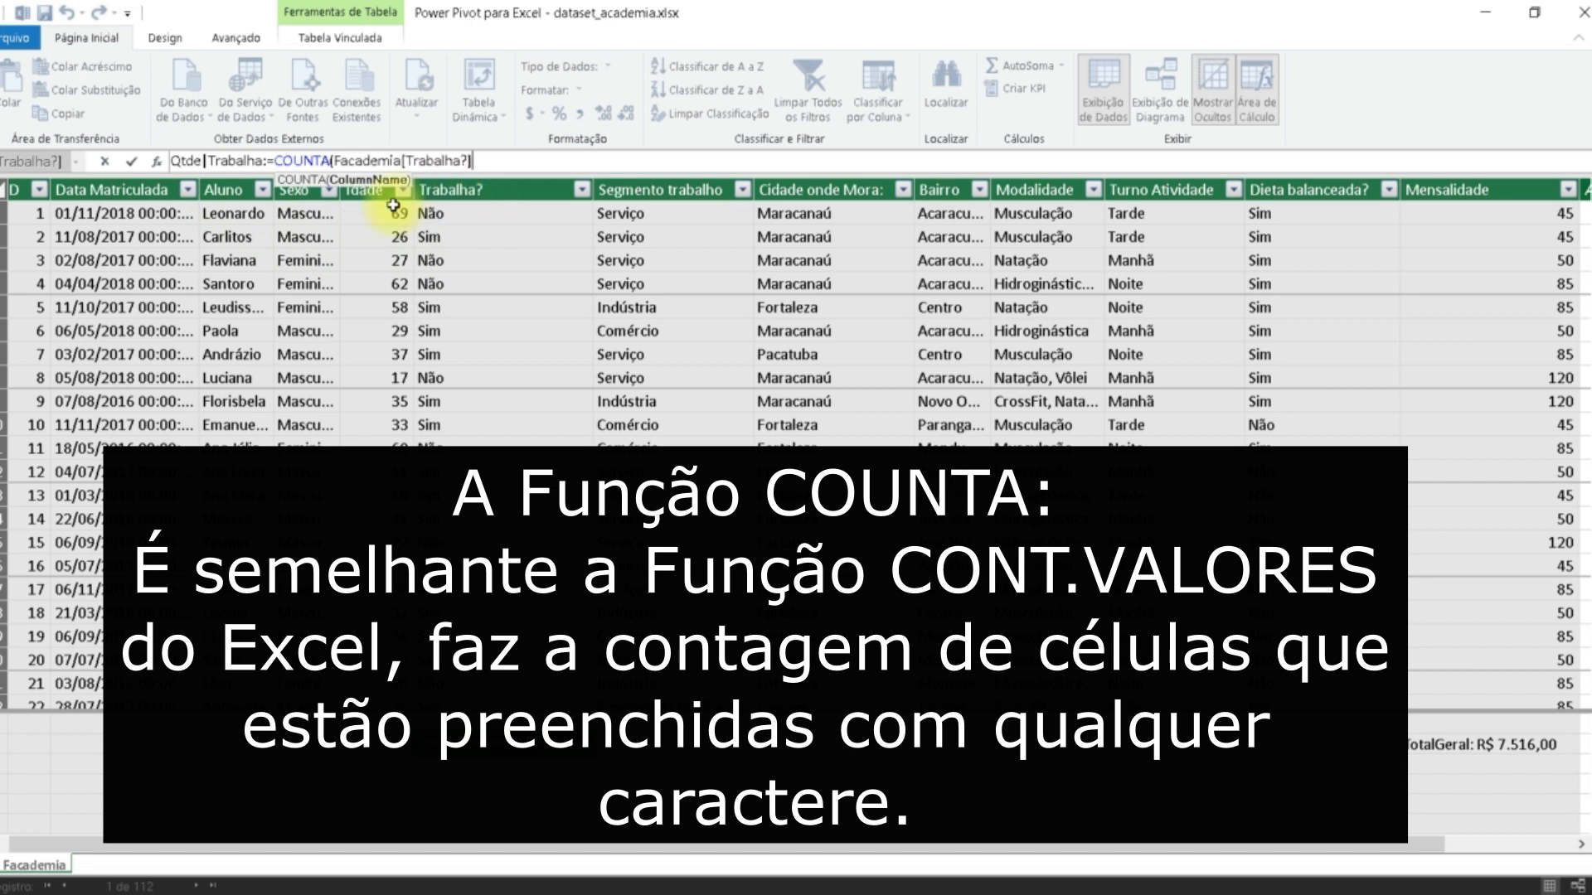
type(")")
key("Return")
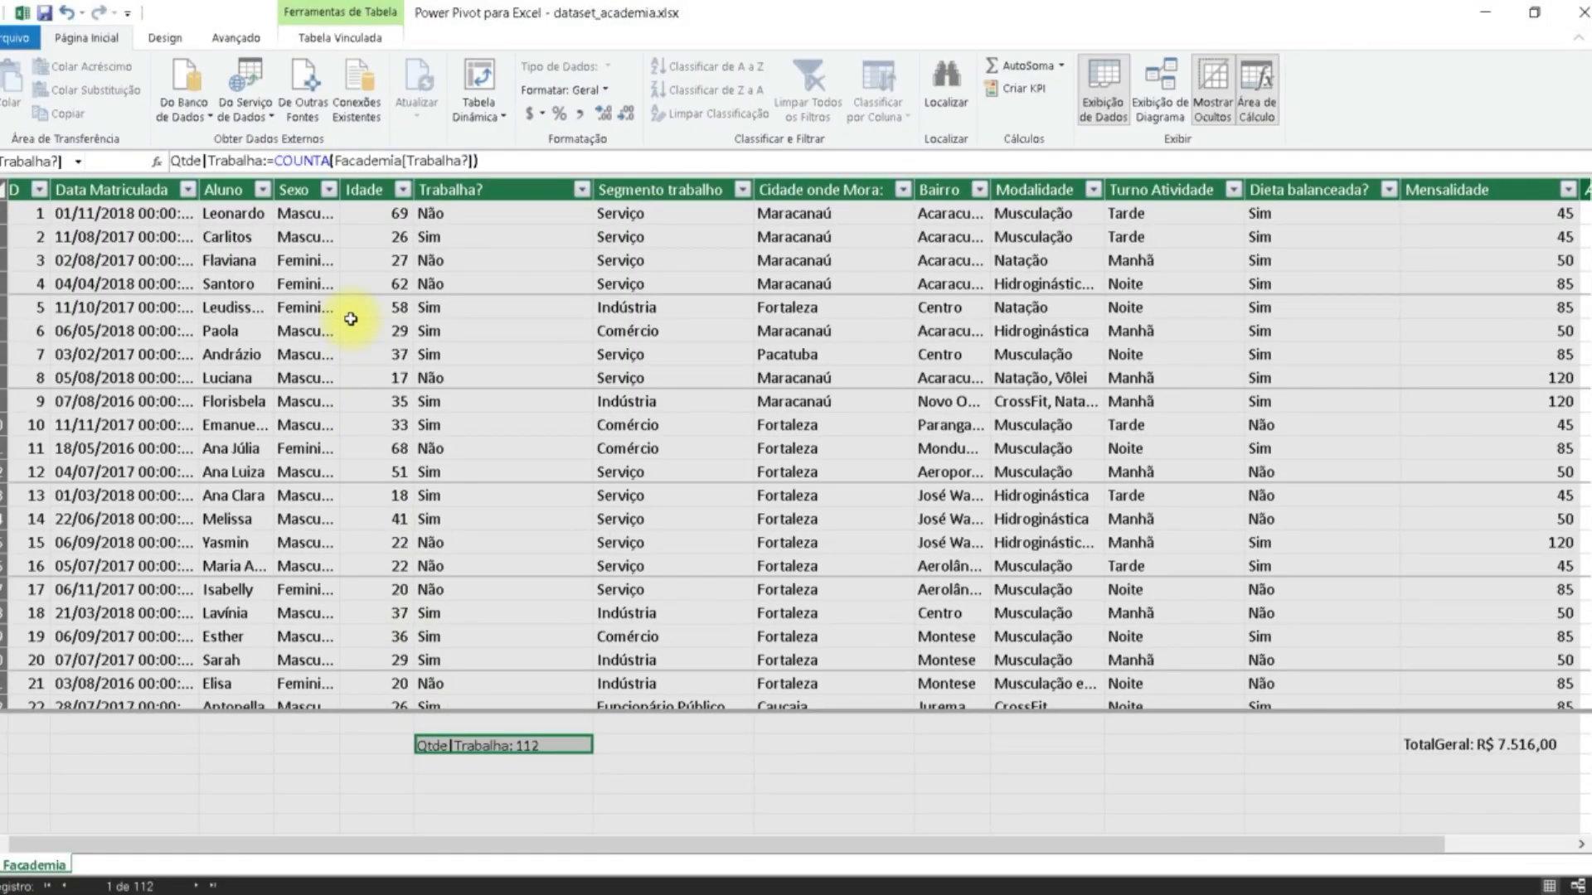
left_click_drag(408, 170, 588, 723)
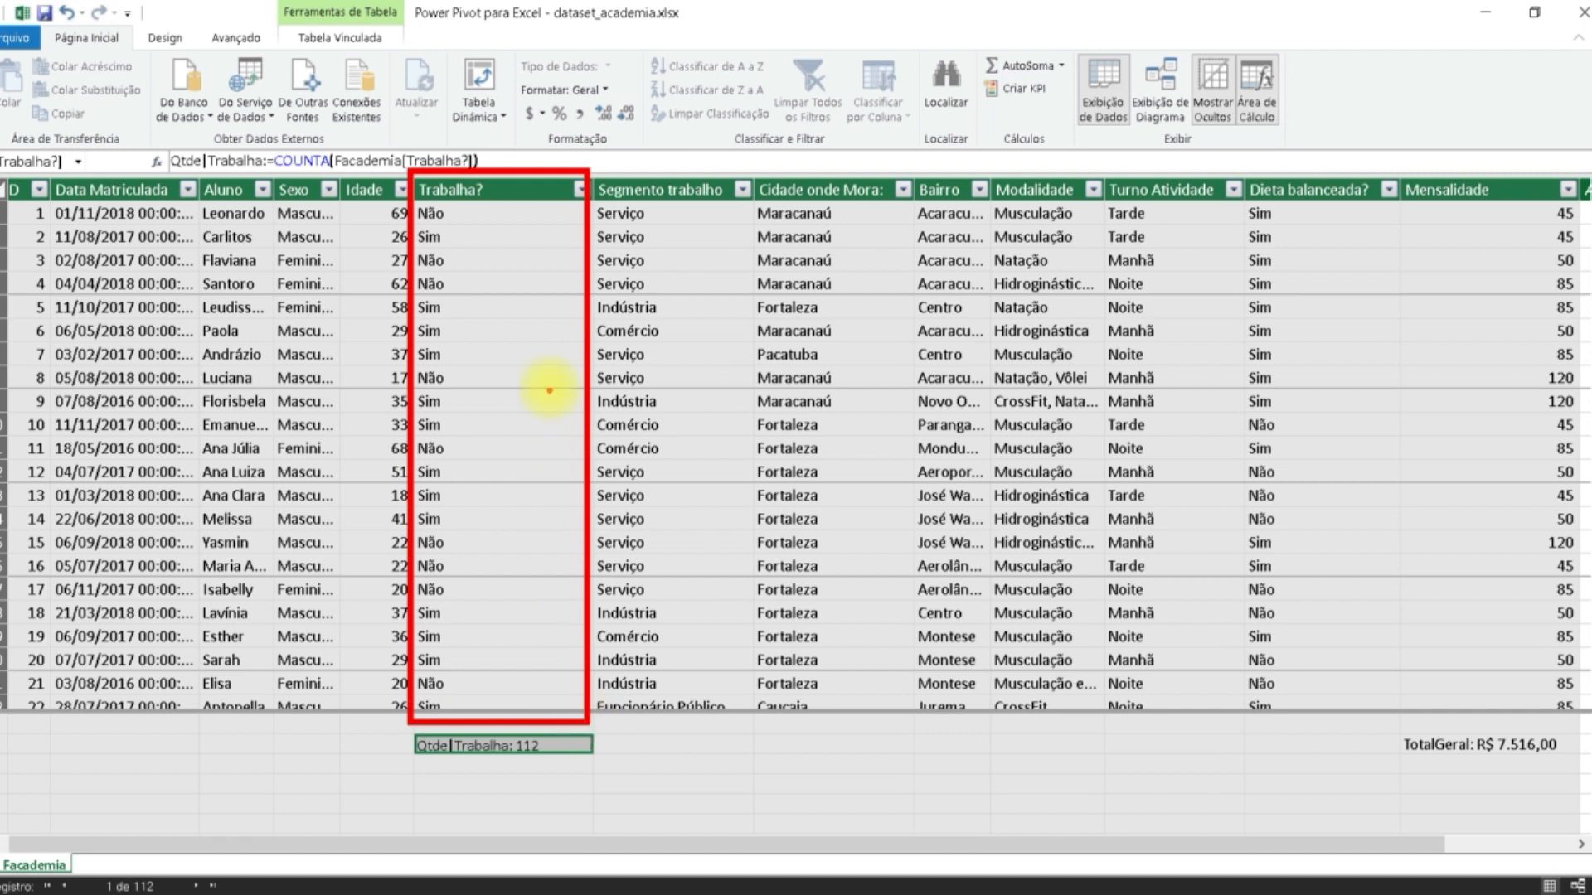
left_click_drag(531, 326, 733, 371)
left_click_drag(543, 397, 775, 584)
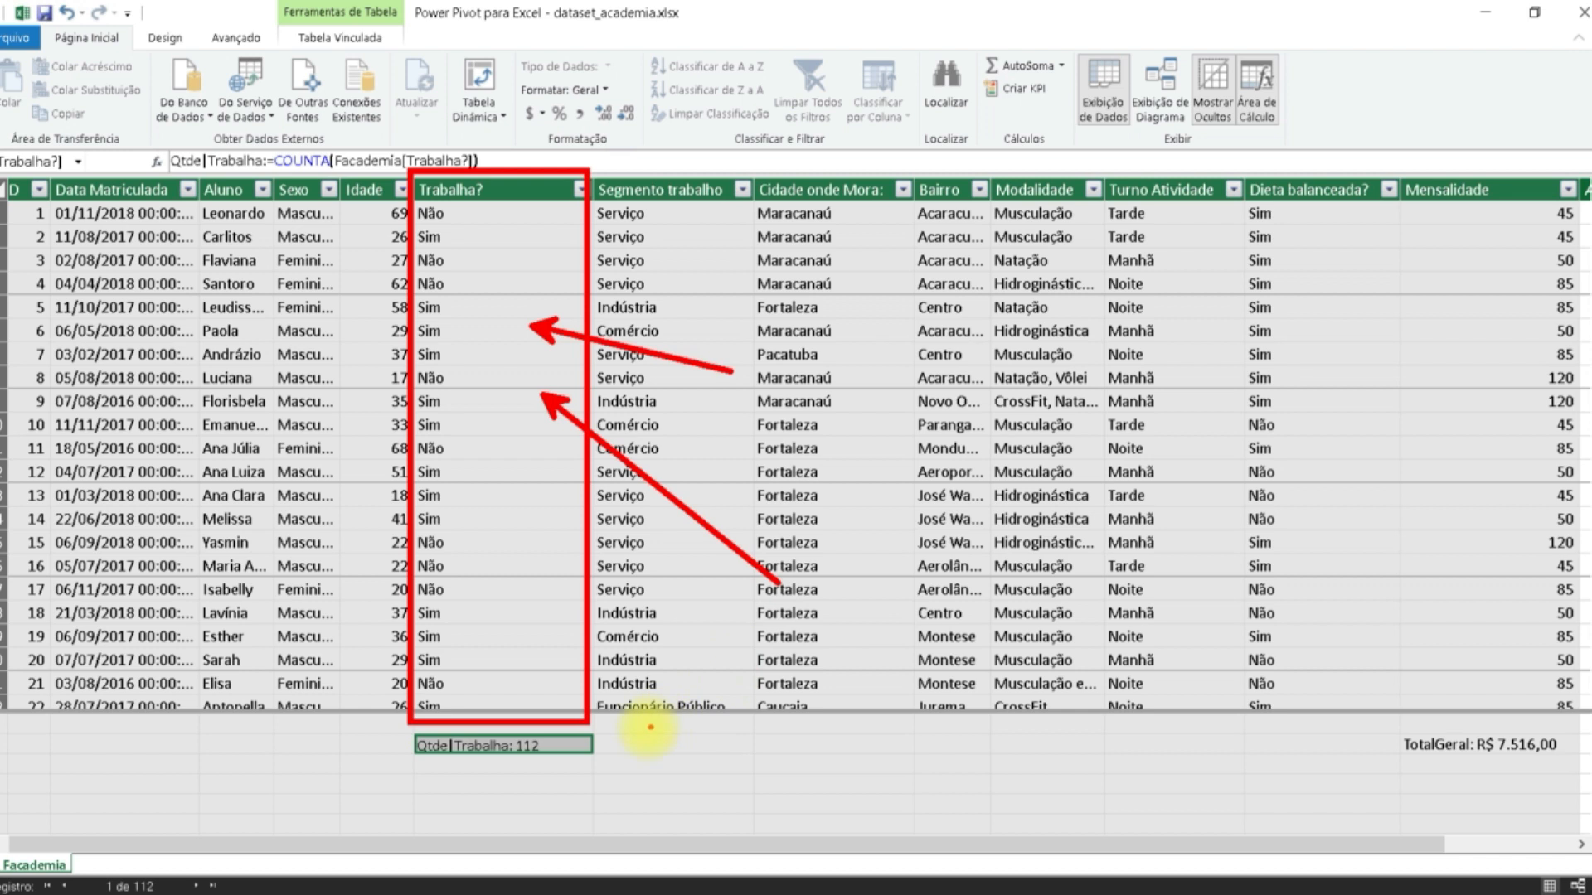
mouse_move(603, 743)
left_mouse_down()
mouse_move(657, 739)
mouse_move(763, 682)
left_mouse_up()
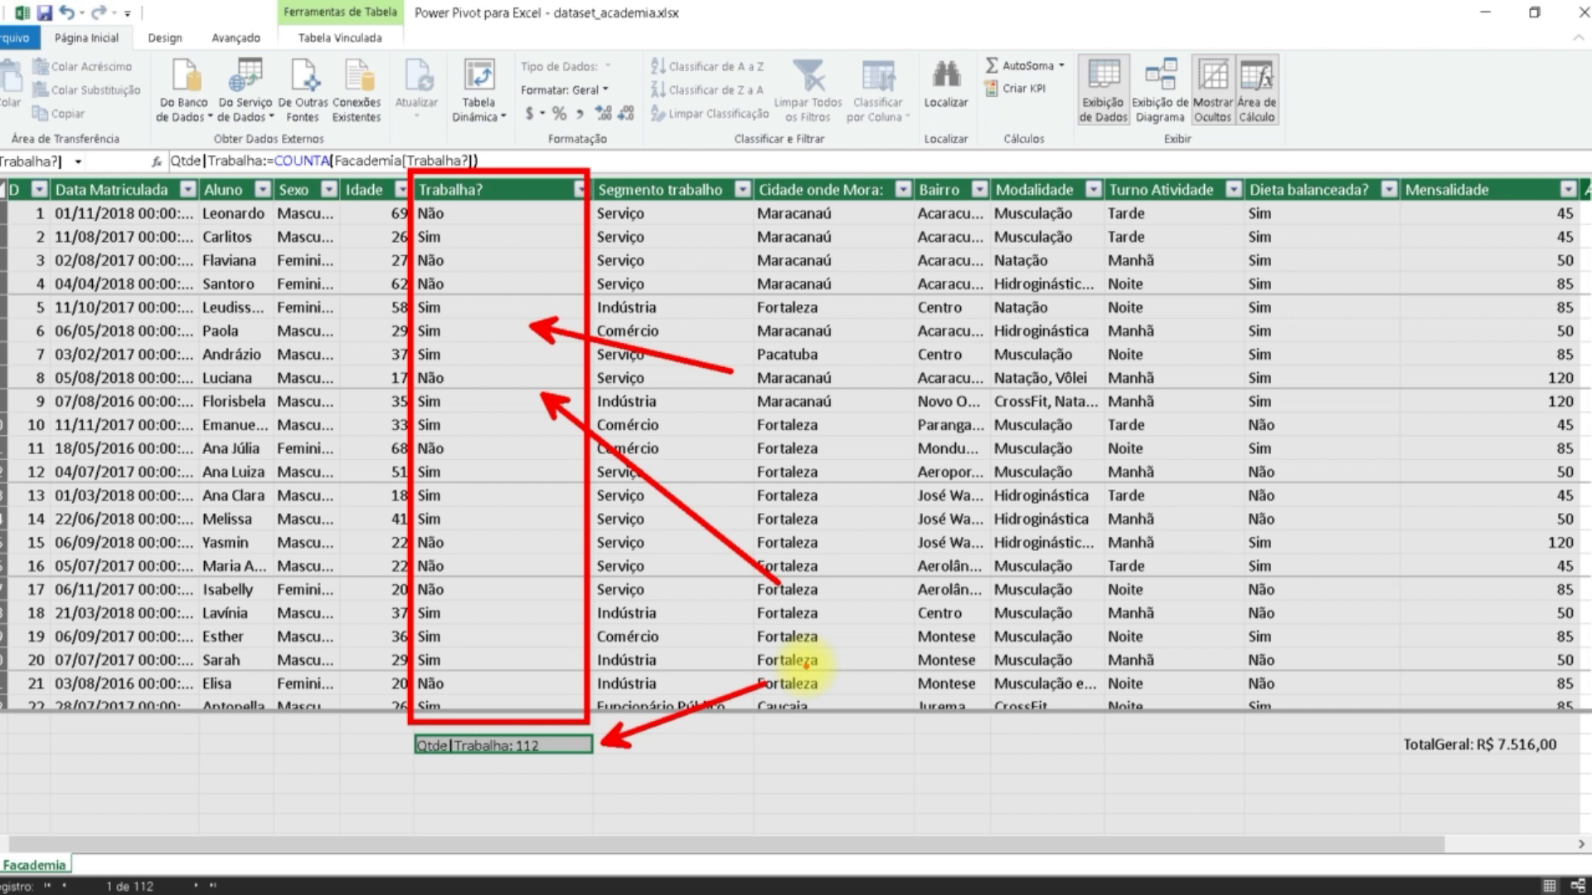
mouse_move(1393, 723)
left_mouse_down()
mouse_move(1543, 776)
mouse_move(1566, 769)
left_mouse_up()
mouse_move(1380, 747)
left_mouse_down()
mouse_move(1241, 769)
mouse_move(1202, 831)
left_mouse_up()
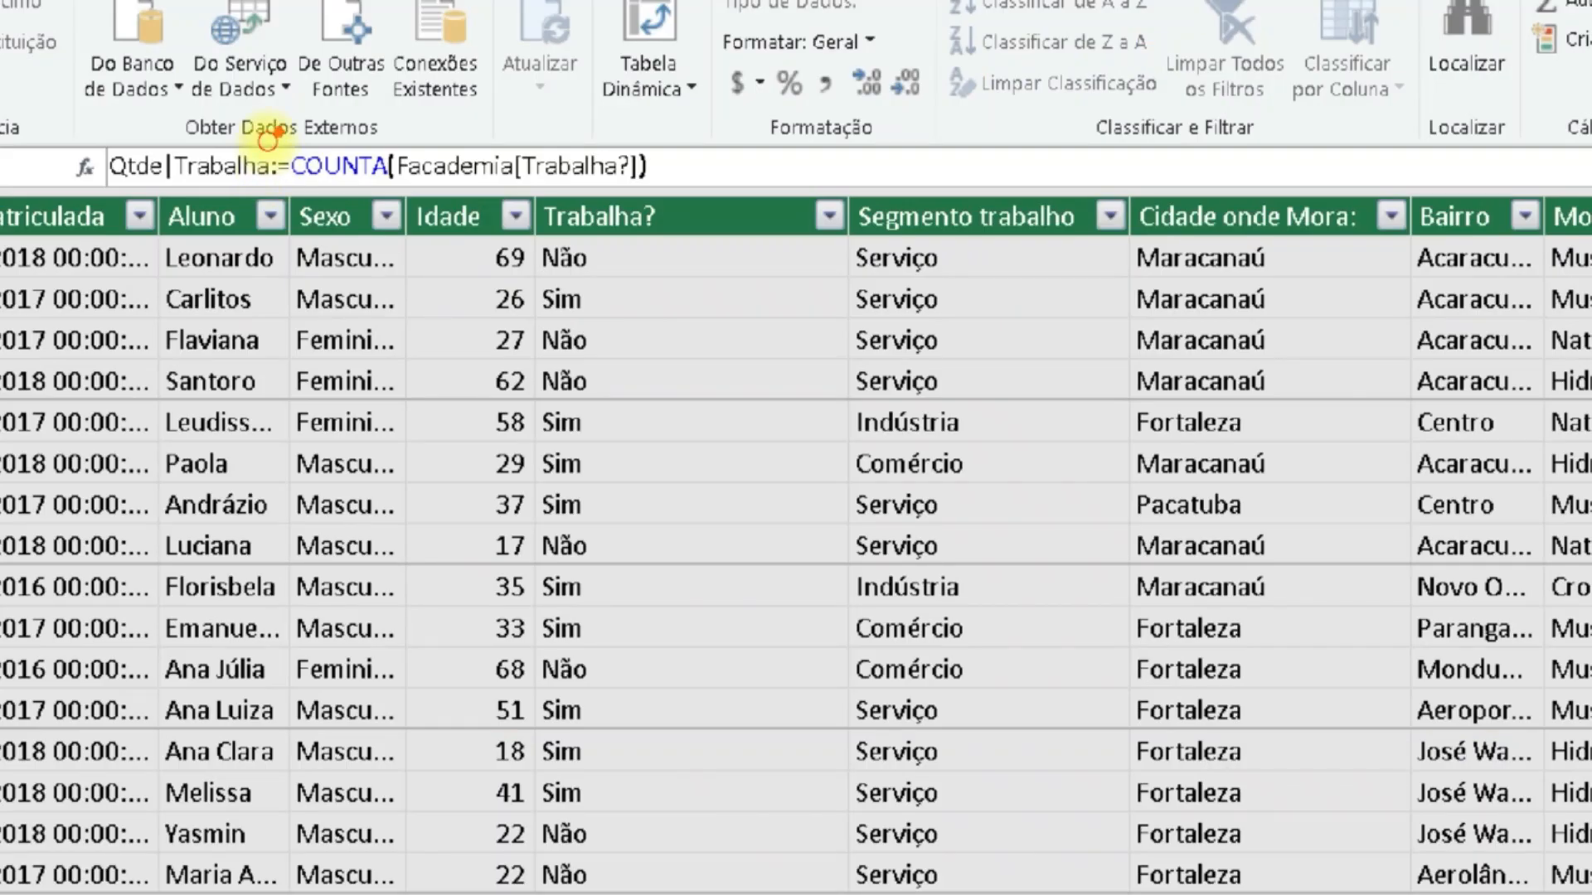
mouse_move(279, 131)
left_mouse_down()
mouse_move(434, 210)
mouse_move(414, 200)
left_mouse_up()
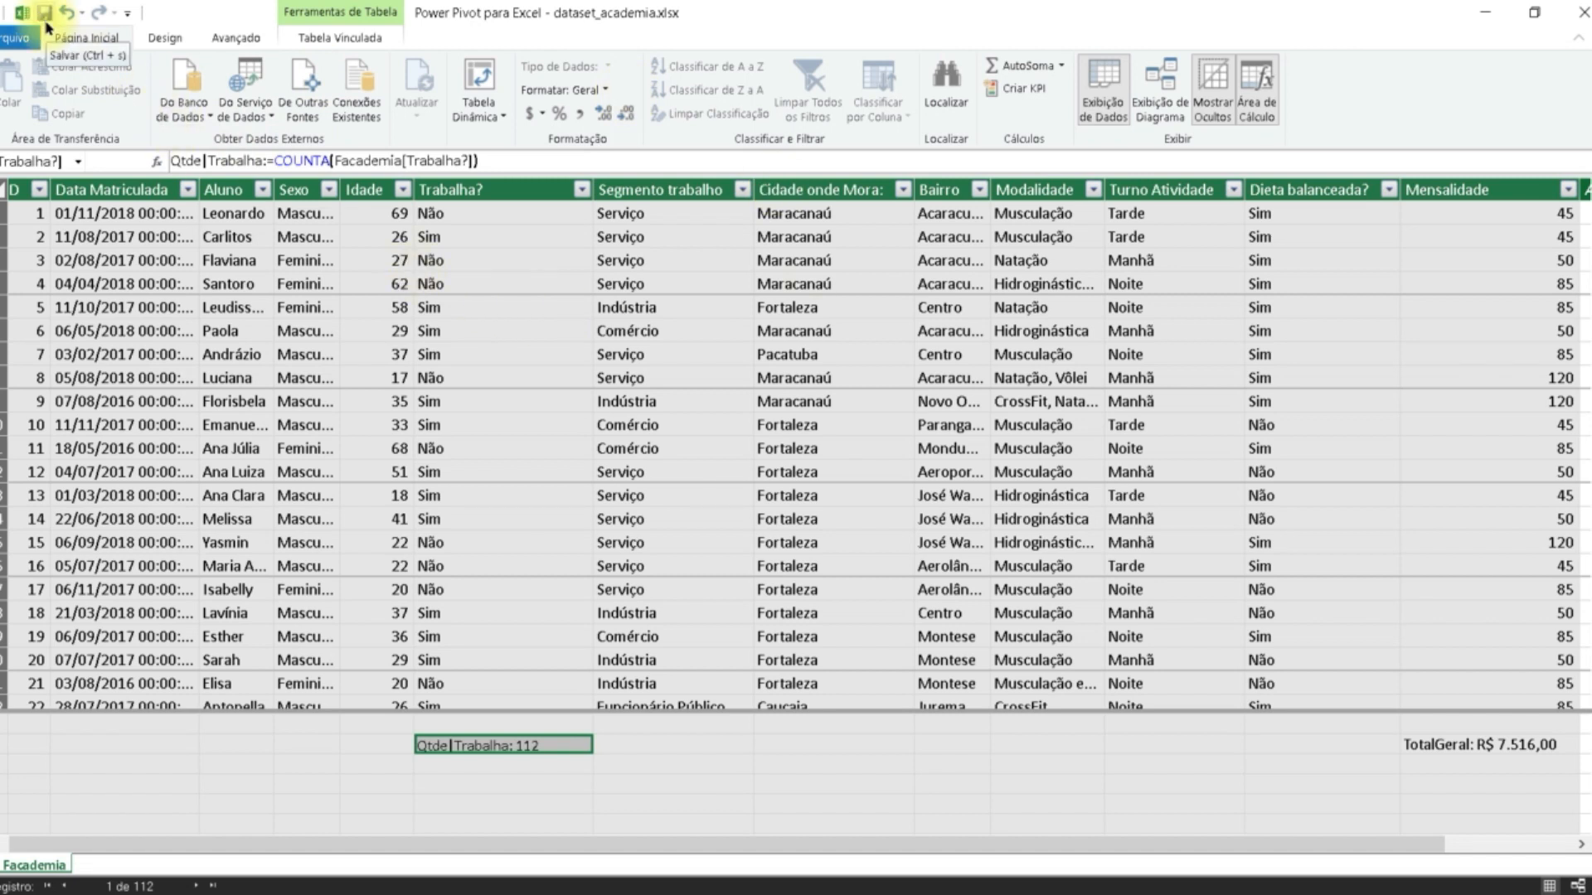
Save the workbook from the Power Pivot window and switch to the Excel worksheet
left_click(22, 12)
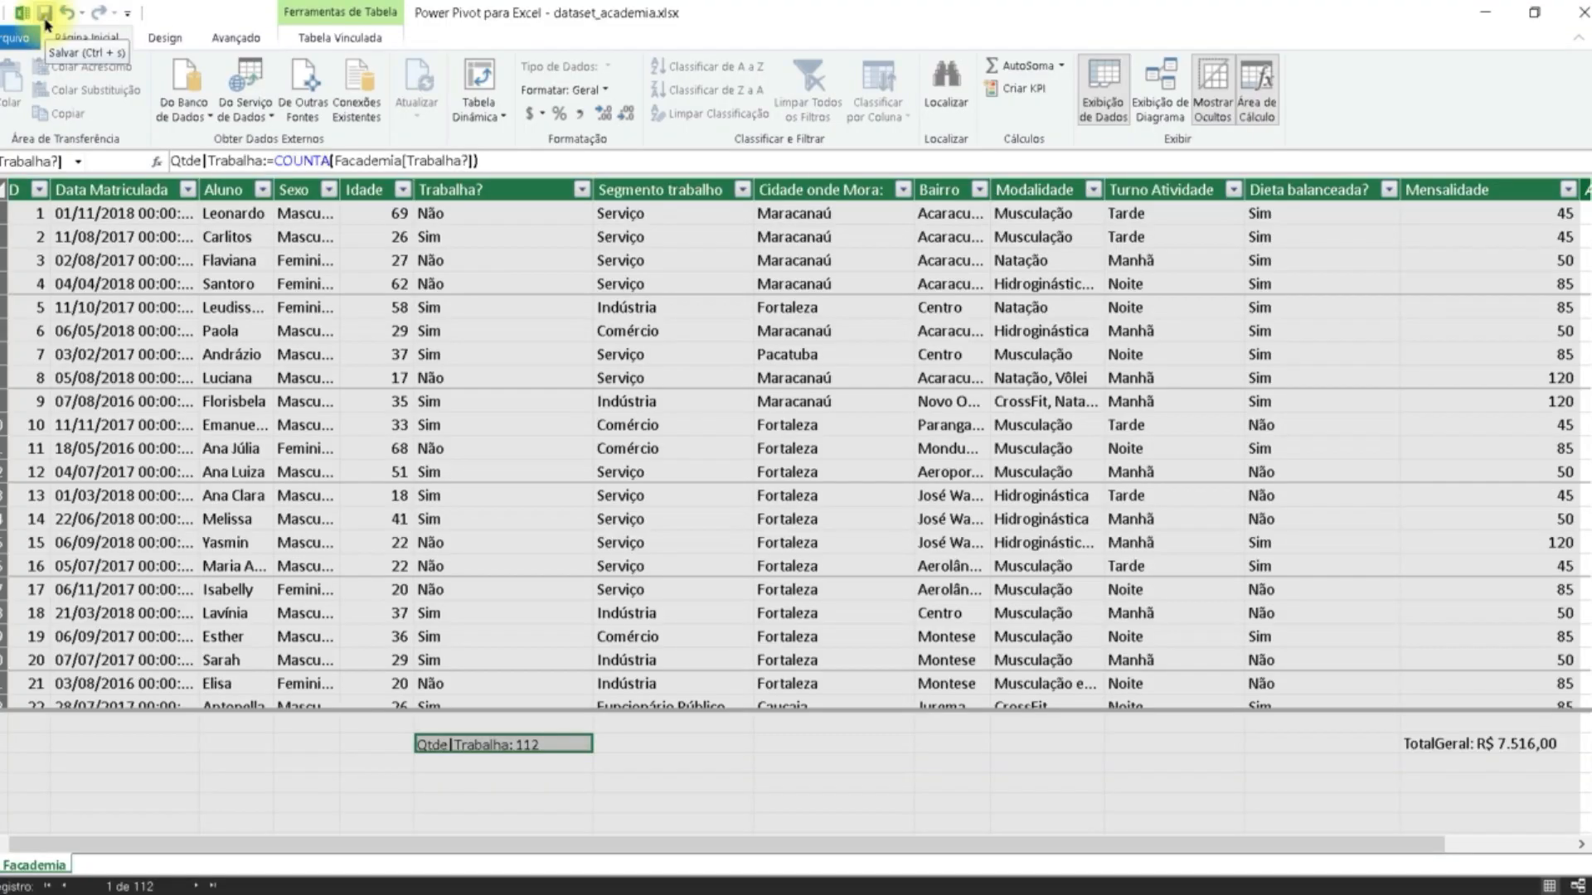
left_click(51, 15)
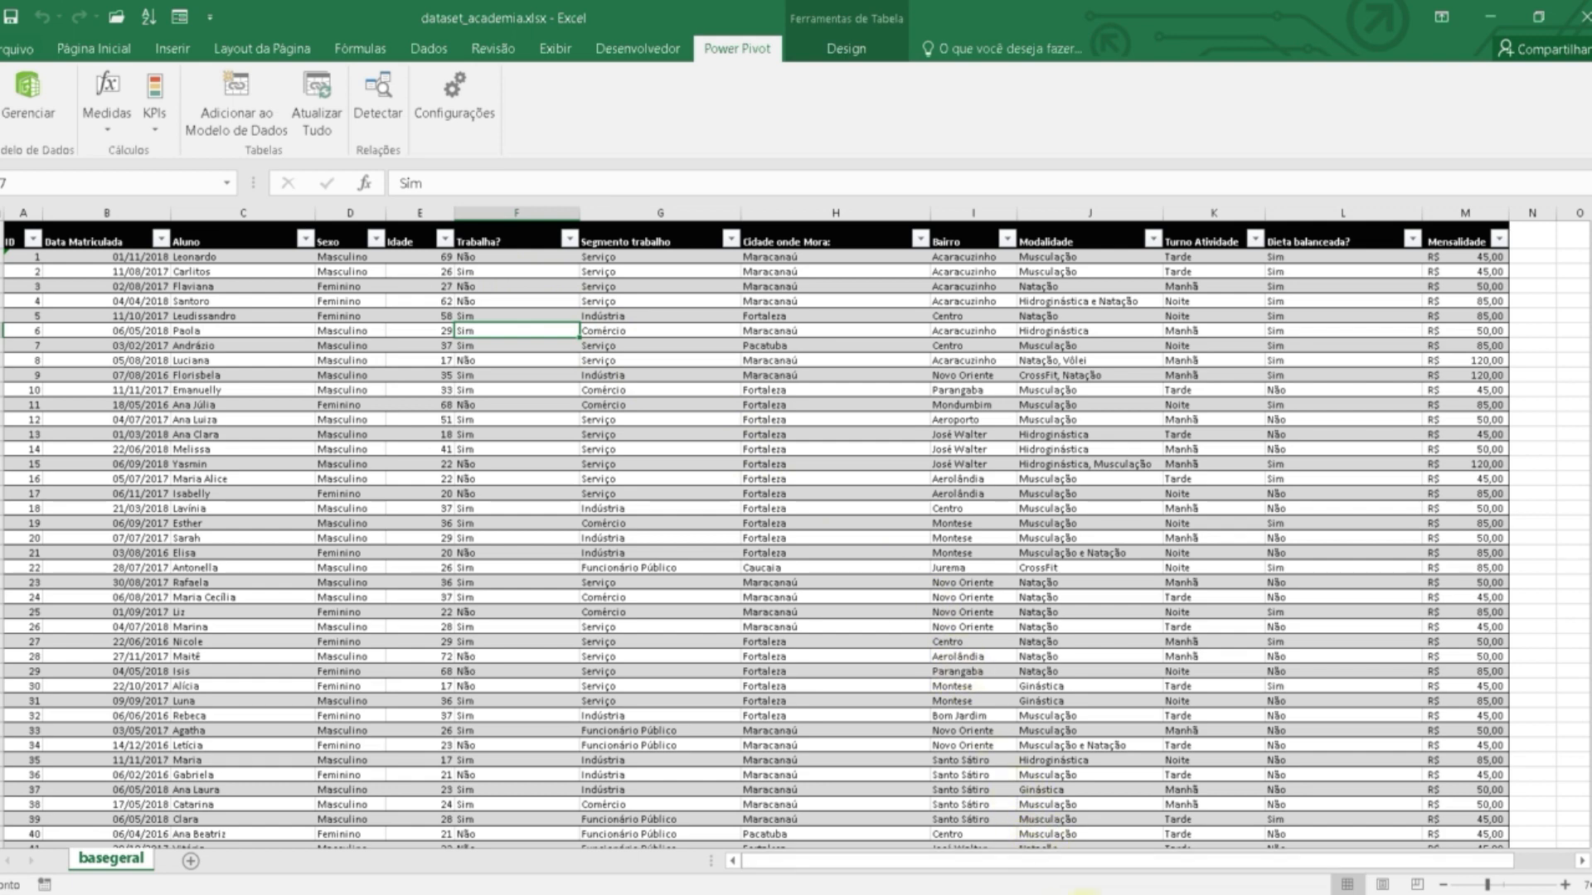
mouse_move(1072, 894)
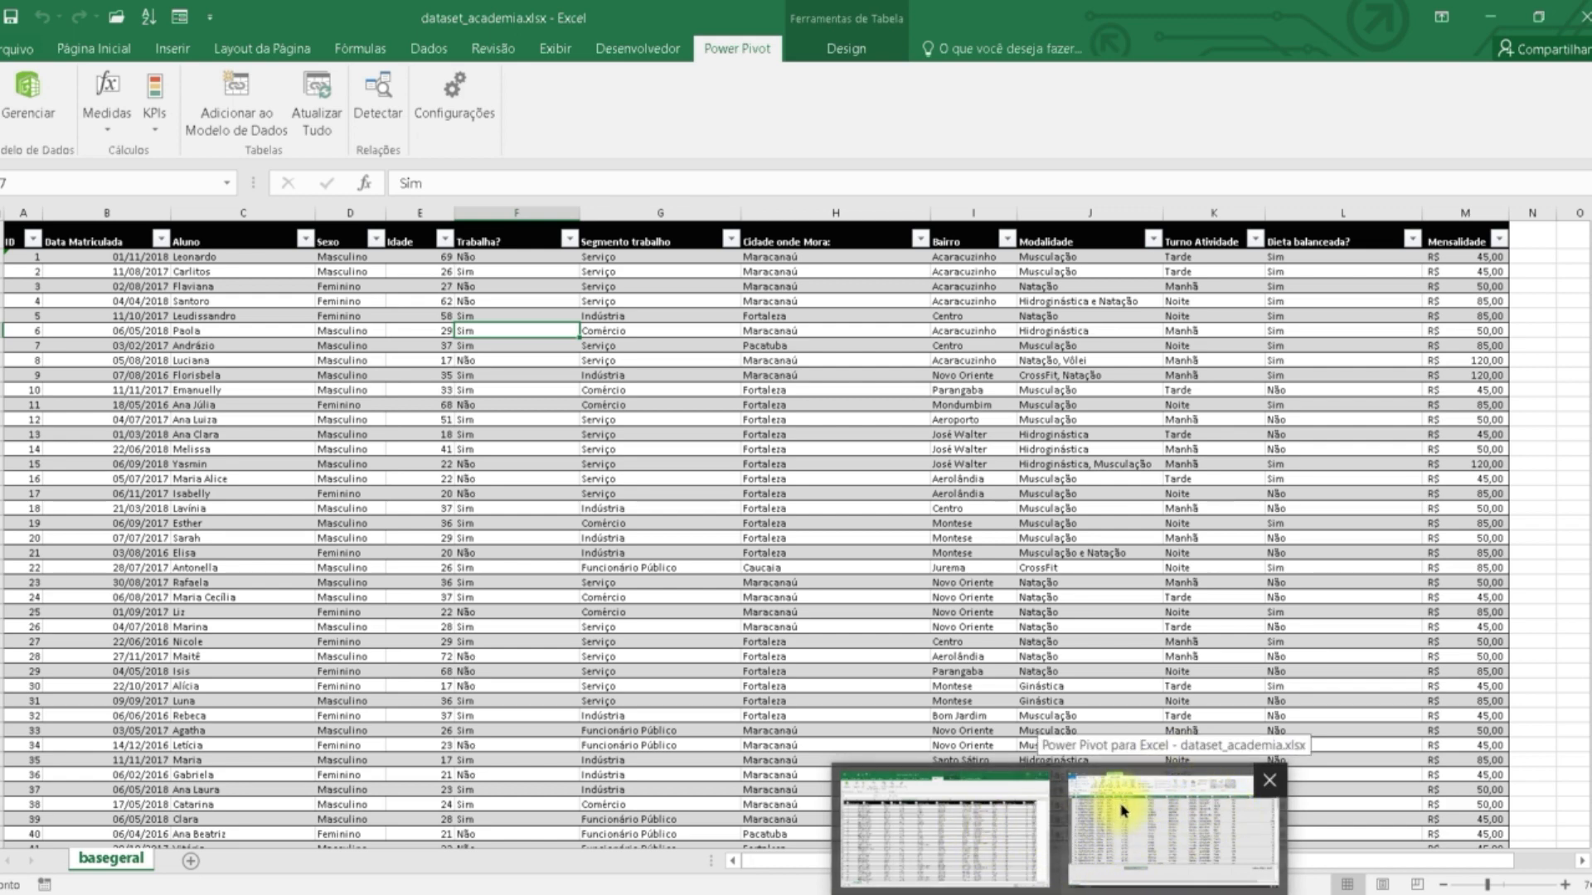
left_click(1169, 811)
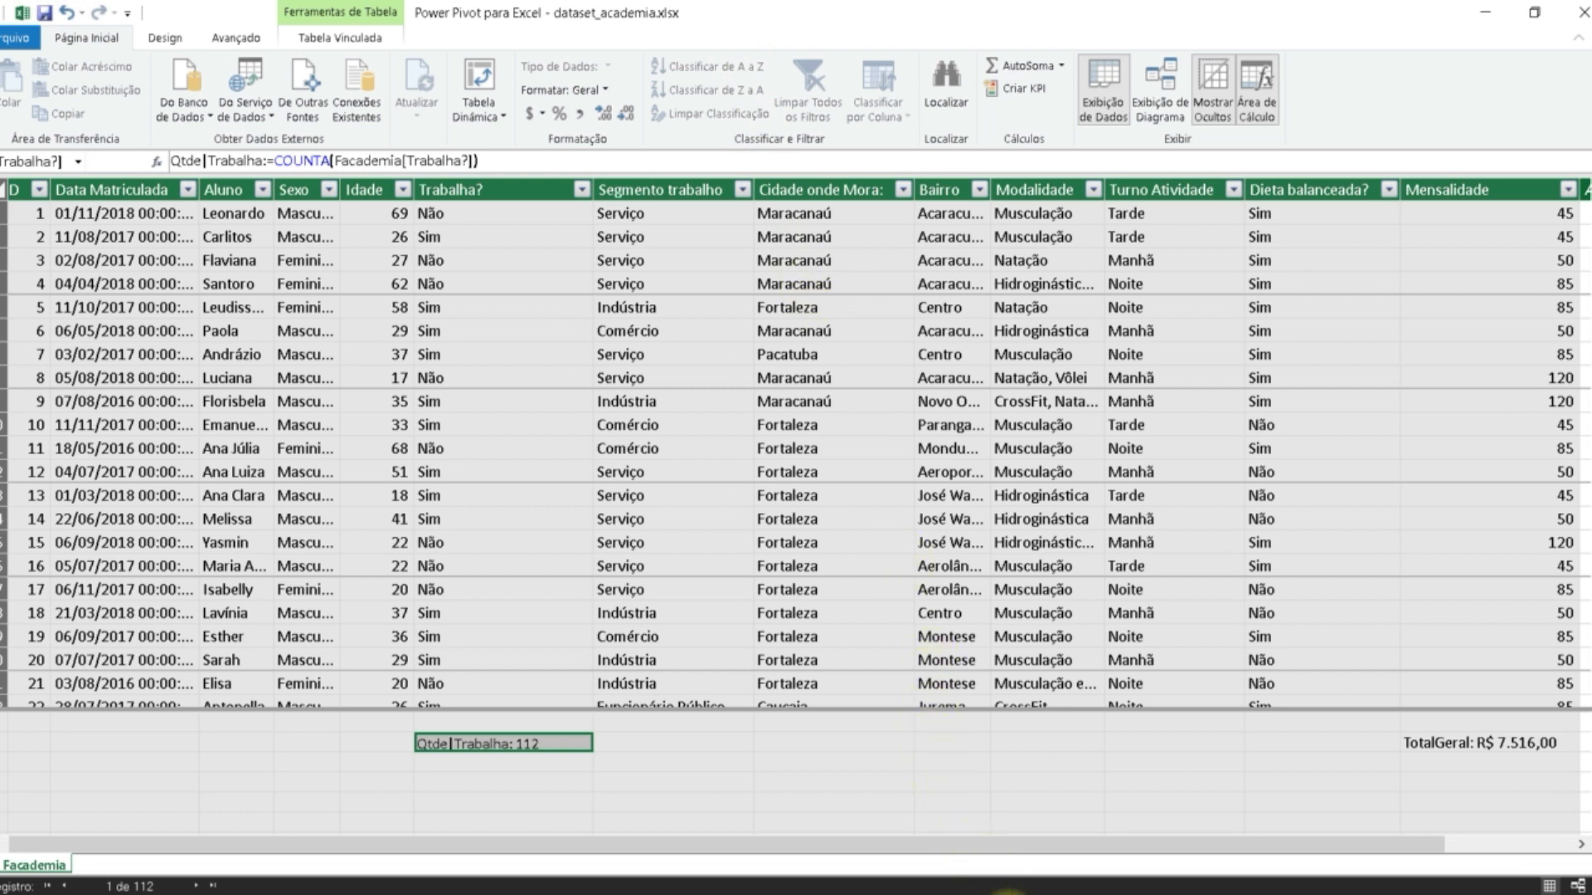
mouse_move(994, 889)
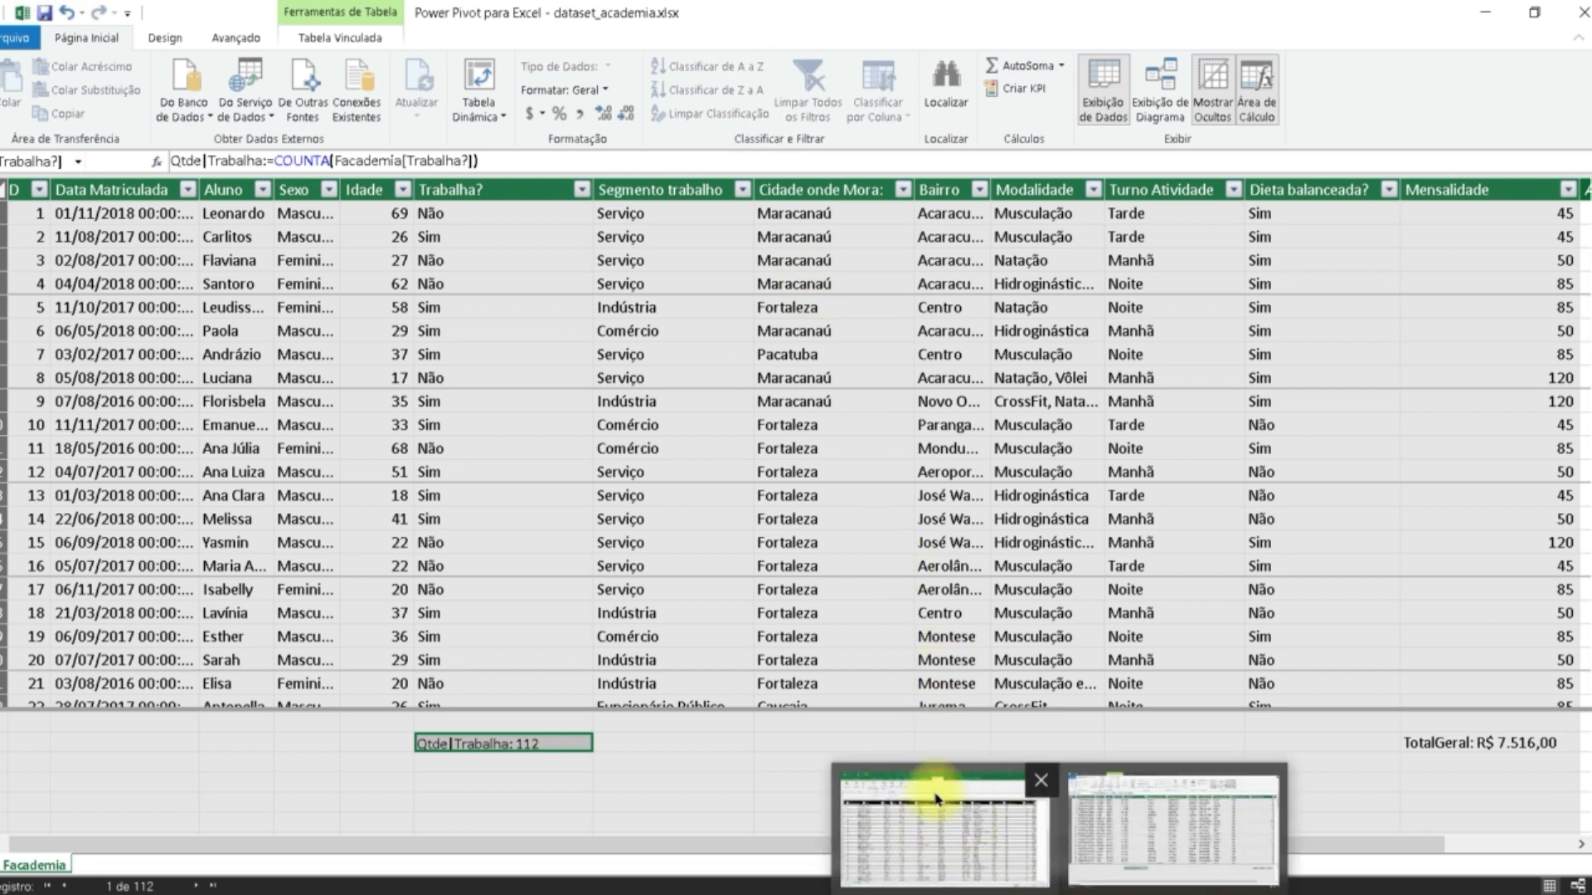
left_click(930, 826)
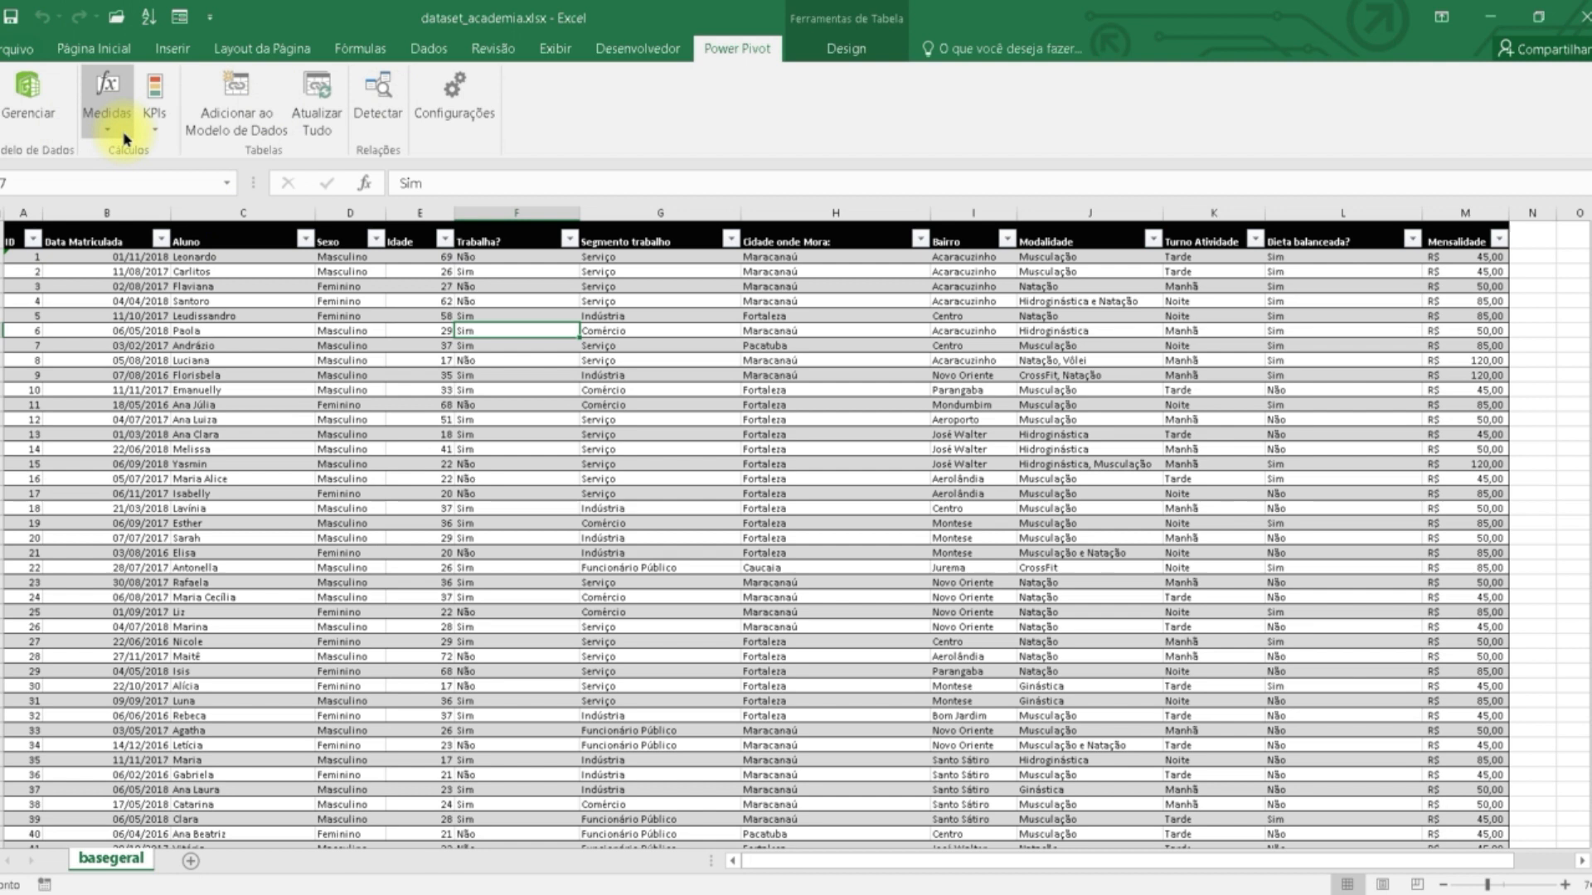
Select a cell in the Aluno column of the table on the basegeral sheet
left_click(432, 50)
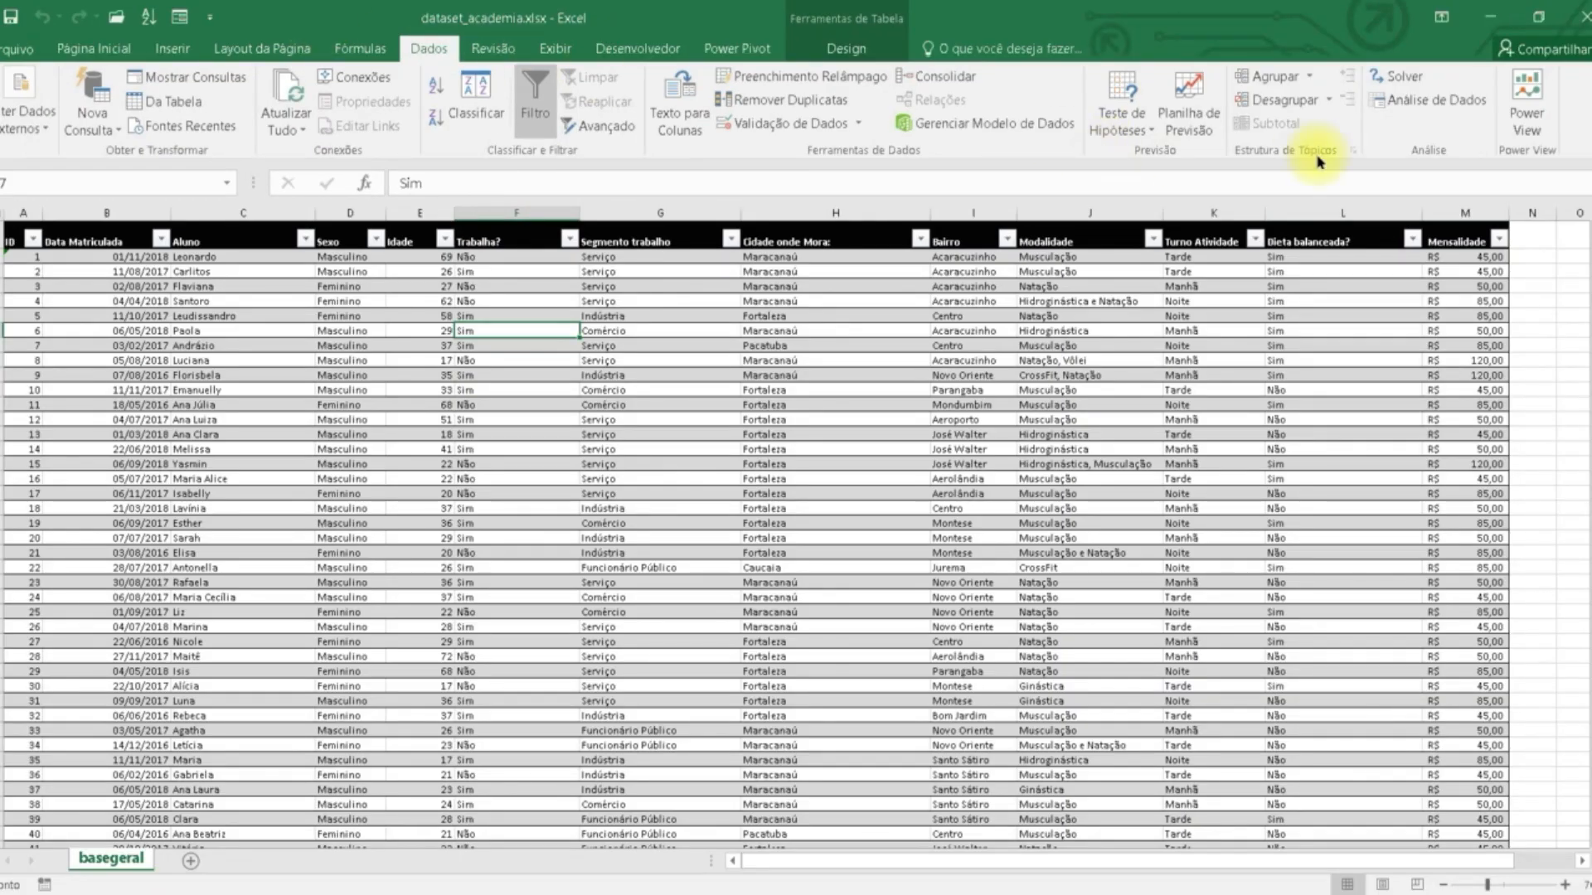
left_click(203, 387)
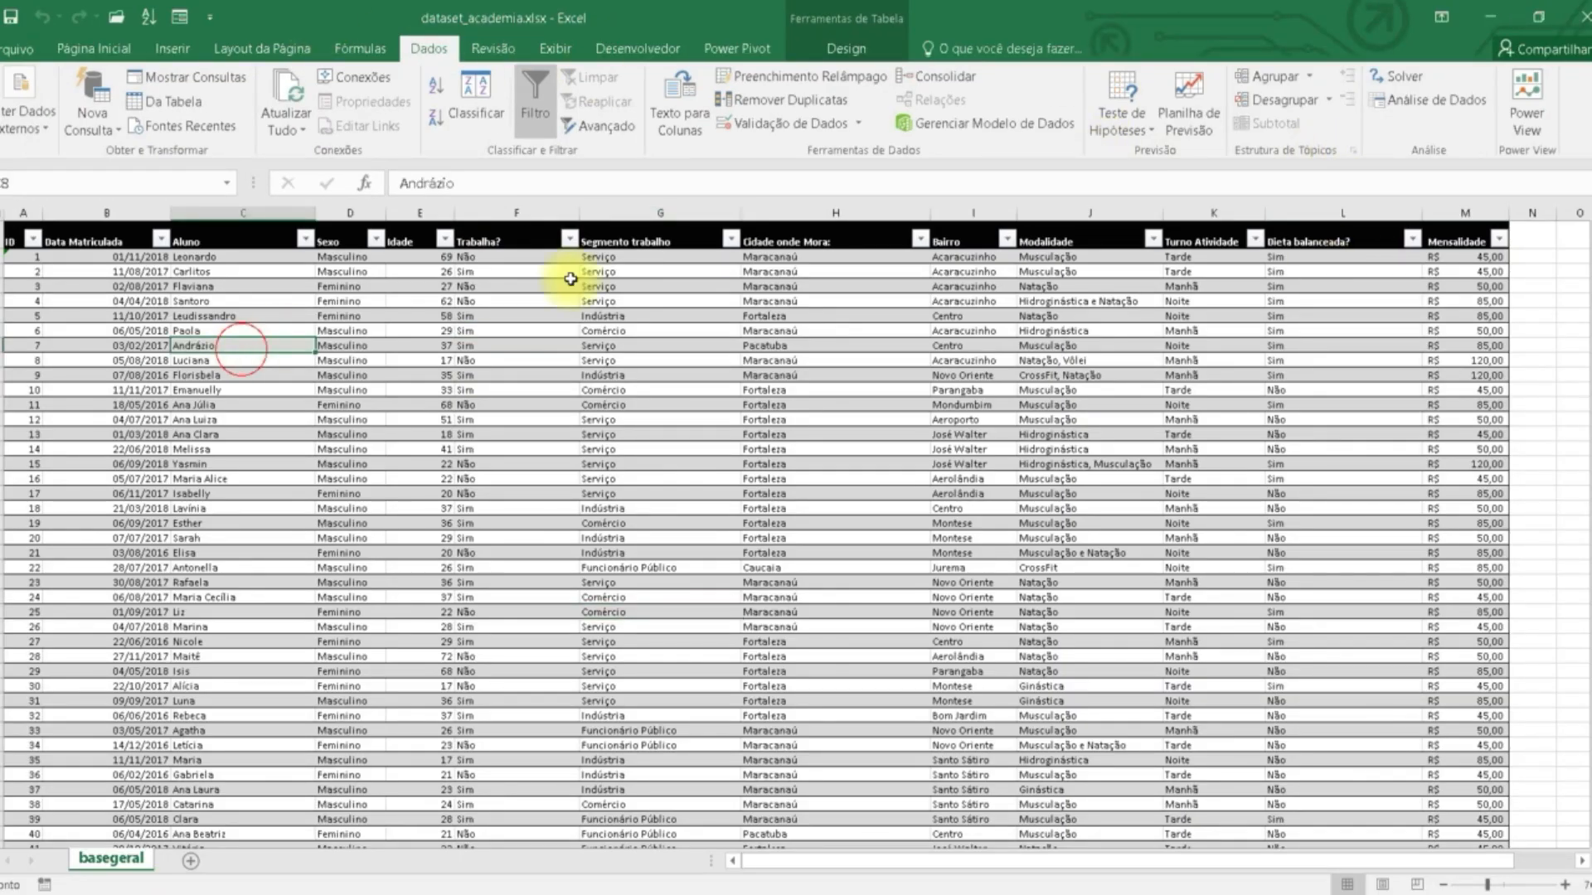
left_click(312, 390)
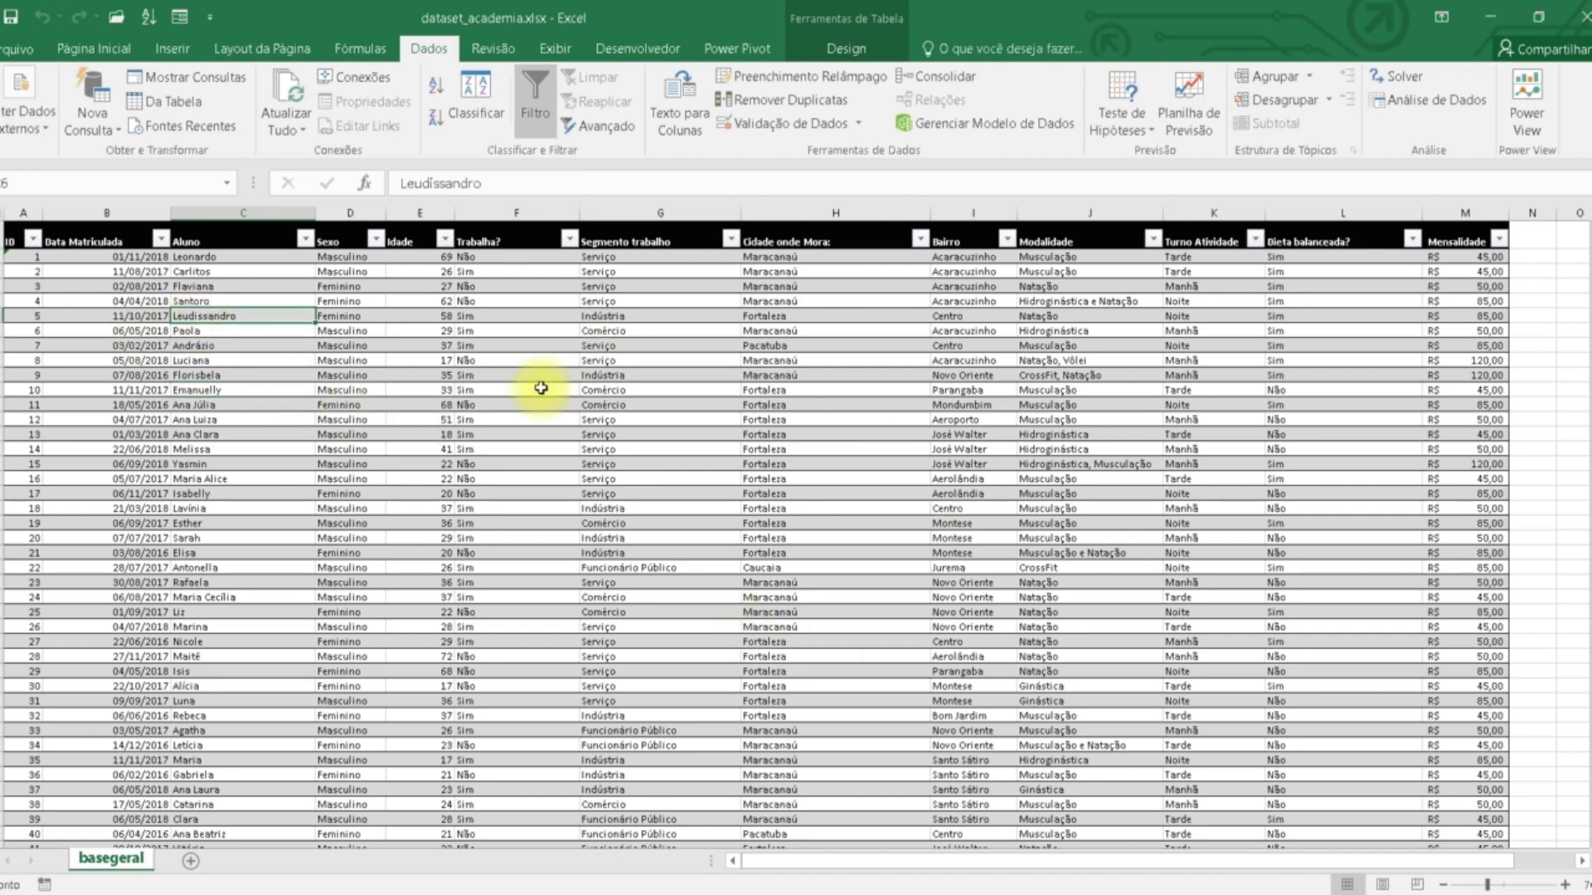
Insert a Power View report from the basegeral table and delete the default table from its canvas
left_click(530, 388)
left_click(1530, 116)
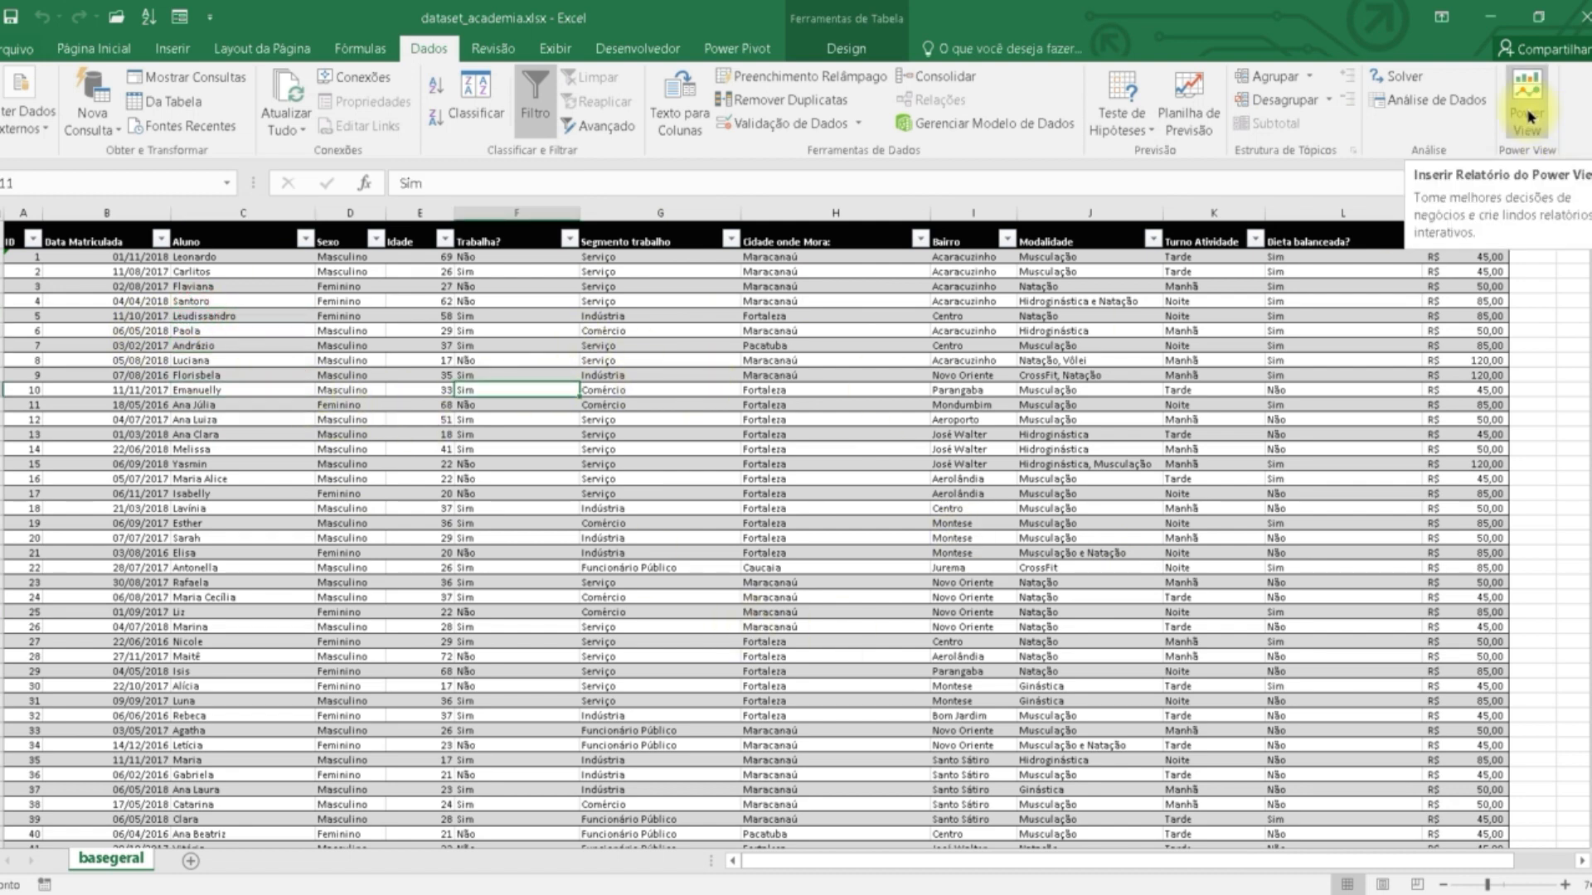
left_click(1529, 116)
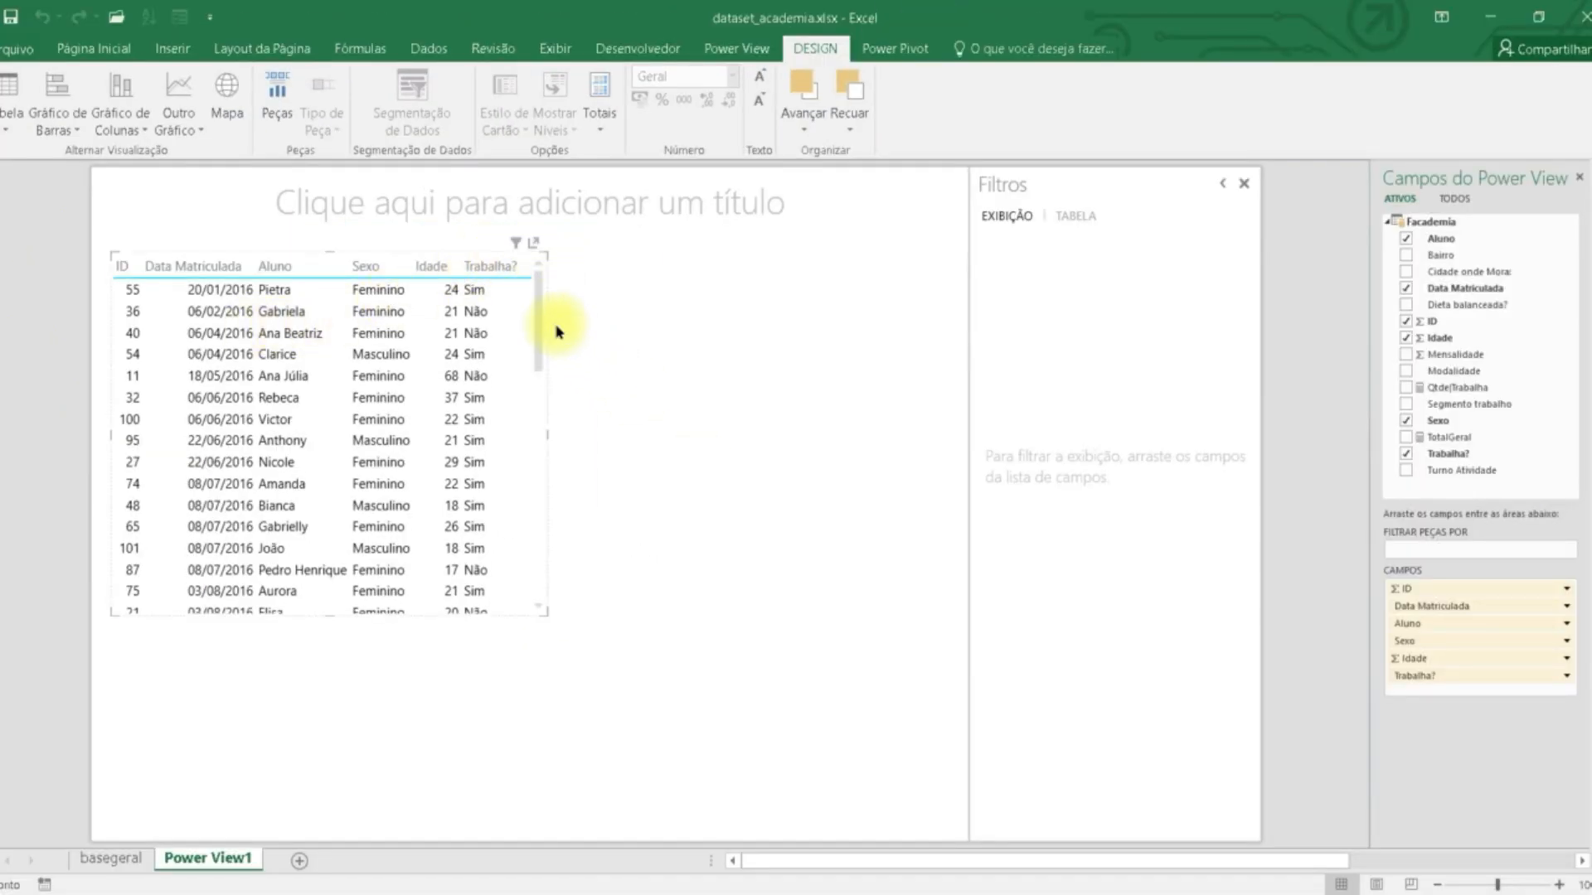
key("Delete")
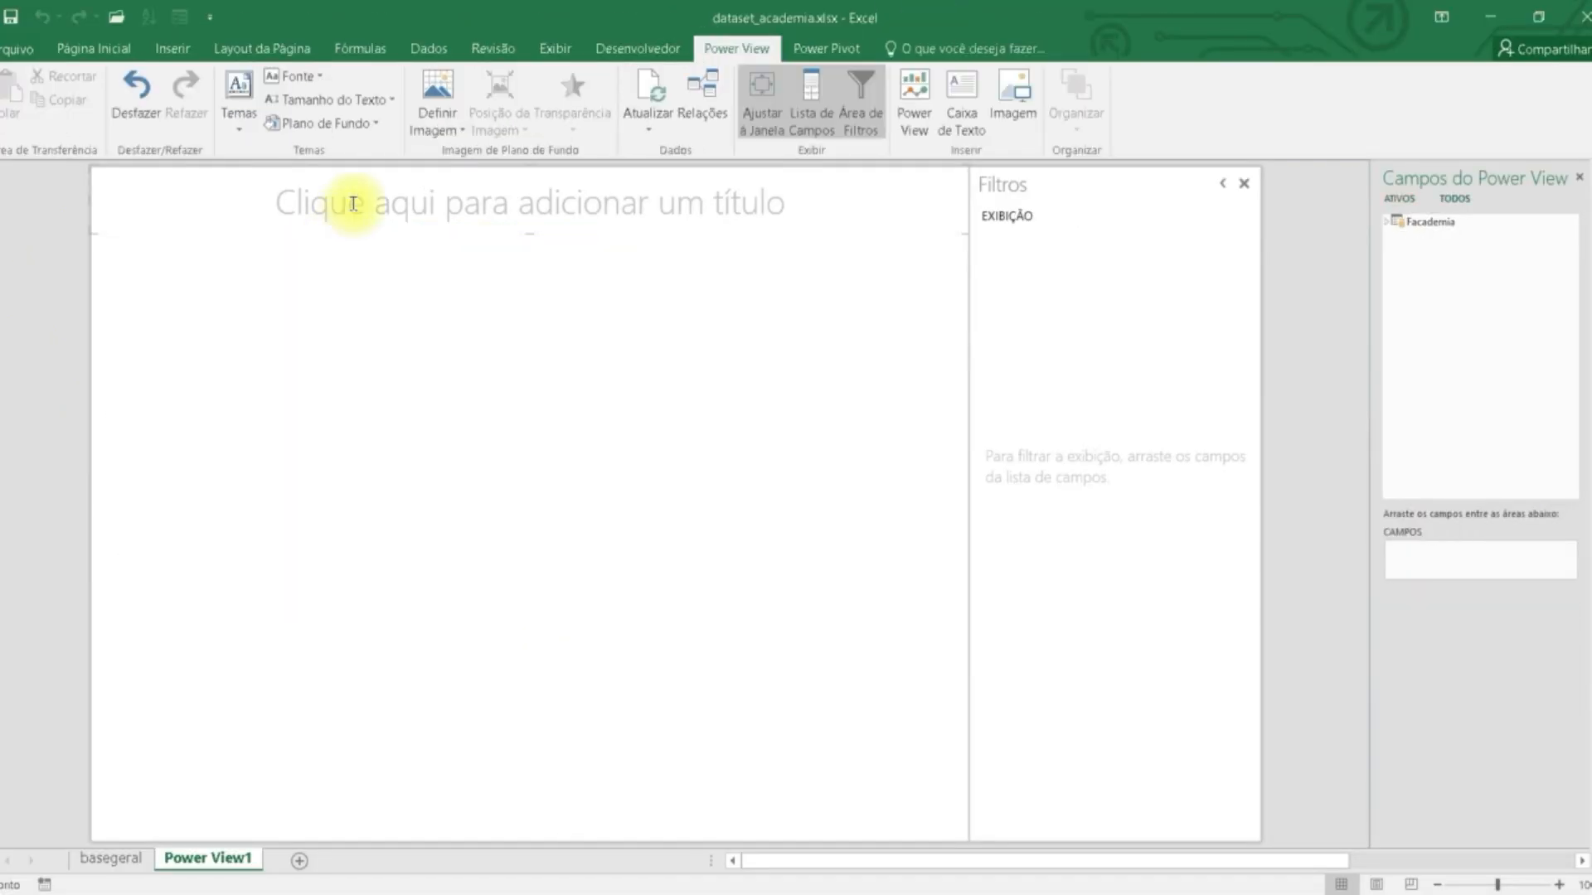
Set the title of the Power View report to Academia
left_click(353, 203)
type("aCADEMIA")
left_click(390, 421)
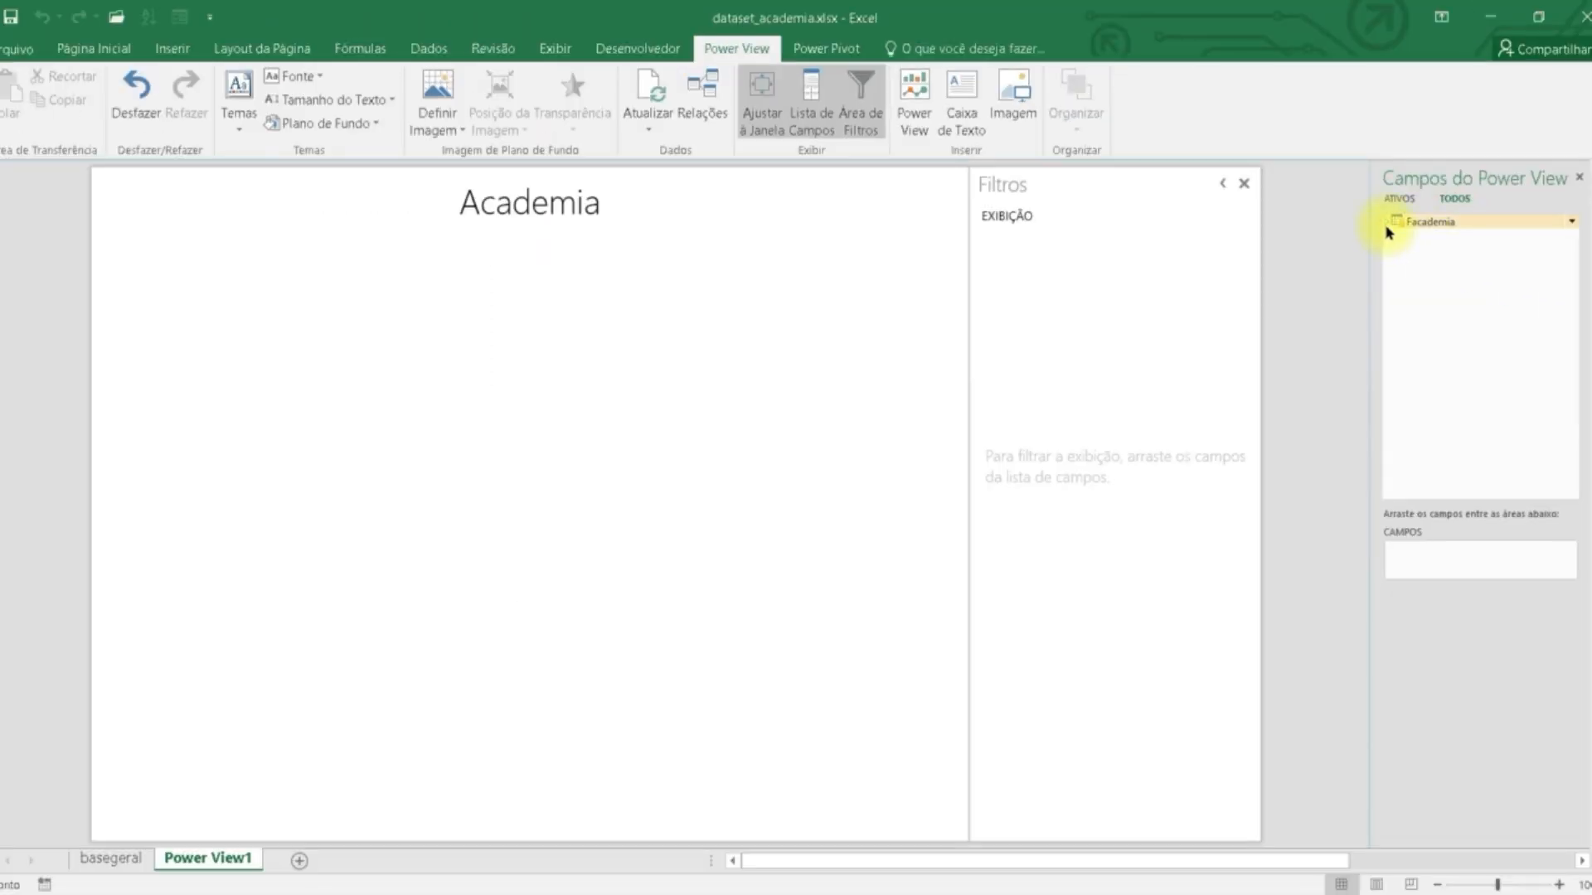
Build a table on the report canvas from the Facademia fields Trabalha? and Qtde|Trabalha
left_click(1217, 203)
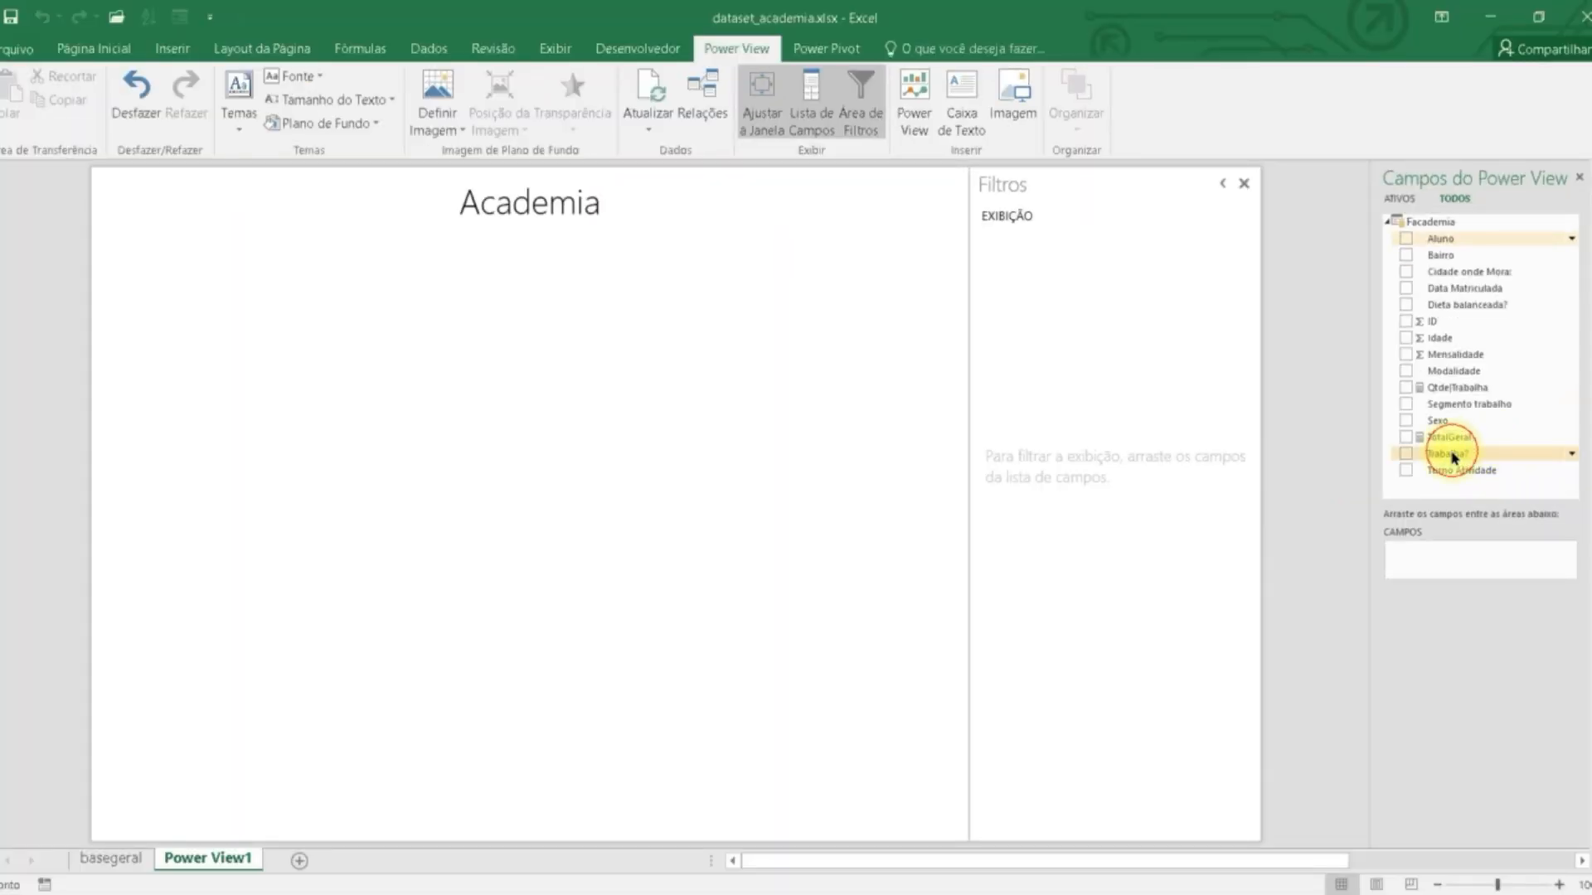
left_click_drag(1443, 456, 336, 371)
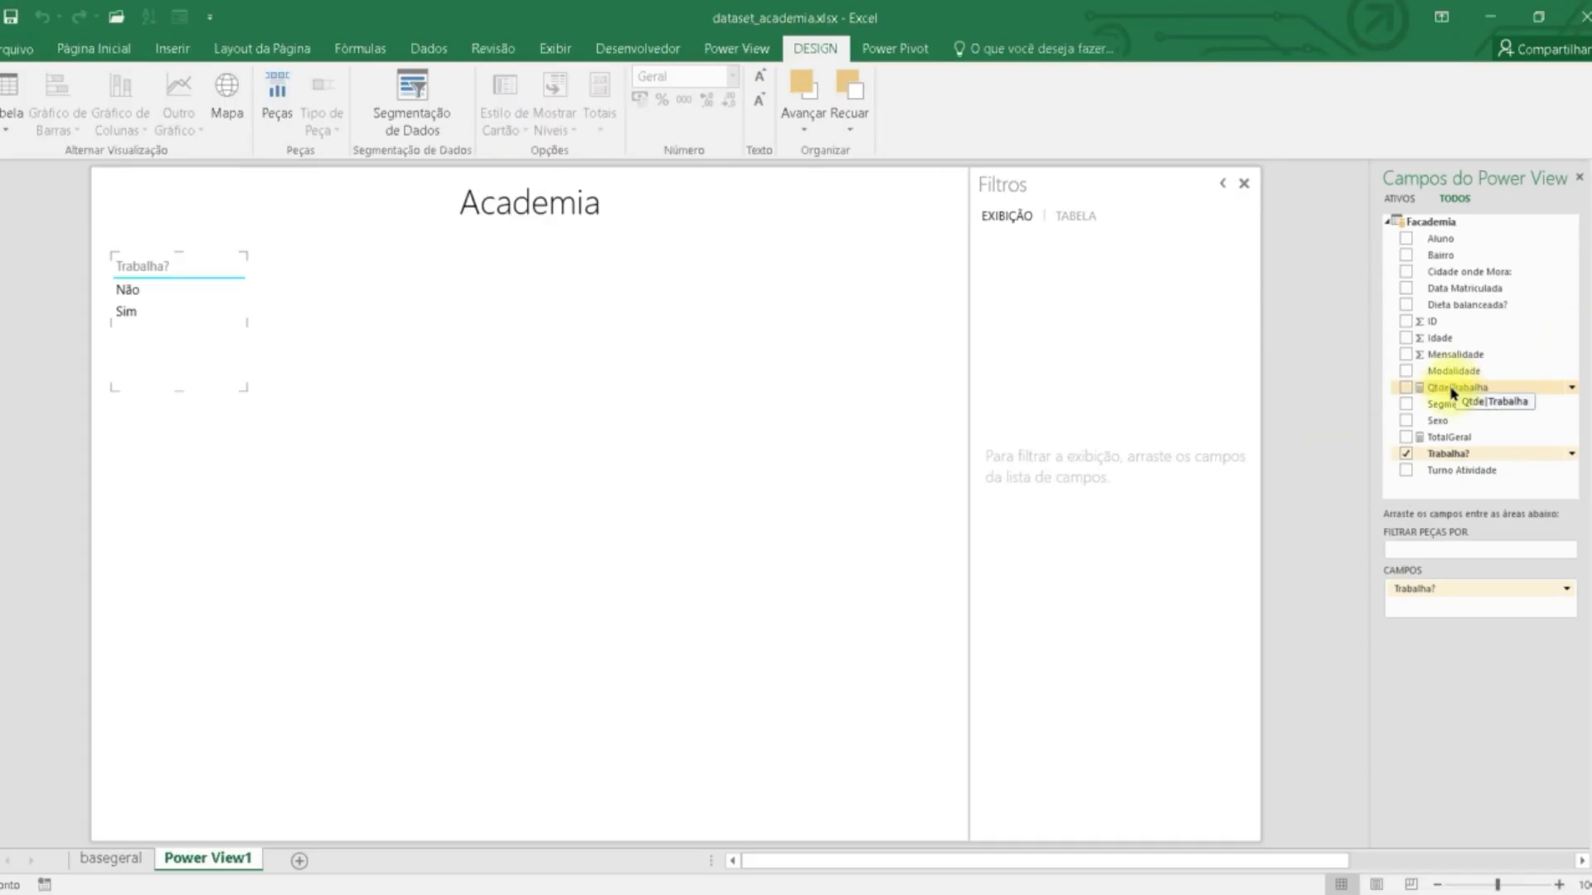
left_click(176, 287)
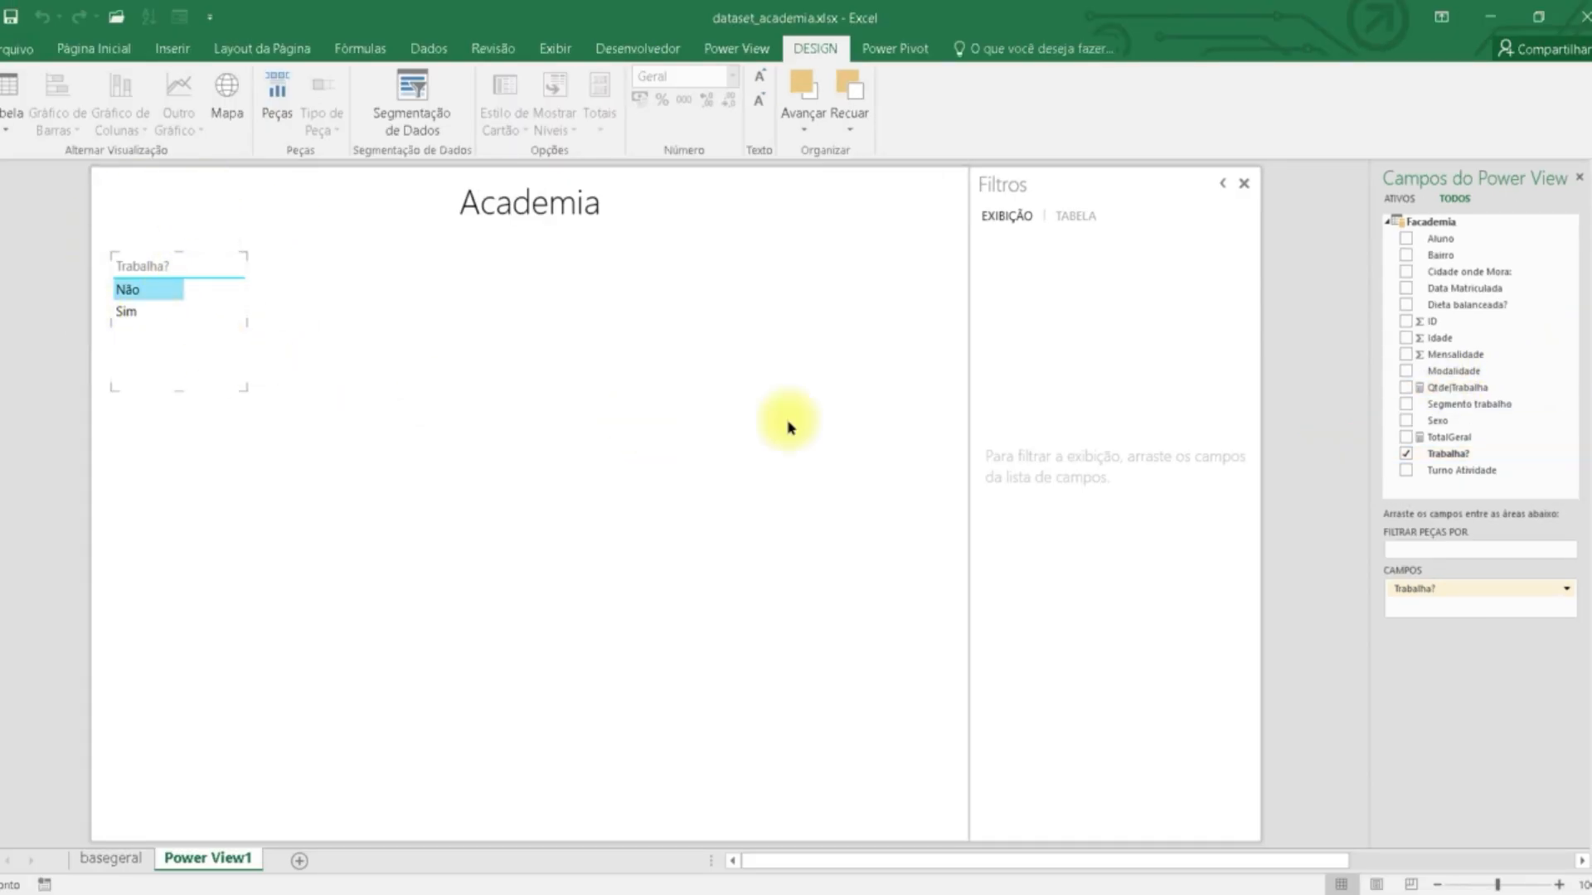
left_click_drag(1443, 387, 203, 302)
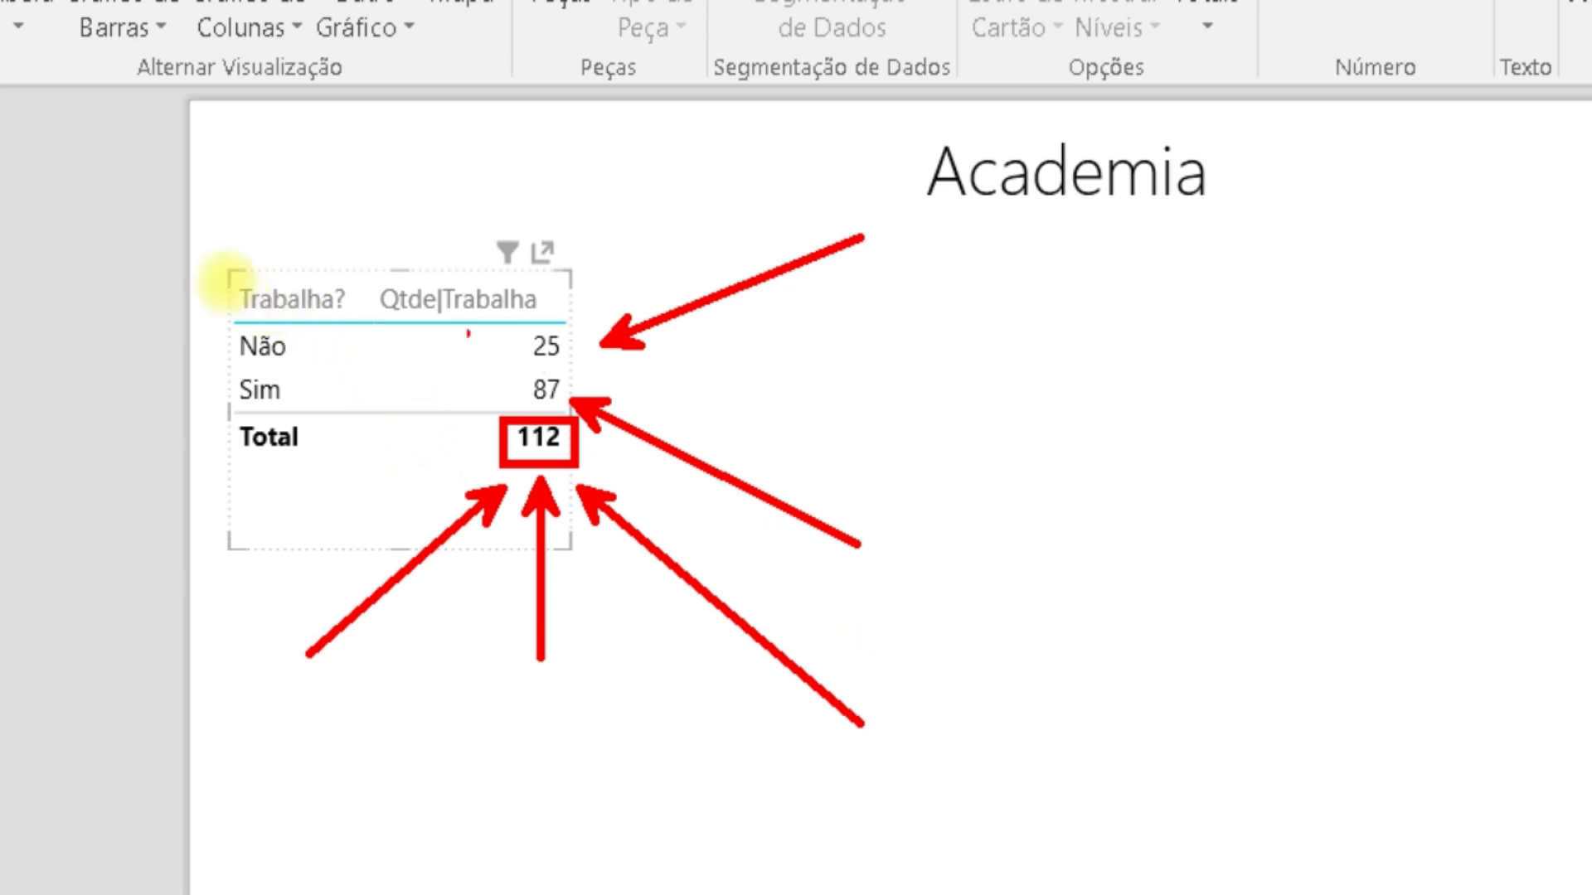
left_click_drag(483, 327, 572, 406)
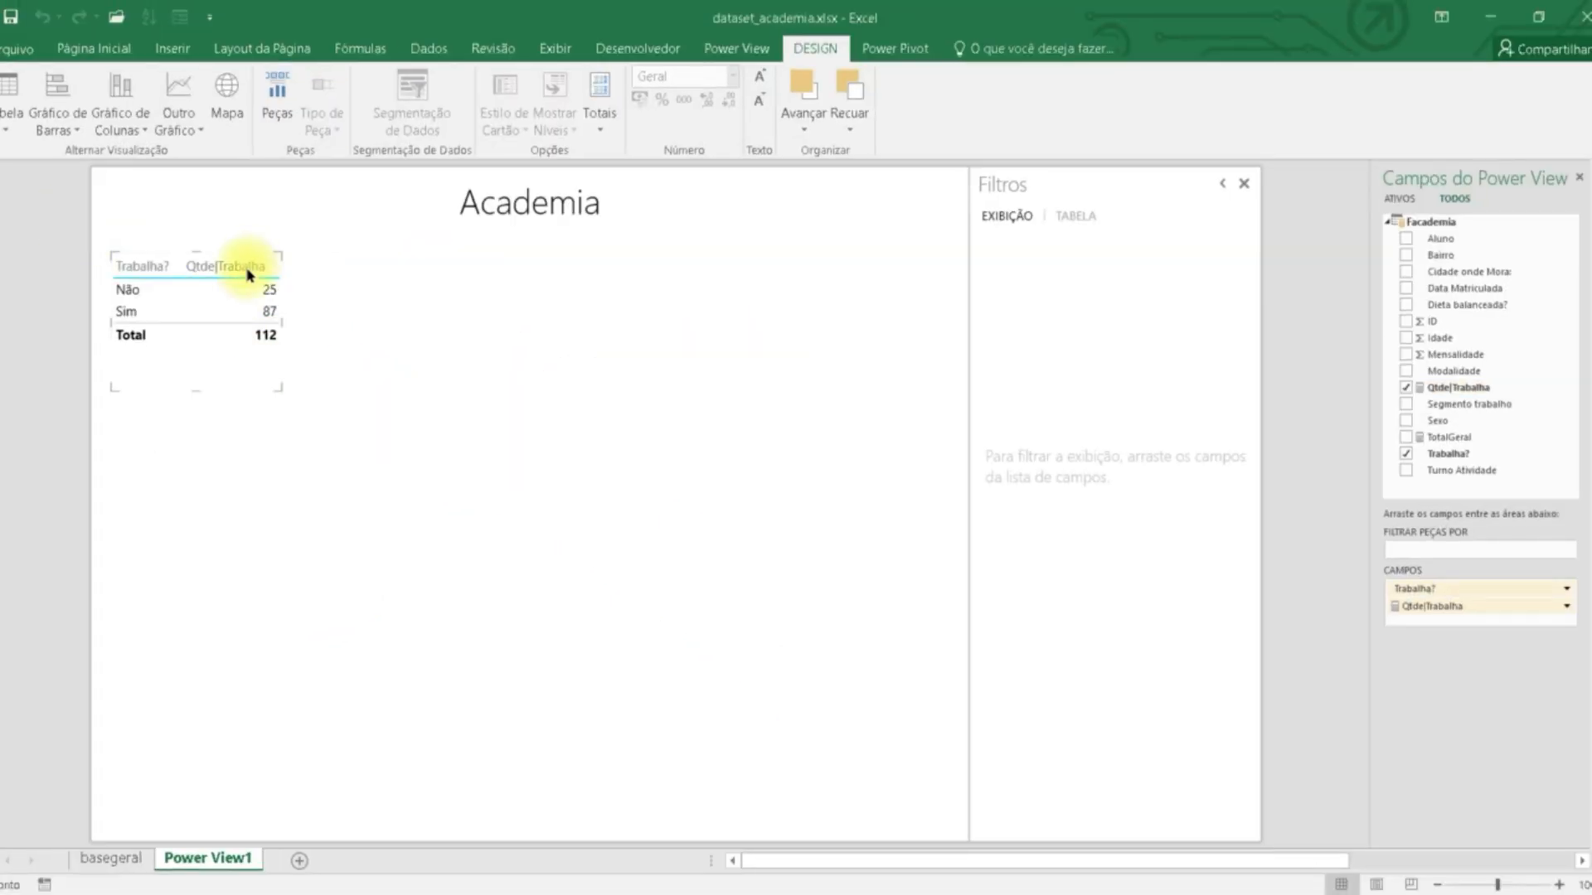
Convert the Trabalha? table to a Barra Empilhada chart and enlarge it to fill the area beneath the report title
left_click(77, 126)
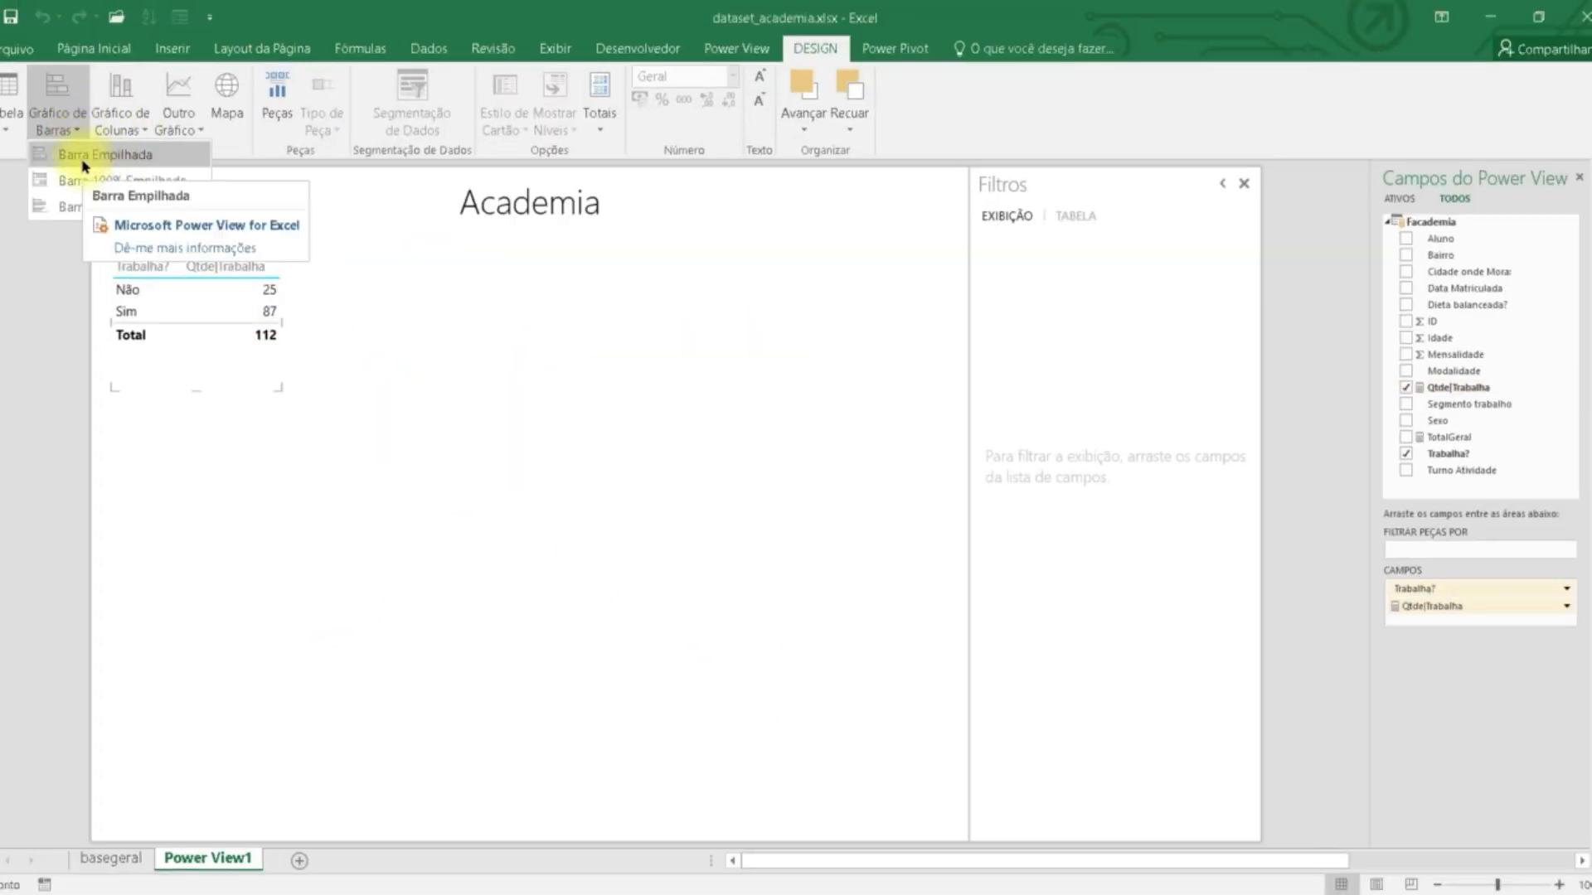
left_click(83, 156)
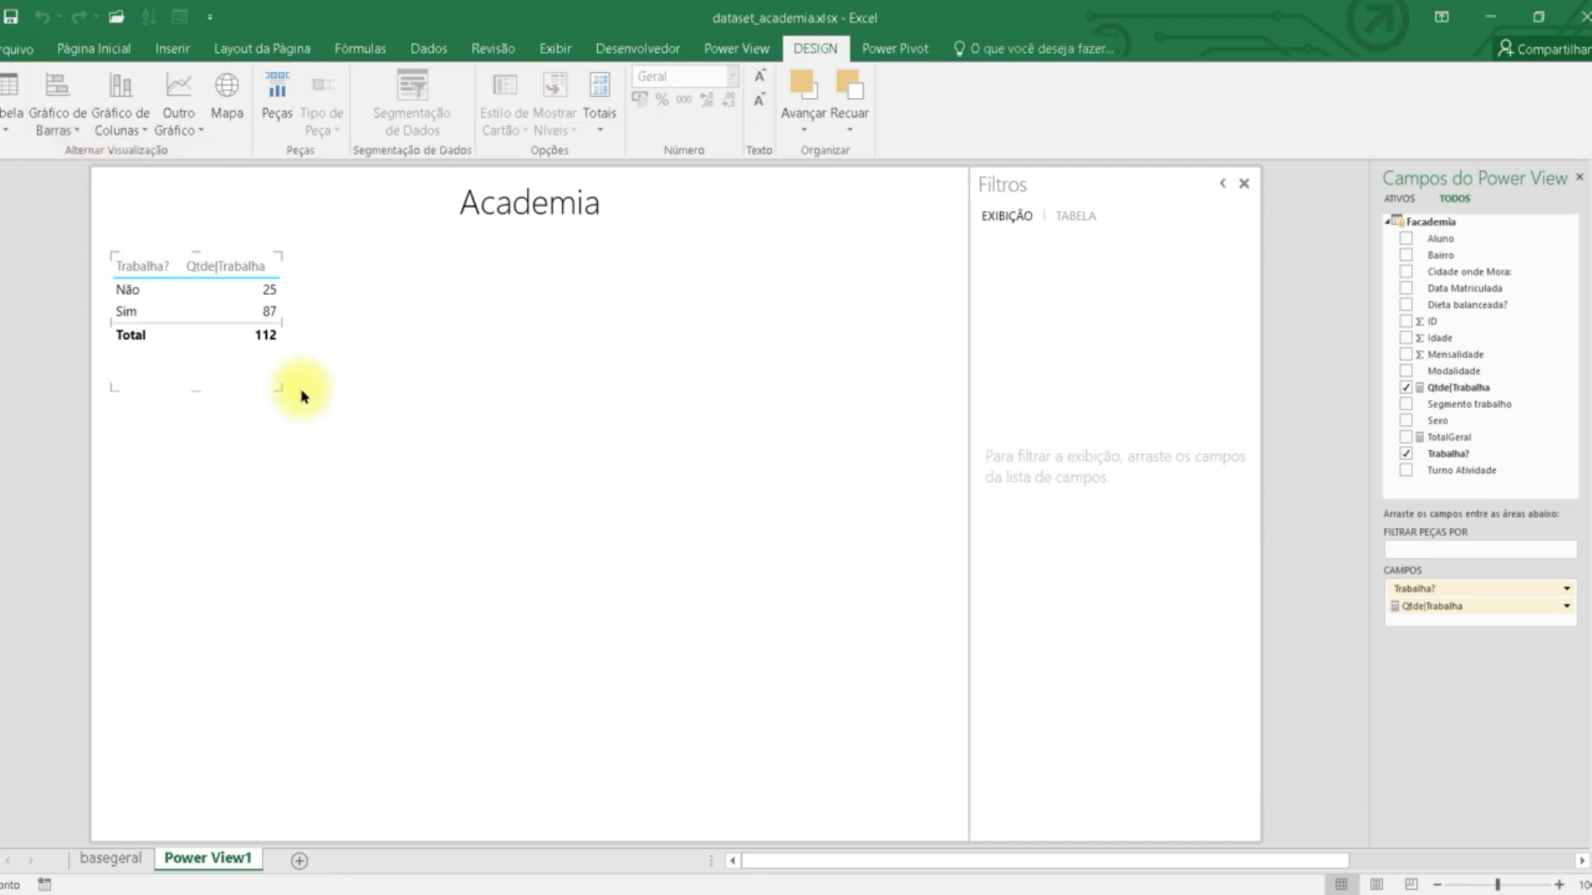
left_click_drag(283, 395, 482, 523)
mouse_move(237, 363)
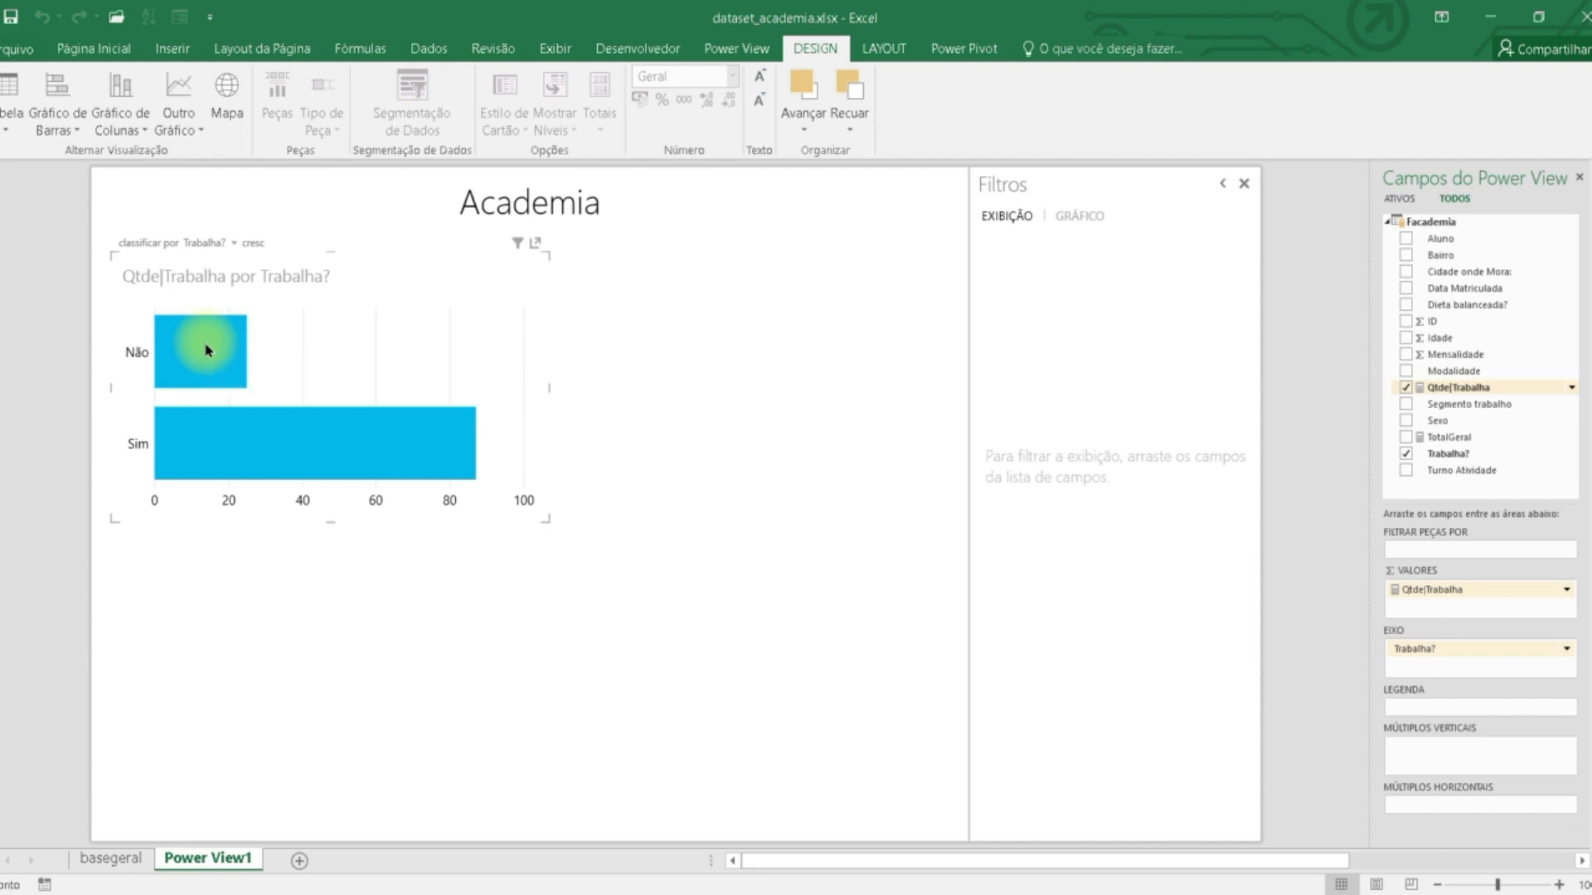
mouse_move(281, 456)
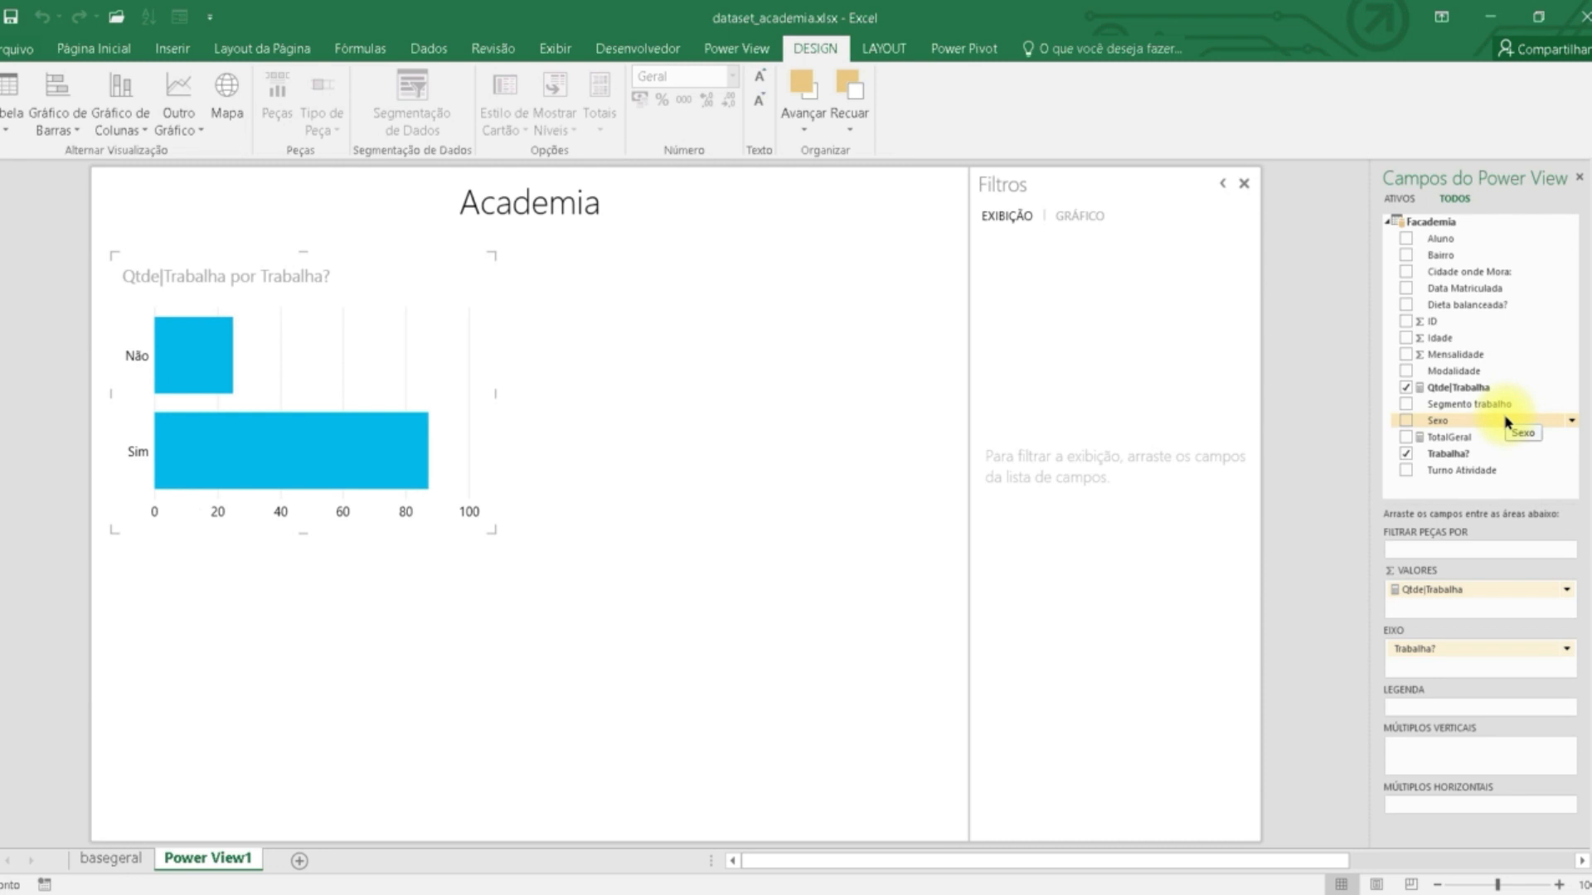
Build a second table with Turno Atividade and TotalGeral beside the bar chart
left_click_drag(1480, 475, 565, 269)
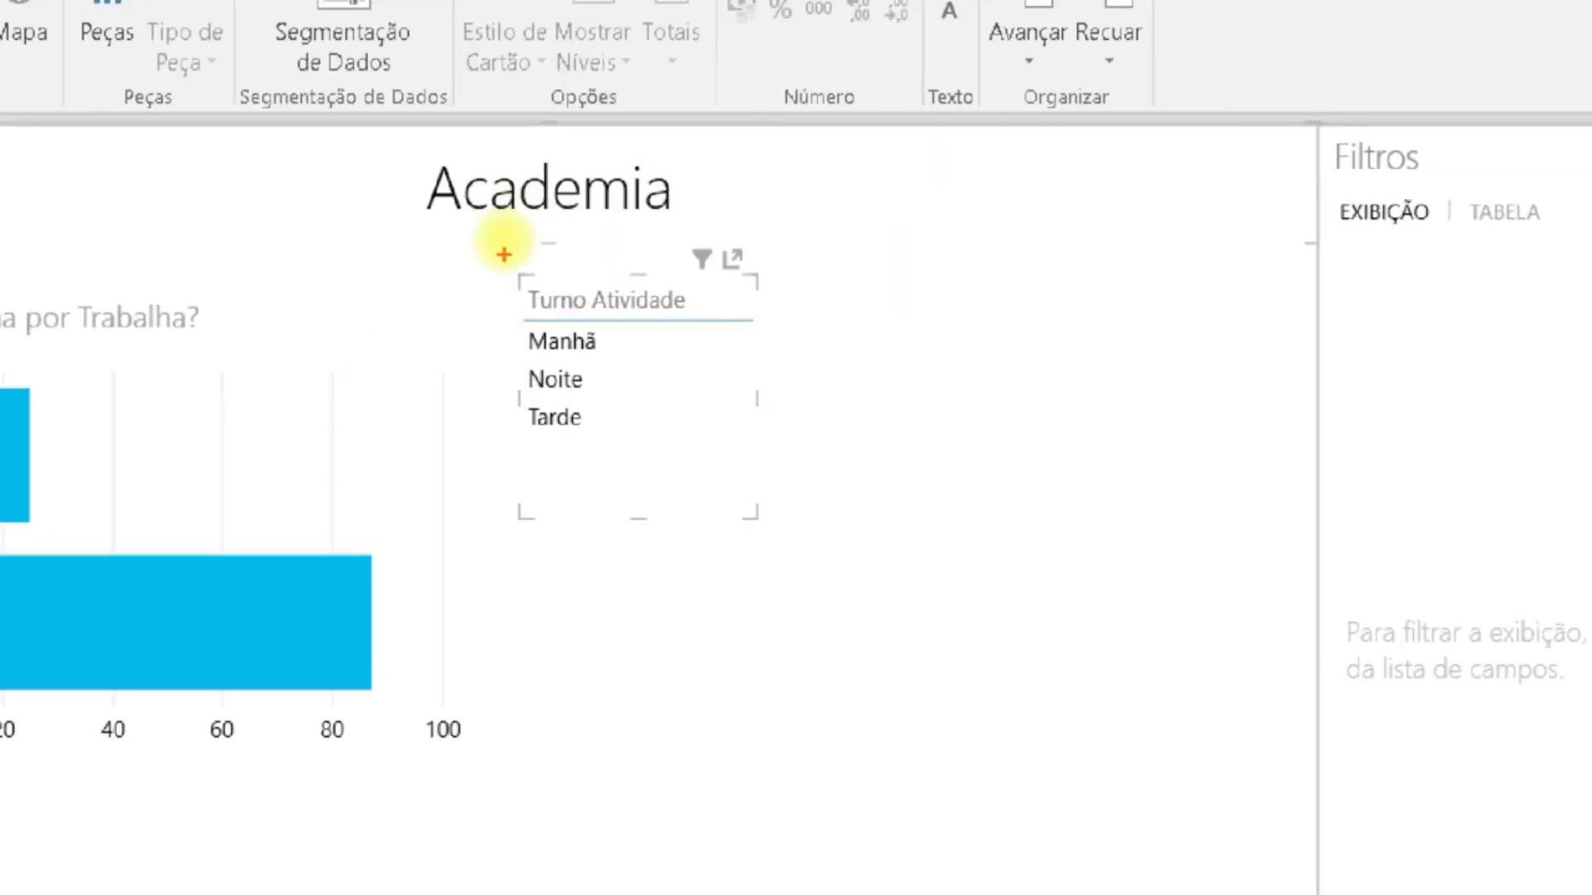
left_click(502, 228)
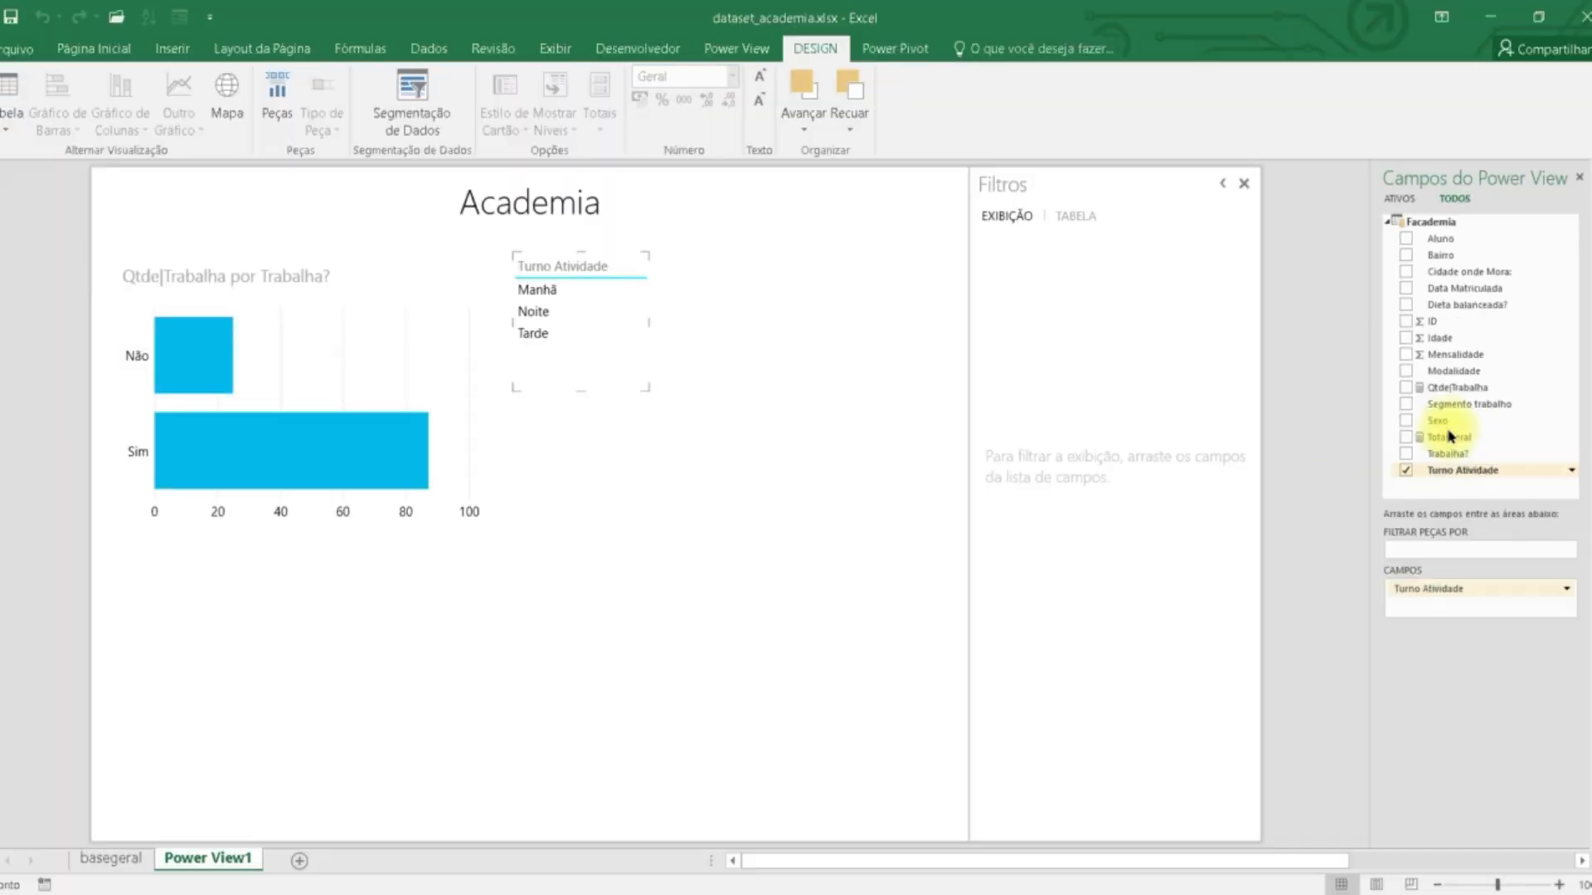
left_click_drag(1449, 437, 595, 309)
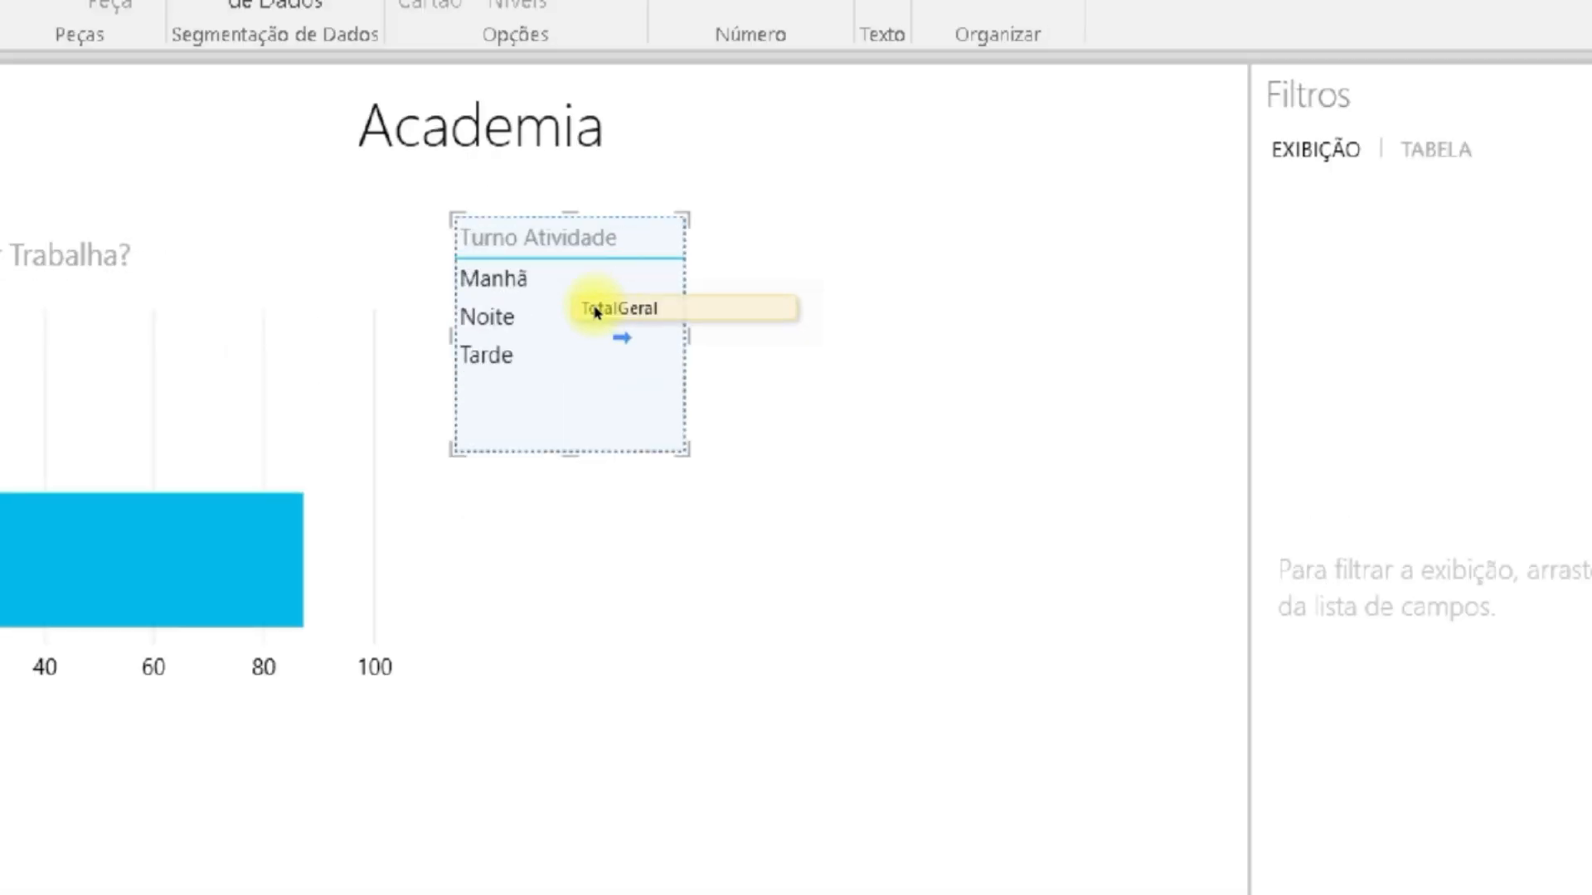
mouse_move(423, 191)
left_mouse_down()
mouse_move(435, 255)
mouse_move(814, 548)
mouse_move(875, 514)
left_mouse_up()
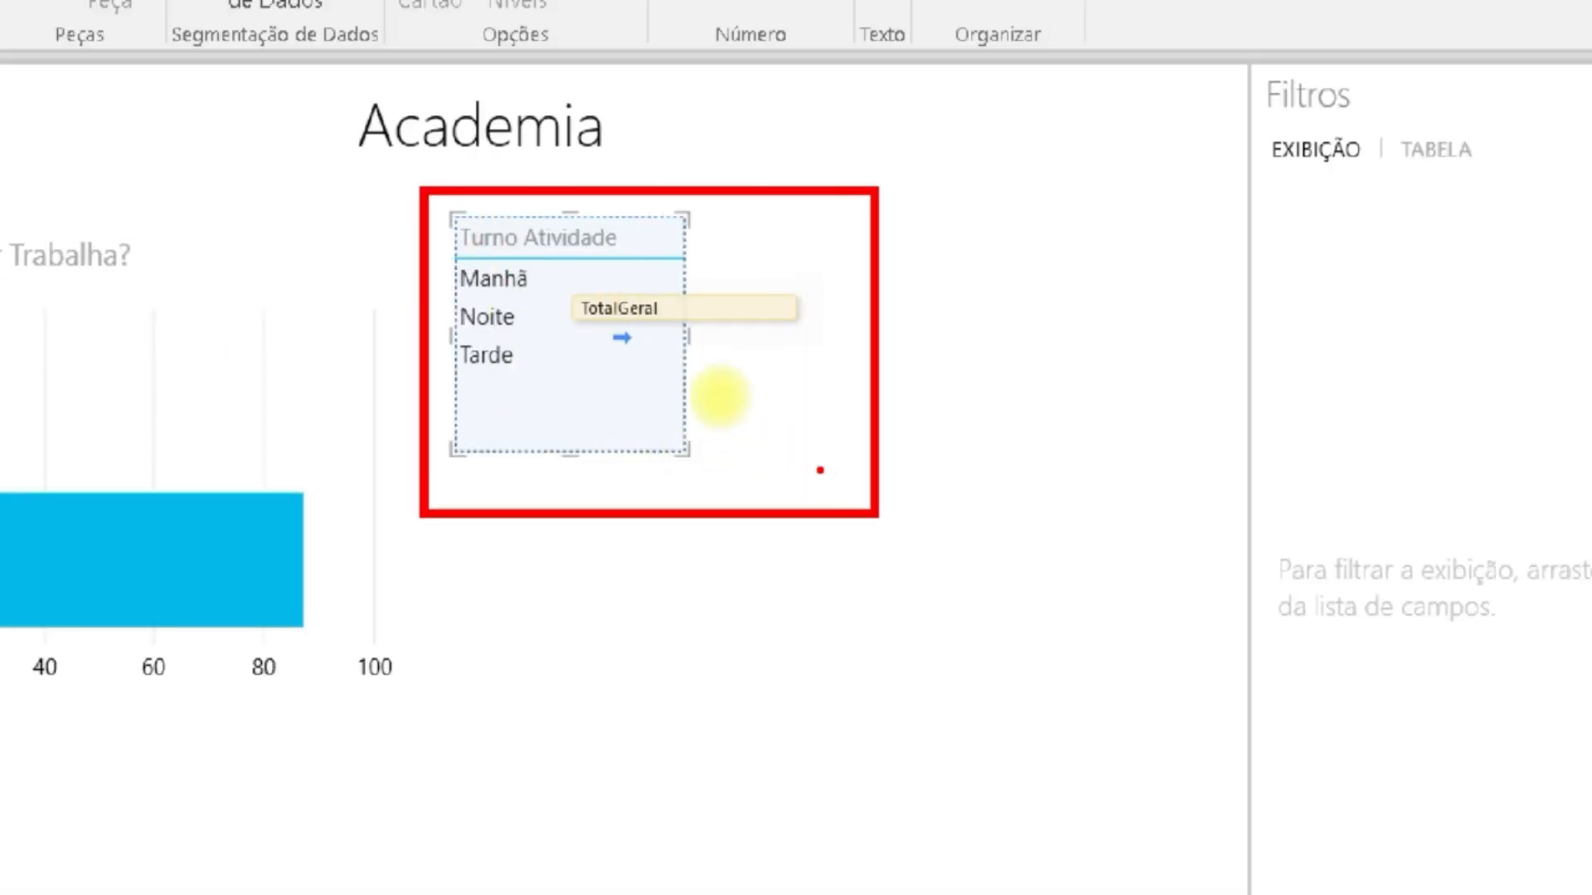
left_click_drag(645, 335, 812, 450)
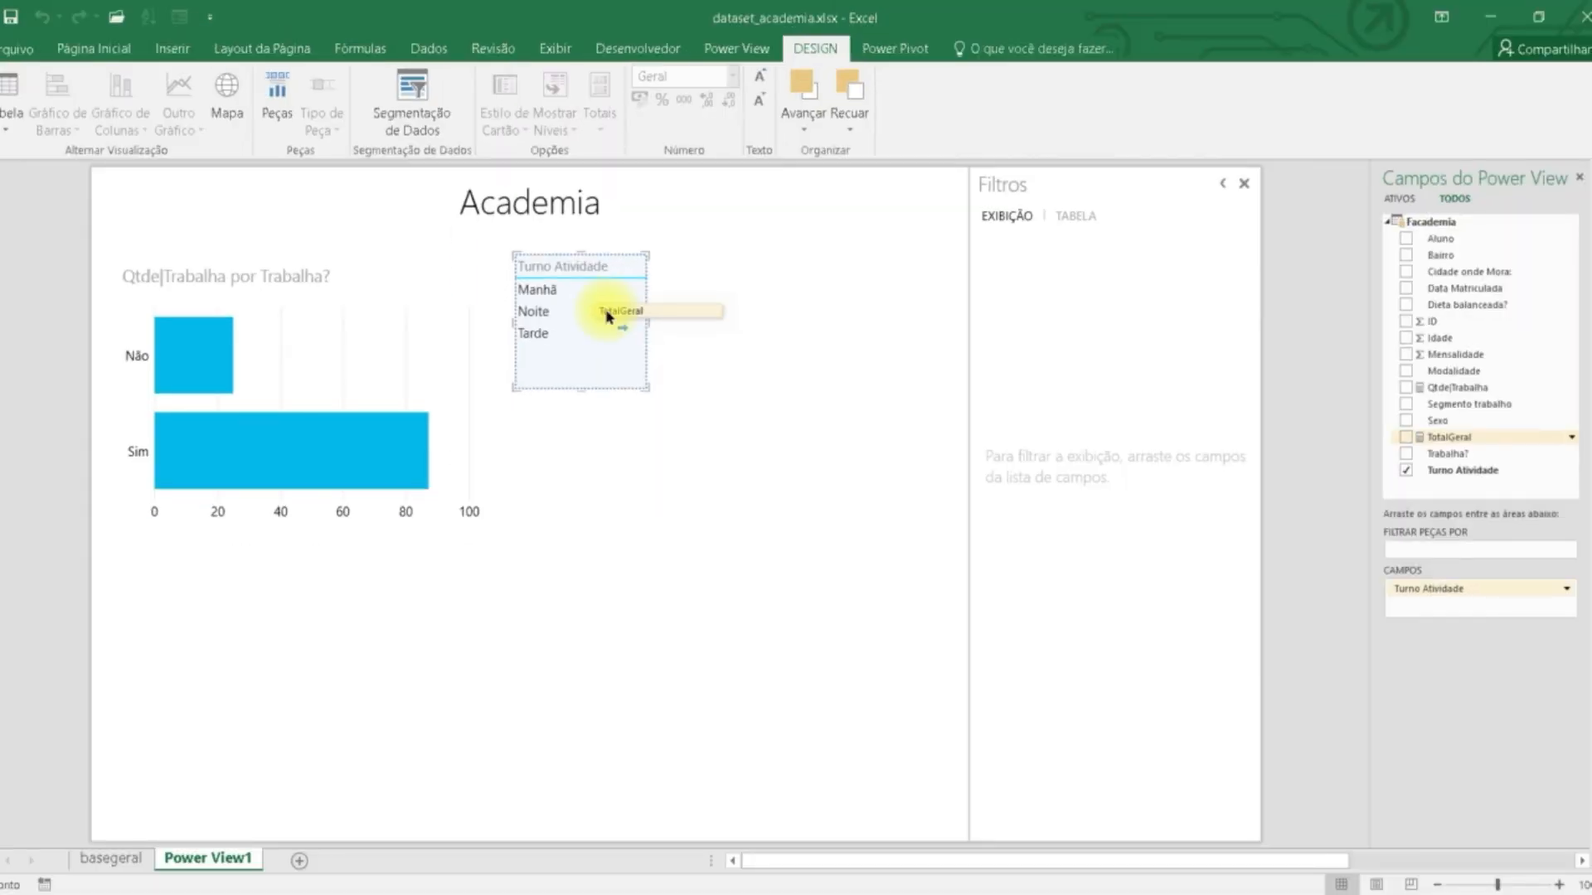
left_click_drag(606, 316, 613, 311)
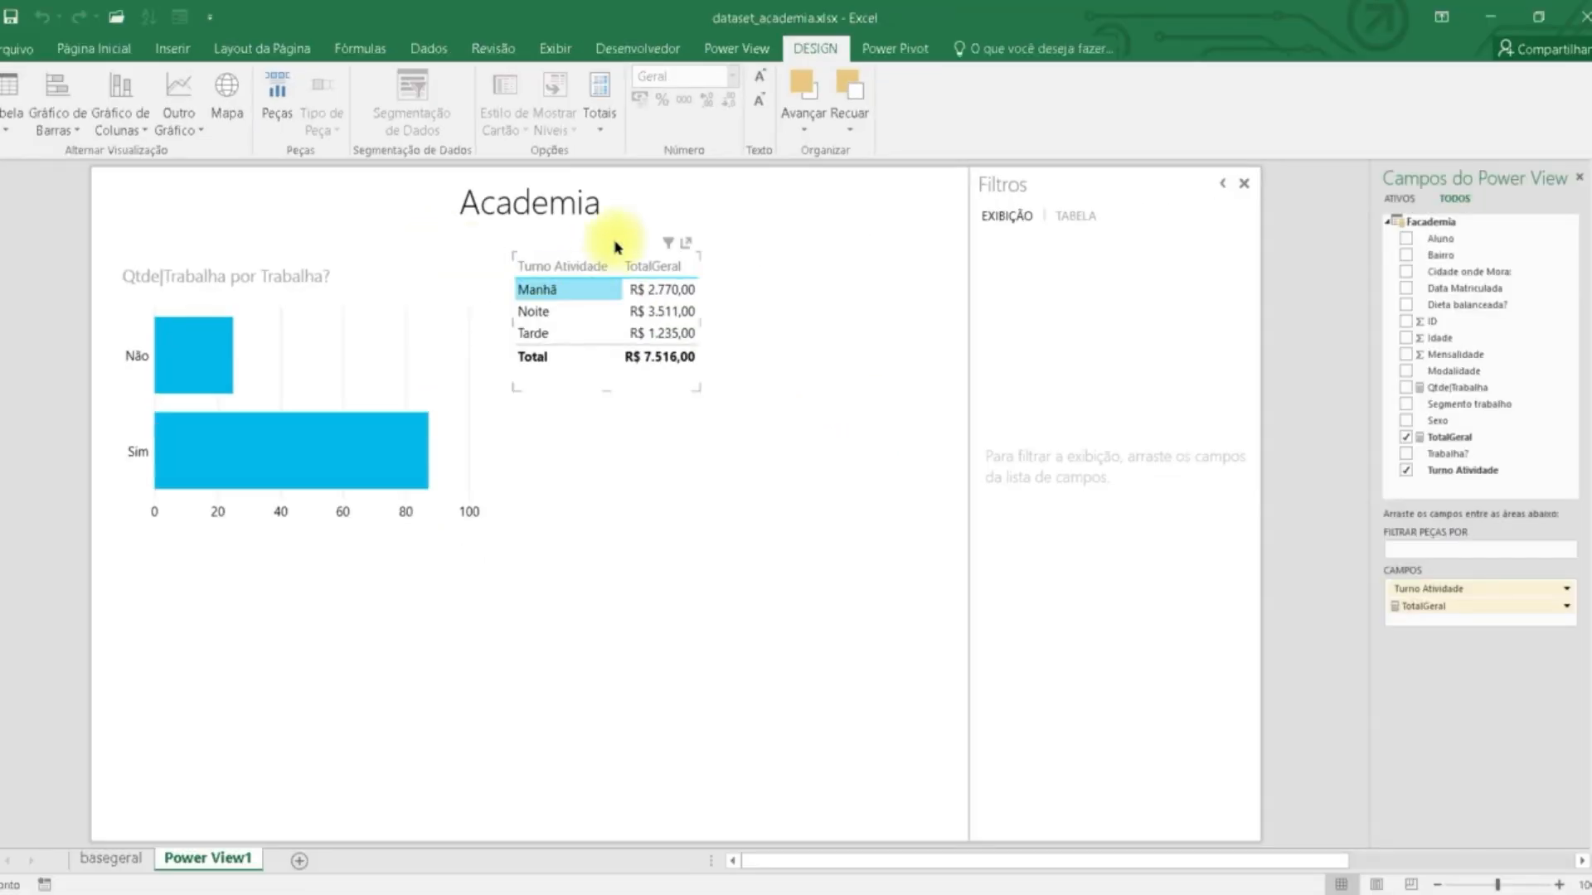
Convert the Turno Atividade table to a Coluna Clusterizada chart and enlarge it across the free space beside the bar chart
left_click(145, 131)
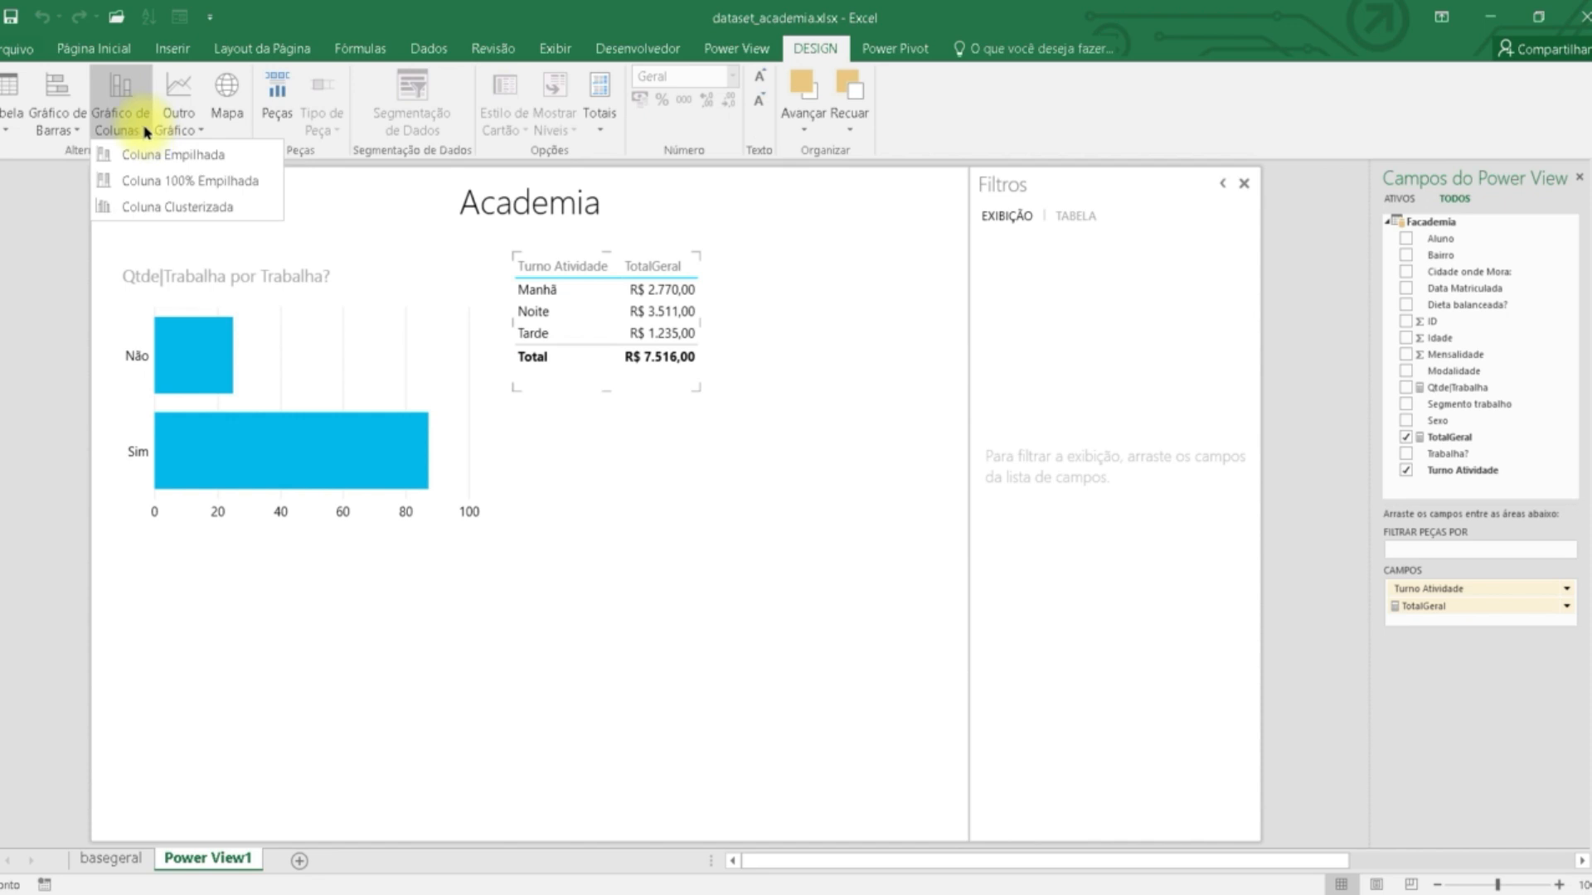
left_click(151, 207)
left_click_drag(868, 472, 947, 522)
mouse_move(615, 427)
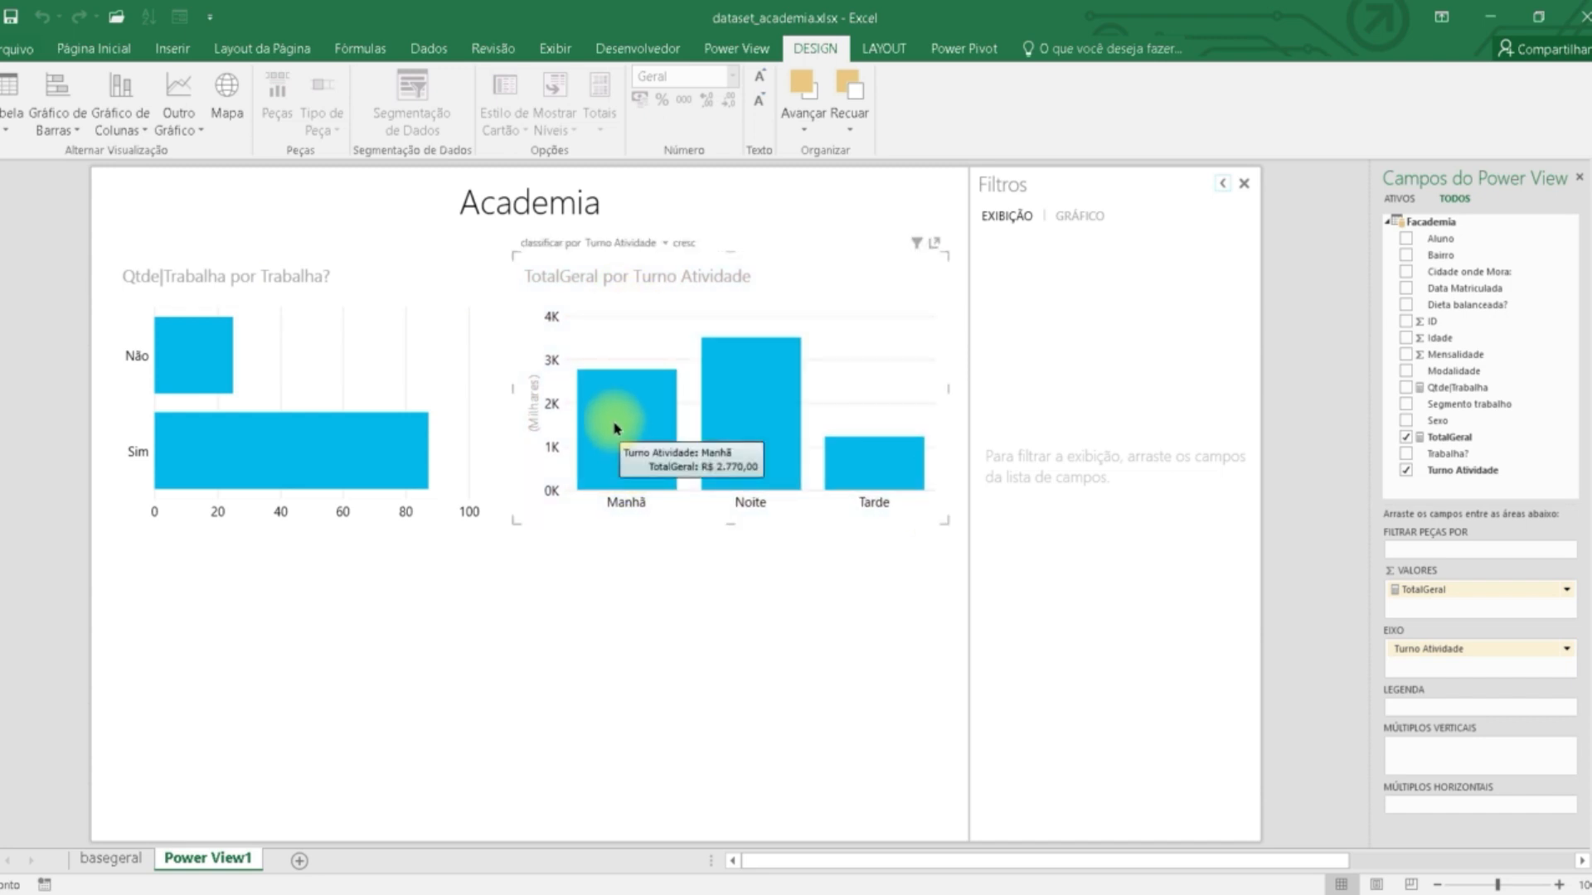
left_click(701, 545)
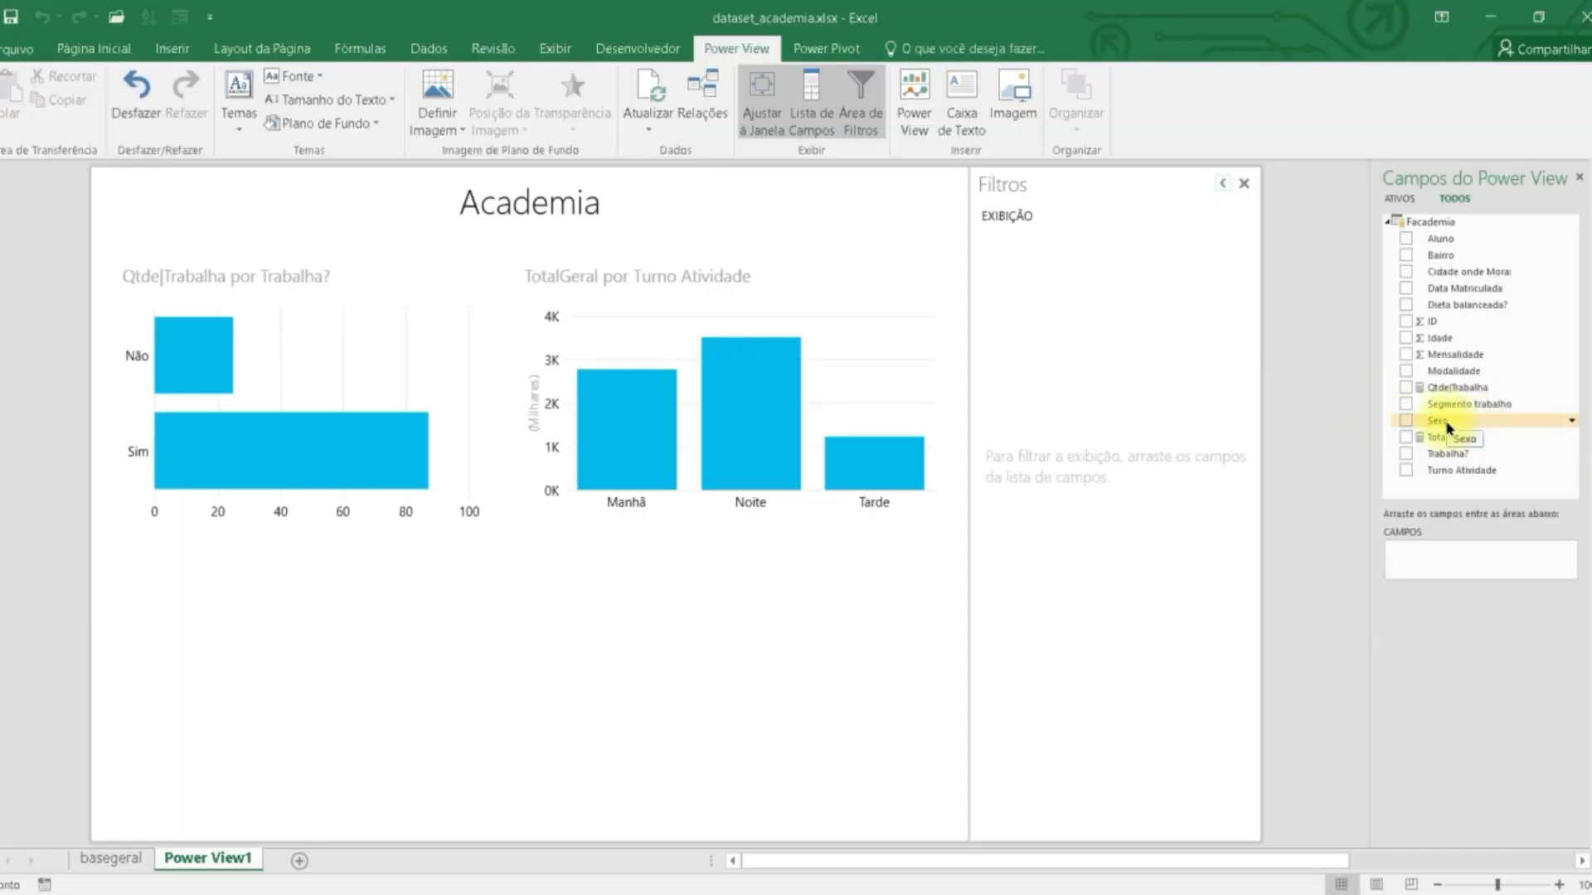
Build a table of Sexo with a second Sexo field summarized as Contagem (Não em Branco)
left_click_drag(1450, 428, 234, 674)
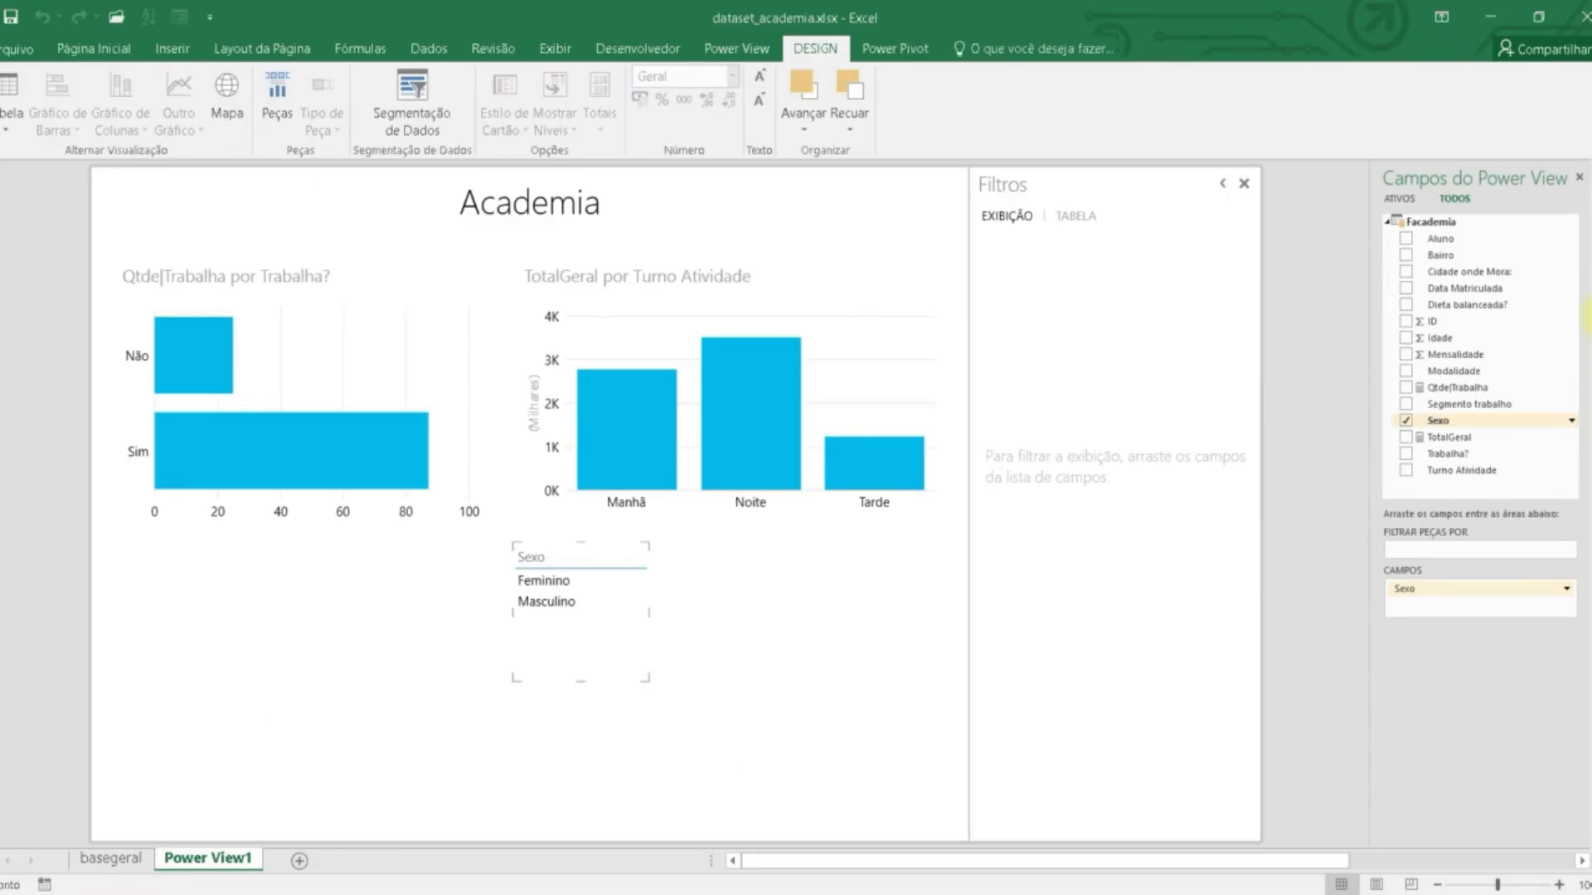
left_click_drag(1438, 420, 1430, 603)
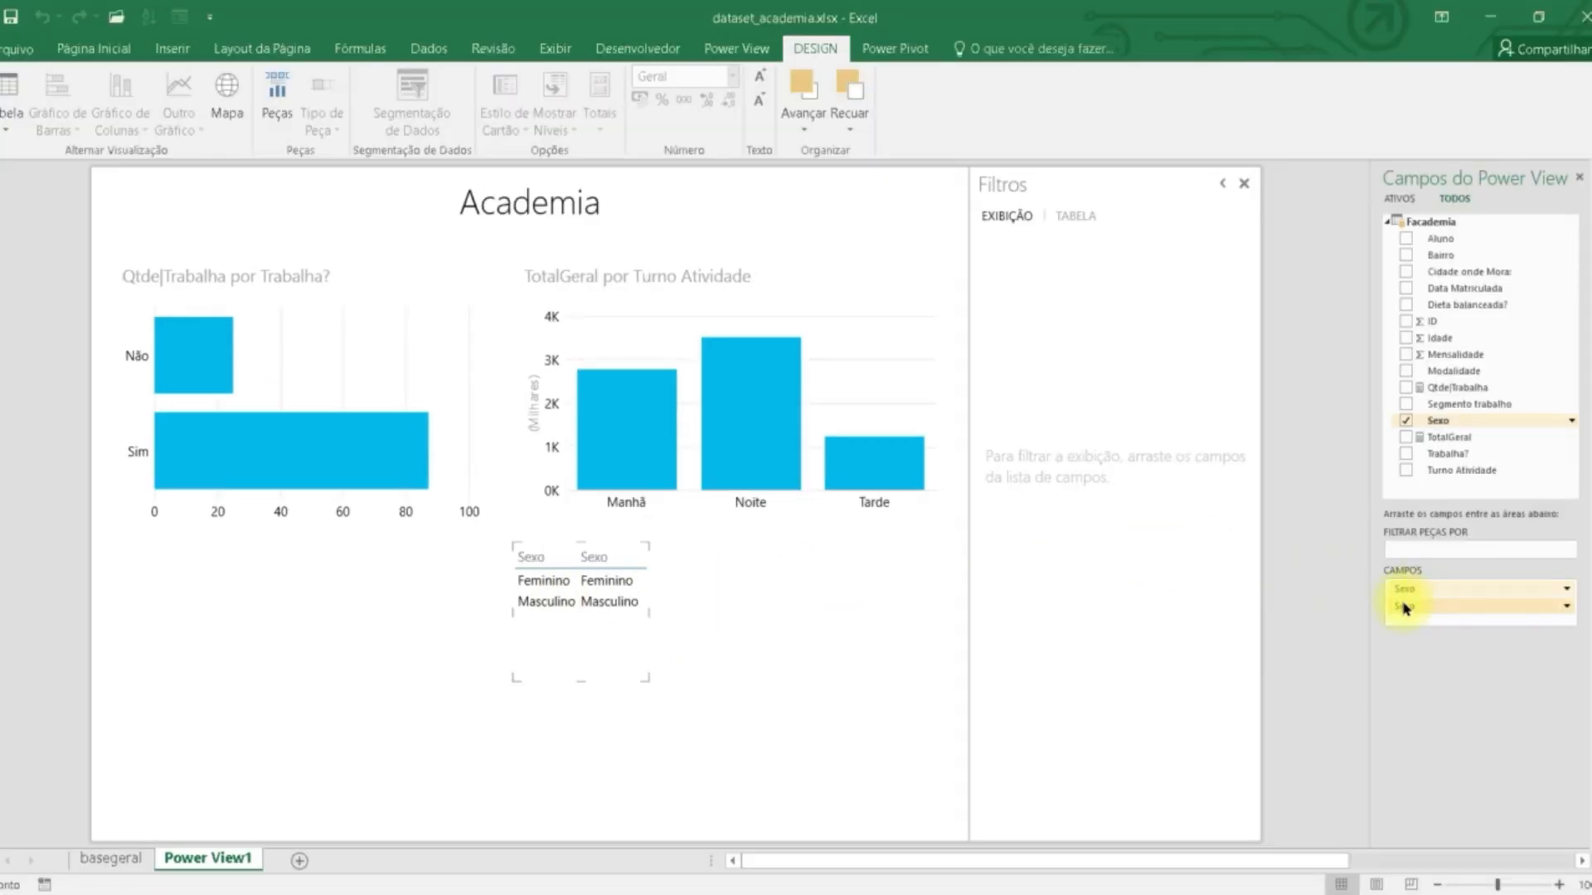
left_click(1567, 607)
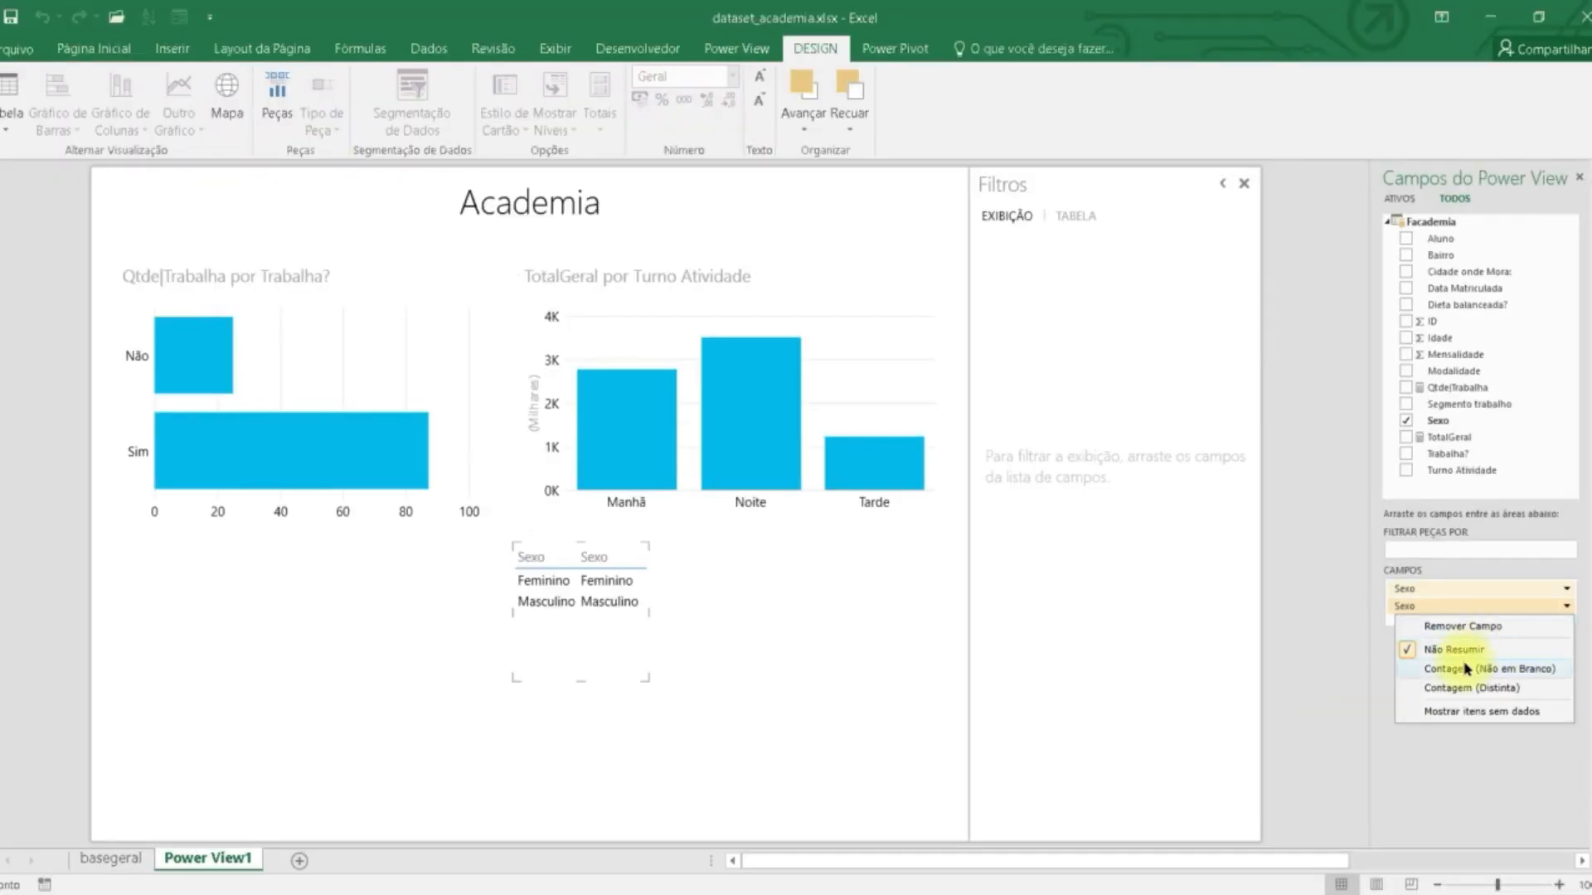
left_click(1349, 718)
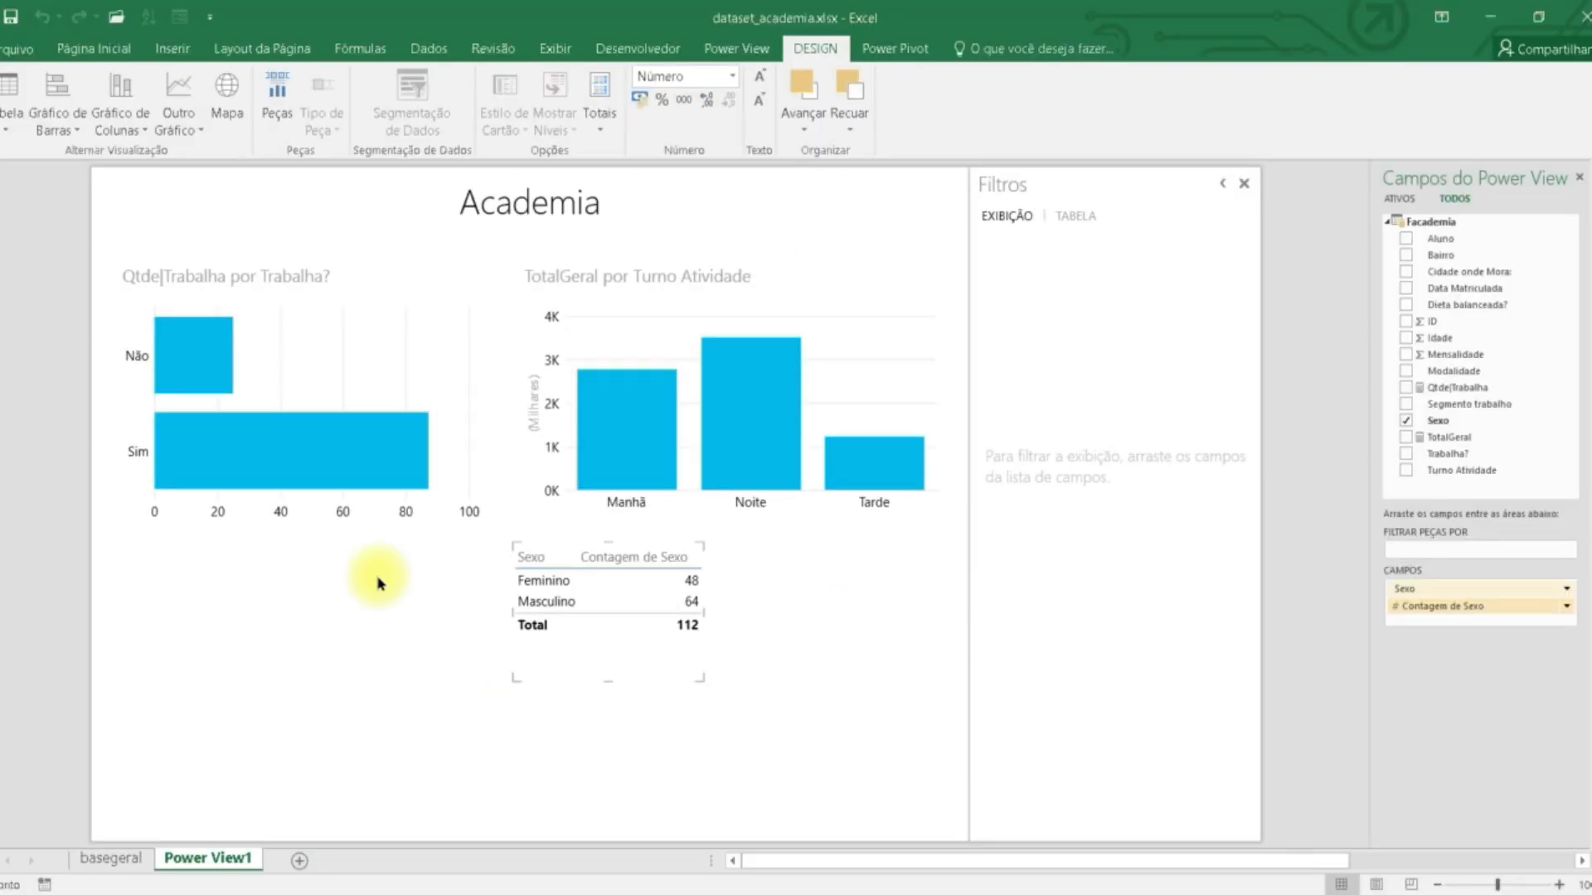
Convert the Sexo table to a pie chart, enlarge it, and move it beneath the Qtde|Trabalha bar chart
left_click(198, 131)
left_click(207, 208)
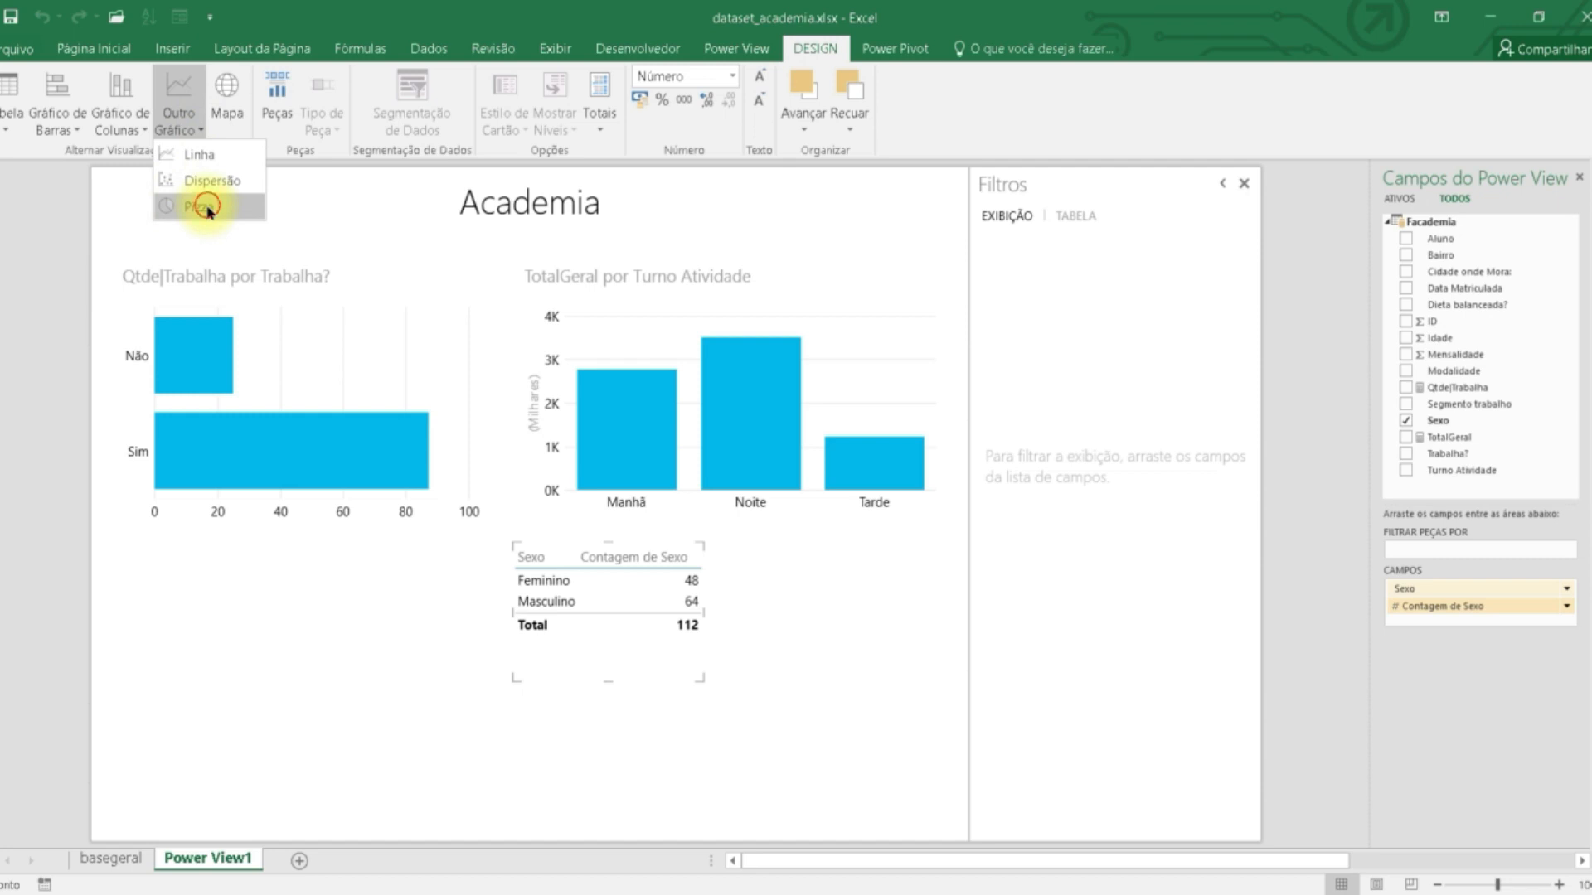
left_click_drag(701, 678, 928, 759)
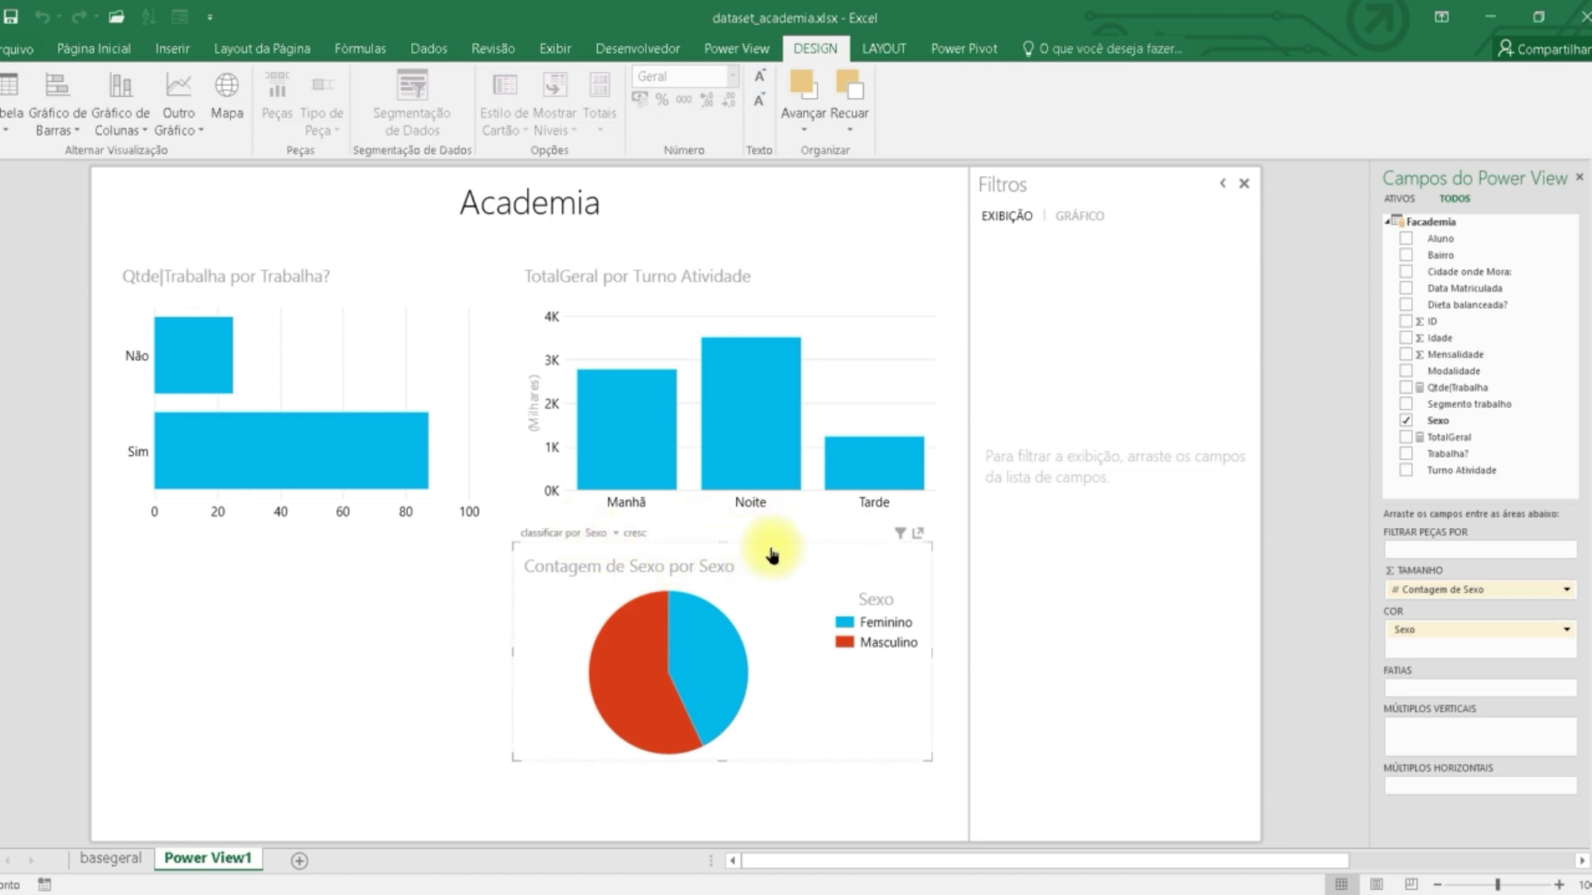
left_click_drag(771, 556, 385, 578)
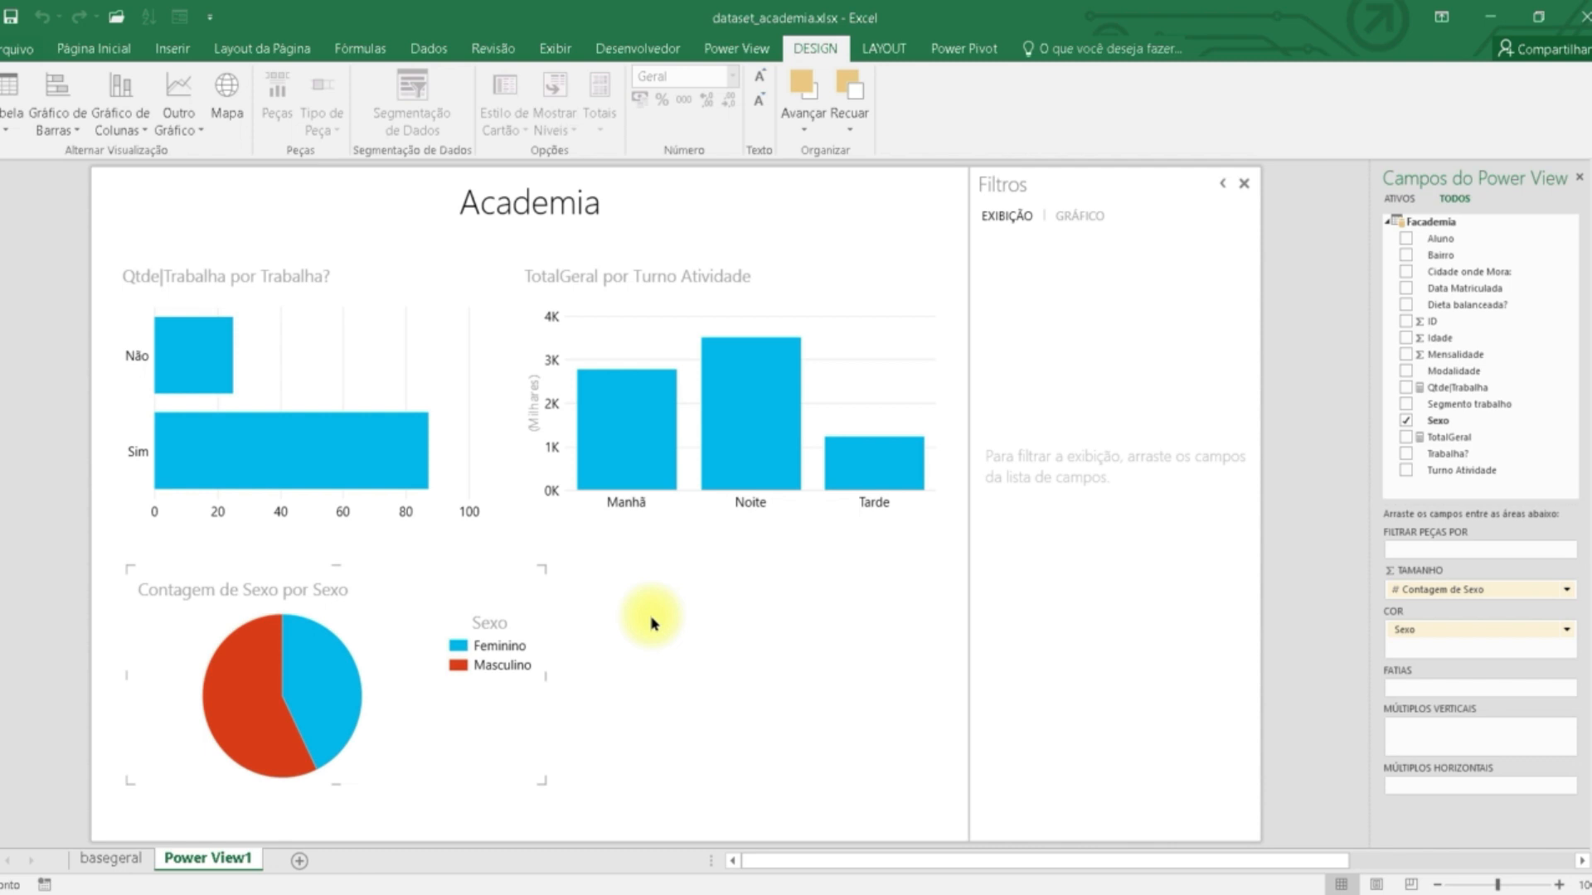
Cross-highlight the report's charts by the Manhã column of the TotalGeral por Turno Atividade chart
mouse_move(629, 408)
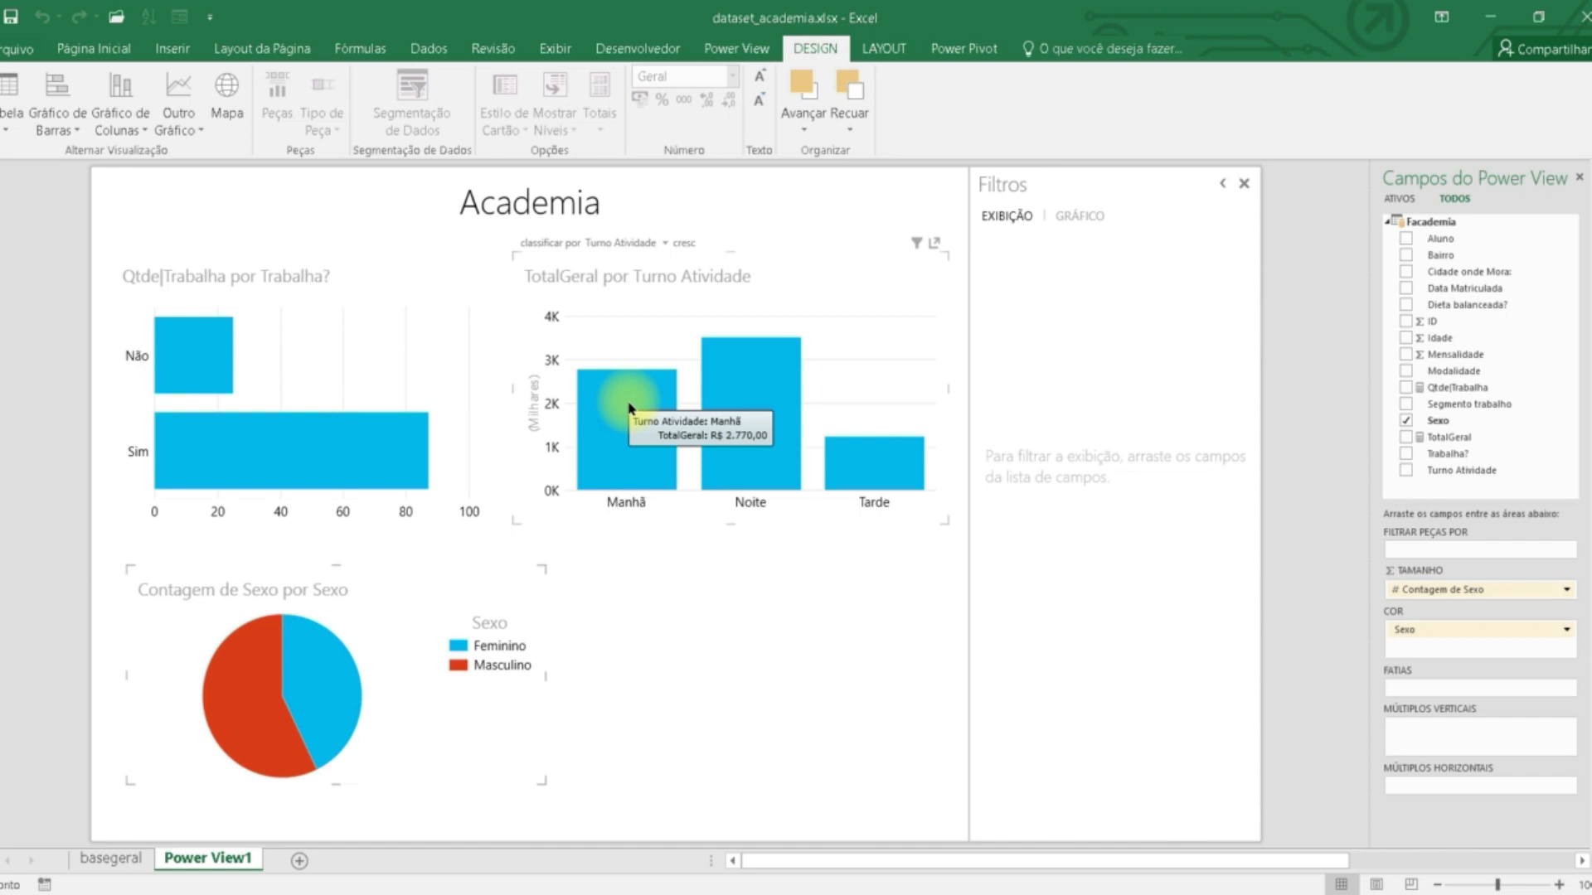
left_click(629, 408)
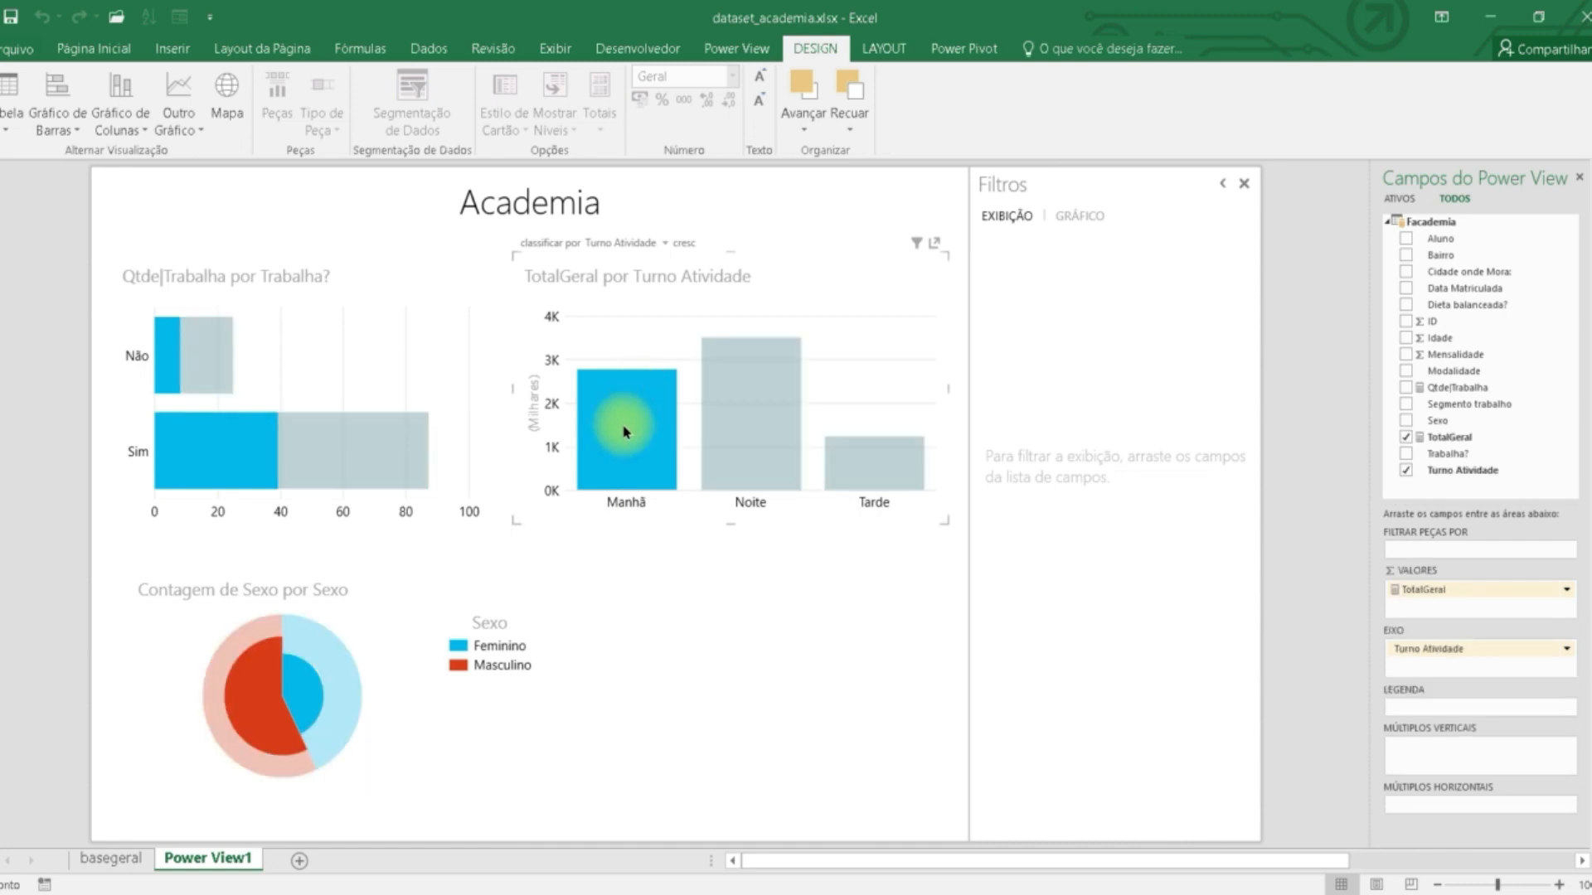
mouse_move(114, 552)
left_mouse_down()
mouse_move(160, 655)
mouse_move(607, 795)
left_mouse_up()
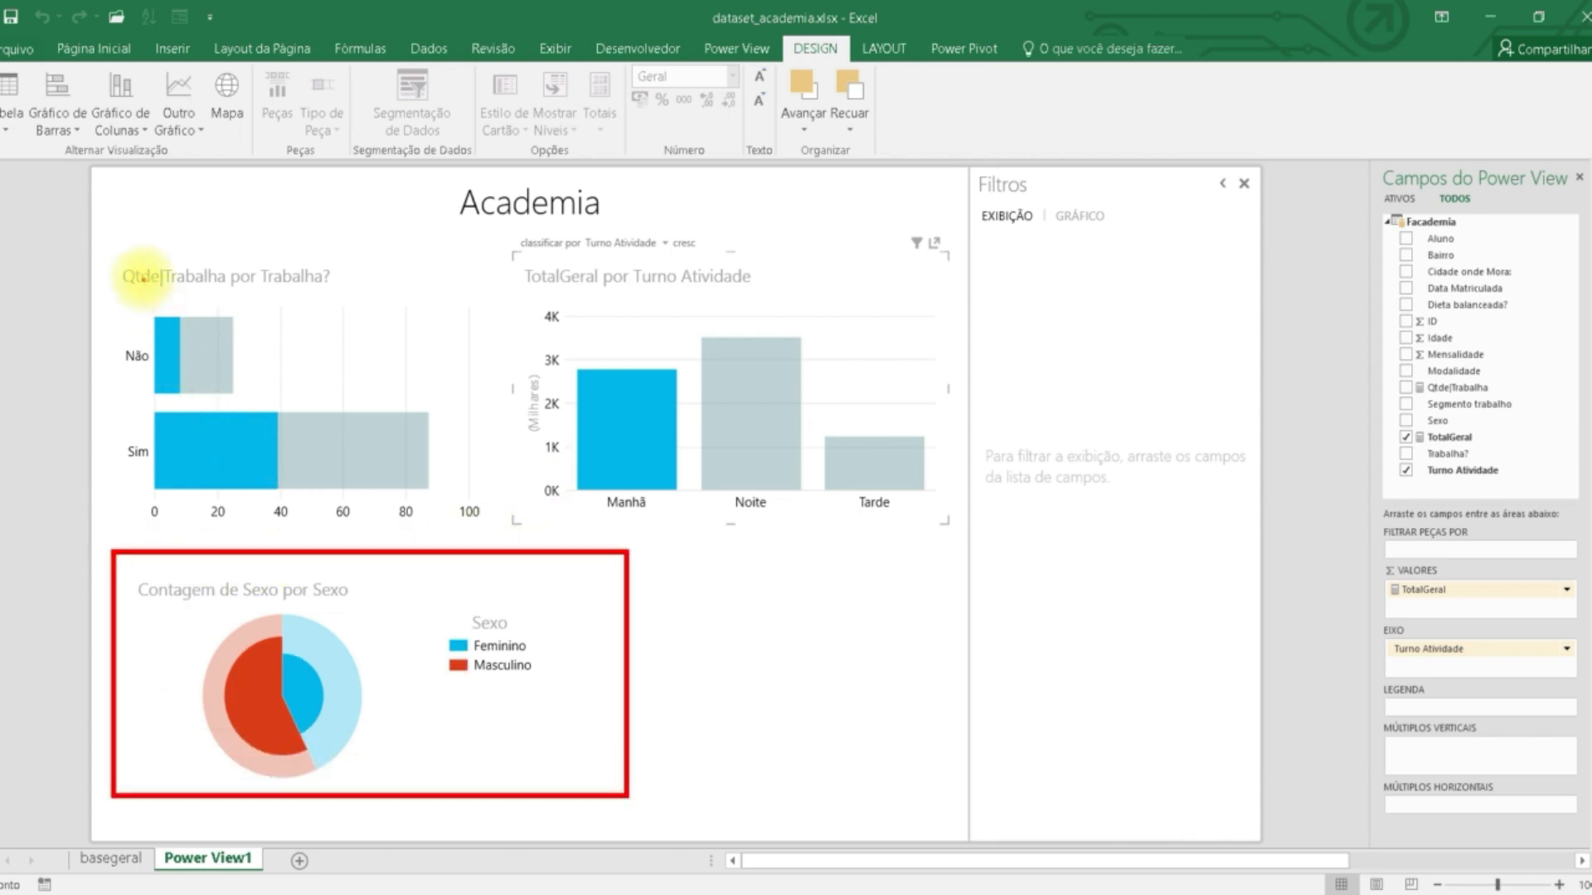
mouse_move(104, 246)
left_mouse_down()
mouse_move(327, 507)
mouse_move(453, 512)
mouse_move(473, 537)
left_mouse_up()
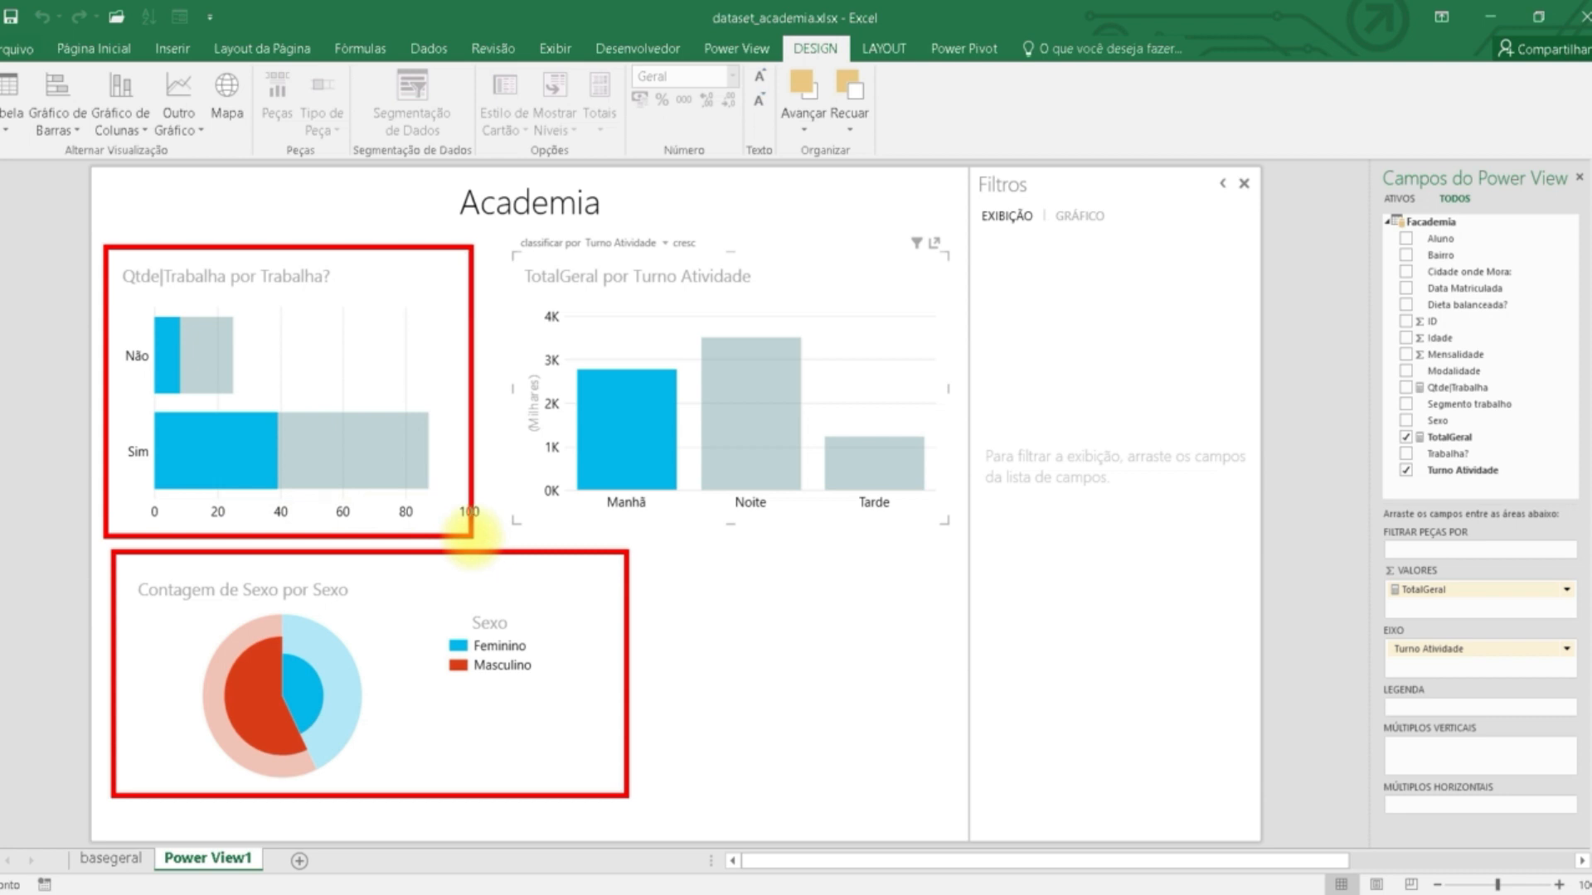
key("Escape")
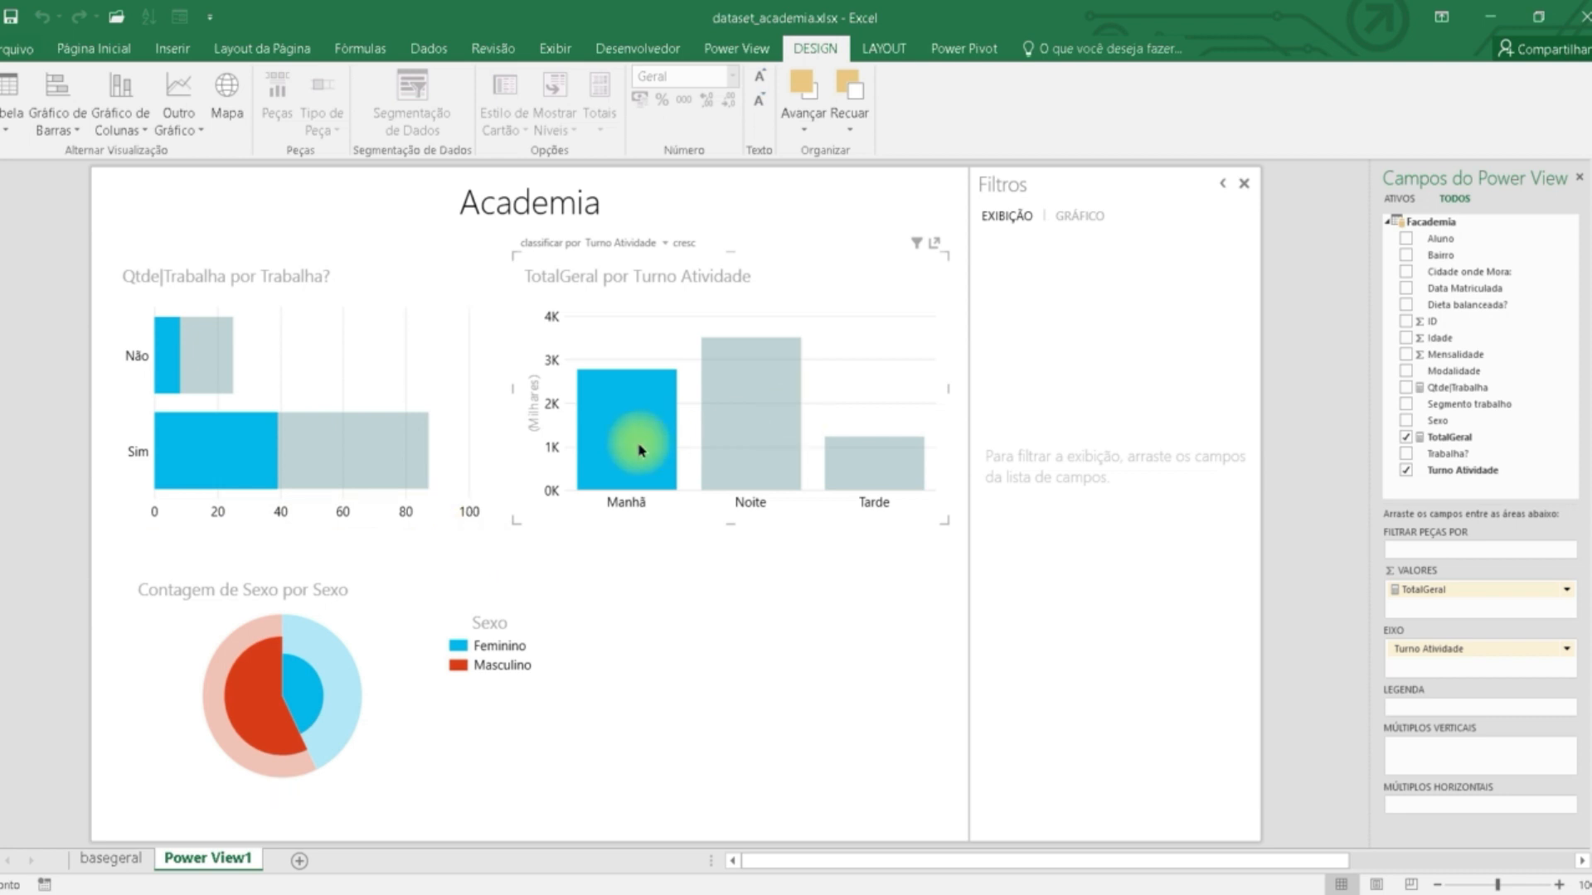
mouse_move(639, 446)
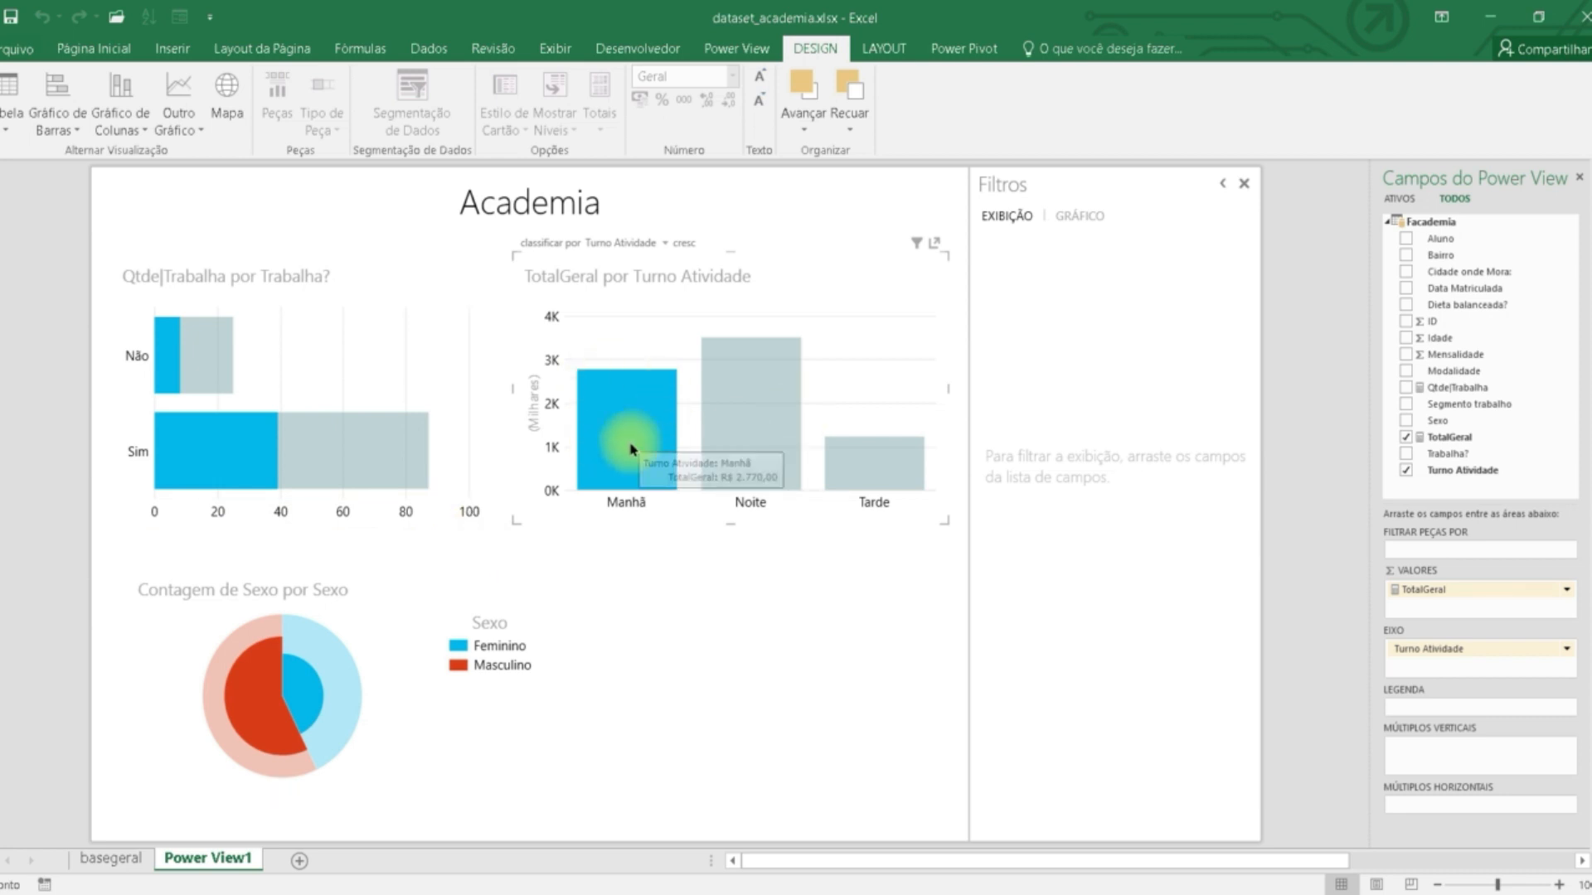
Examine the highlighted Manhã portions of the Sexo pie chart and of the Sim and Não bars
mouse_move(308, 701)
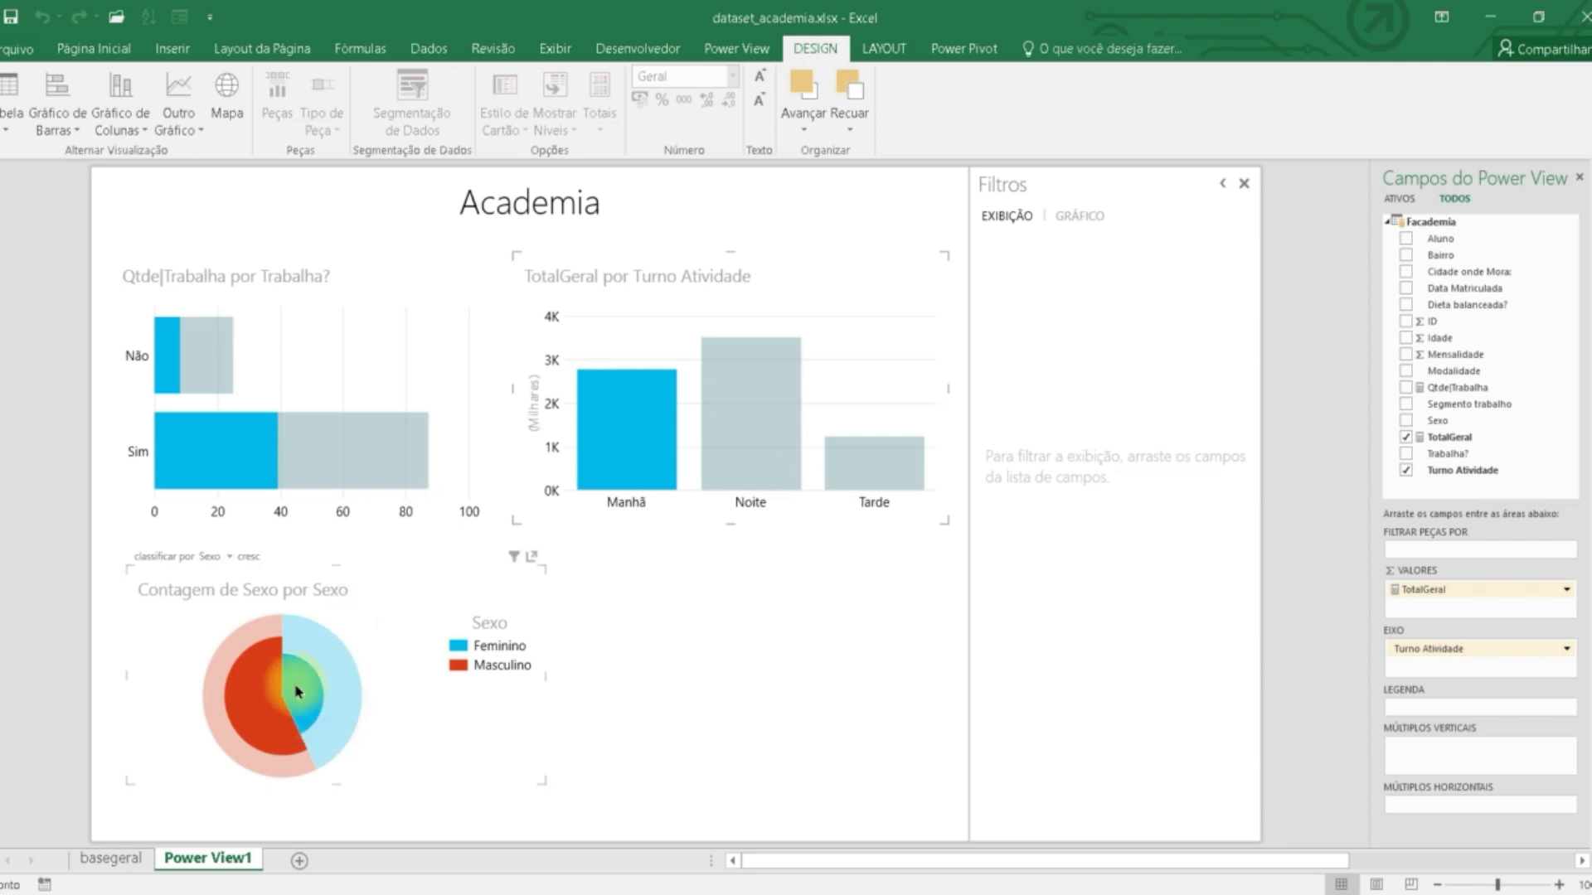
mouse_move(244, 703)
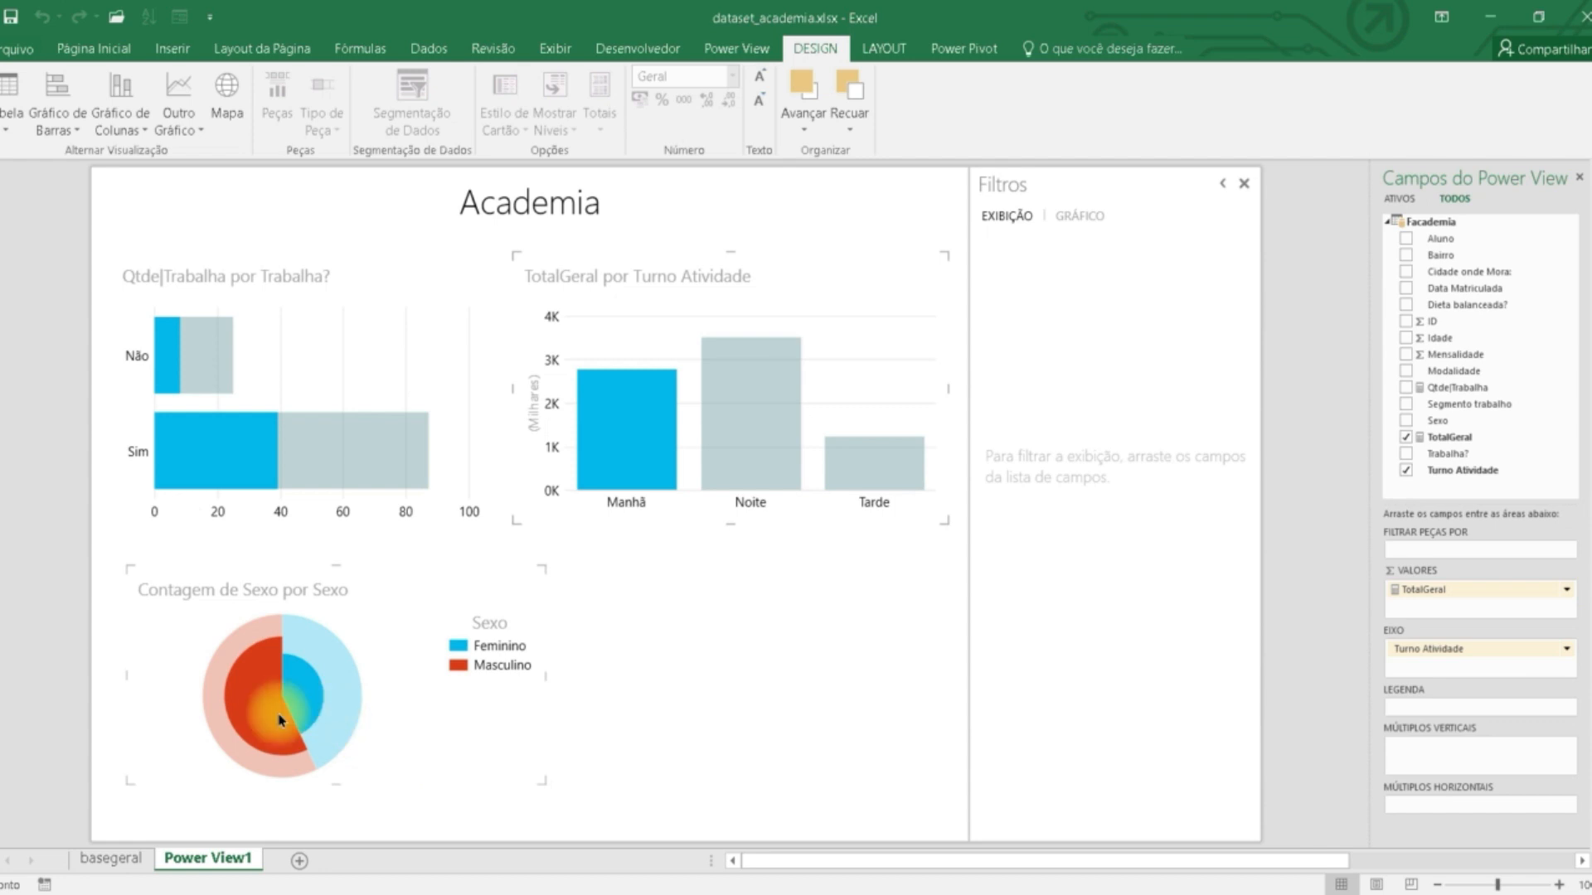
mouse_move(285, 733)
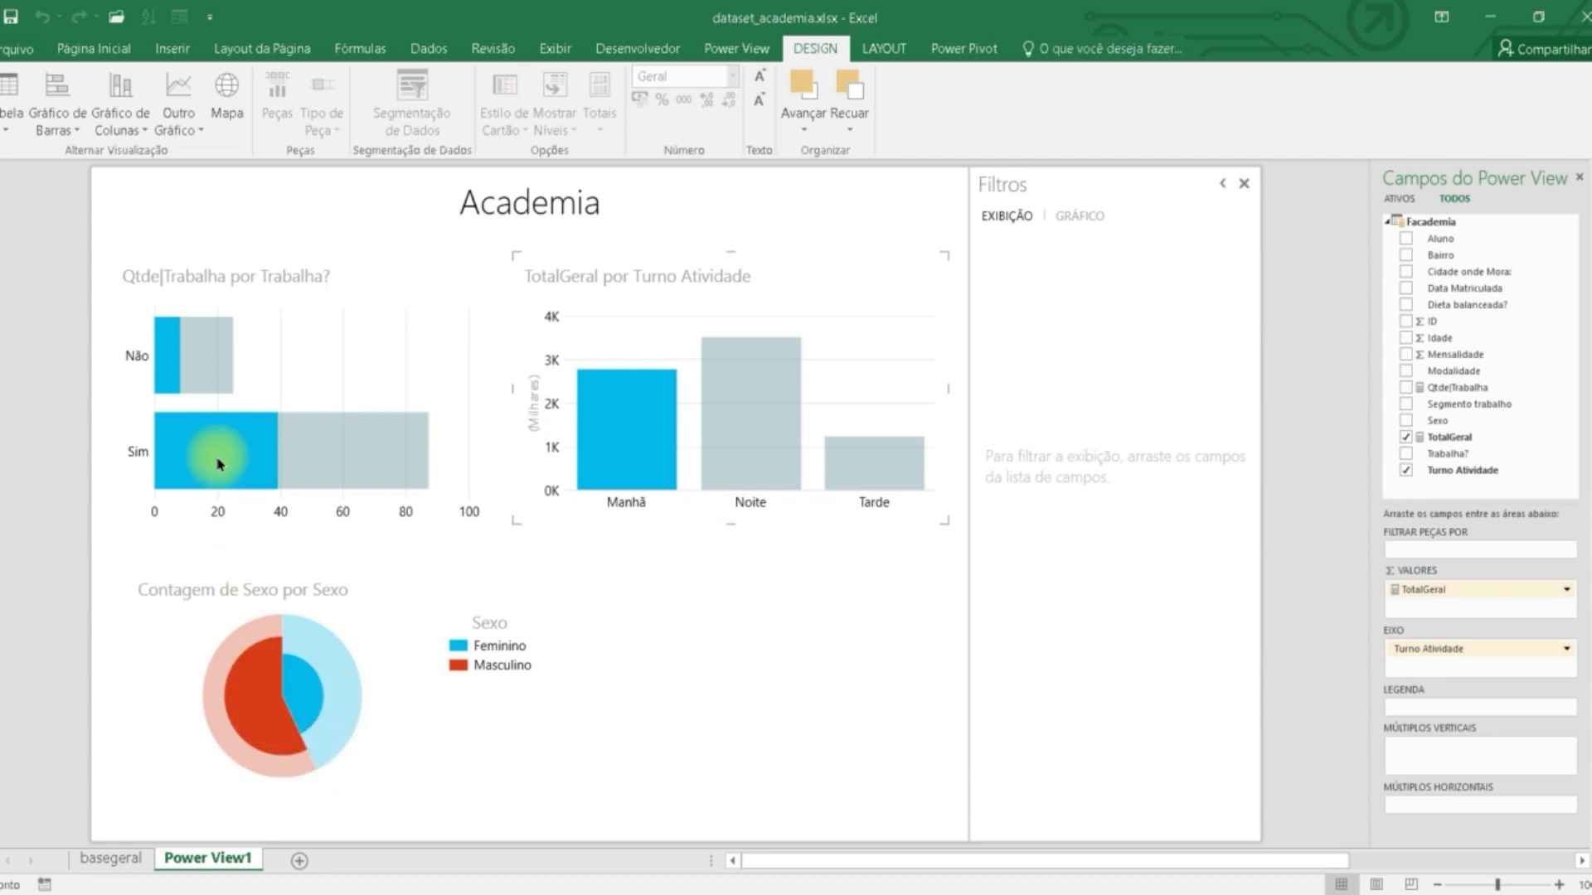
mouse_move(222, 450)
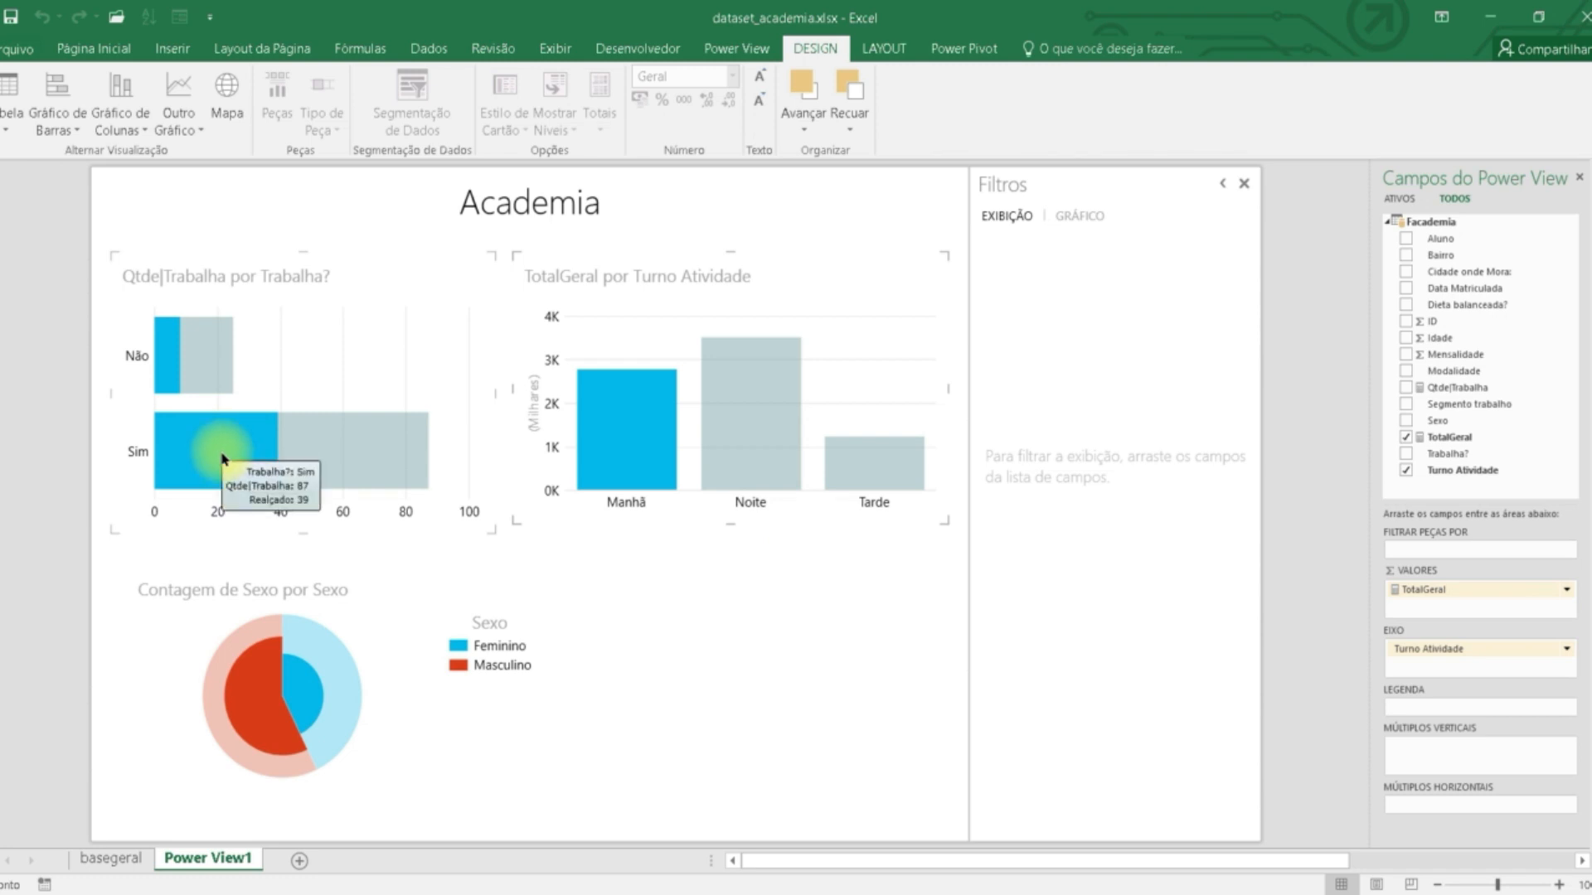
mouse_move(165, 340)
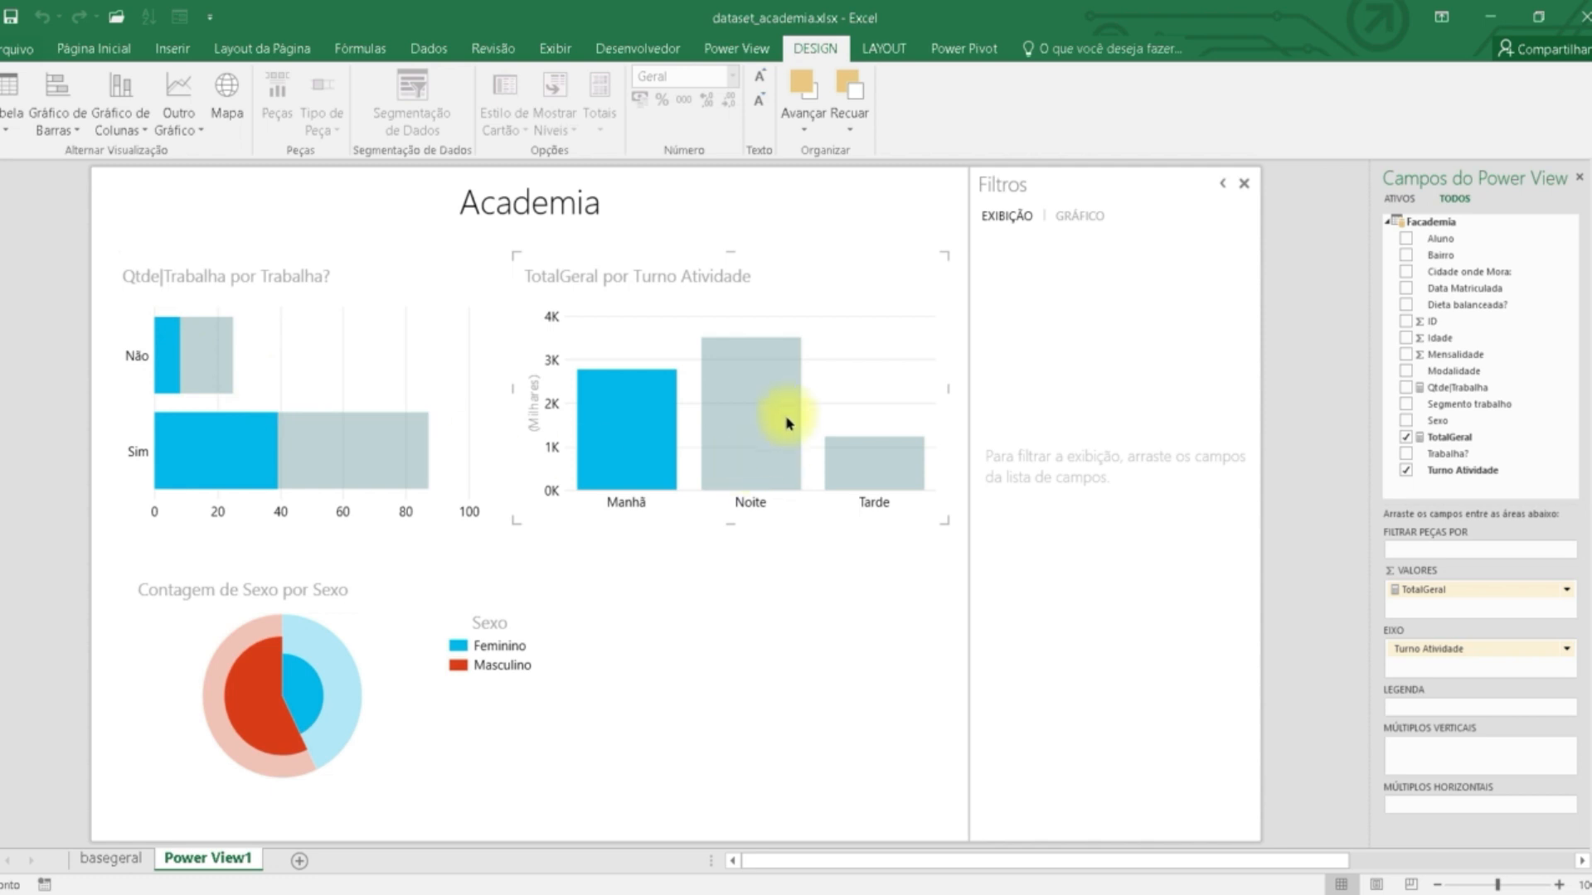
Cross-highlight the charts by the Noite column and by the Tarde column, examine the pie slices, and clear the highlighting
left_click(767, 404)
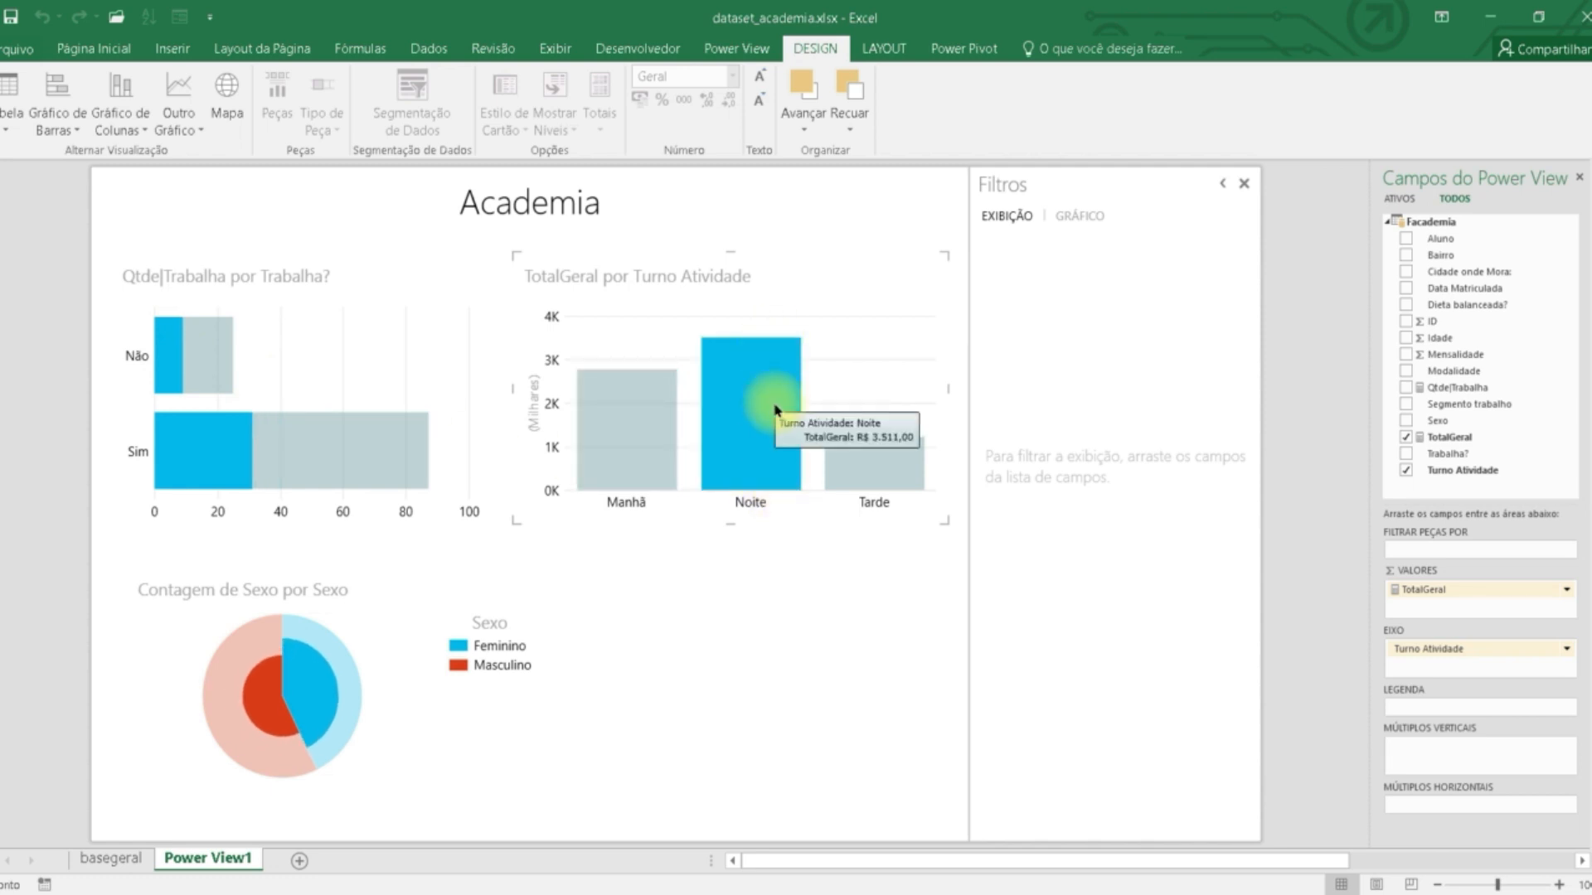
mouse_move(274, 687)
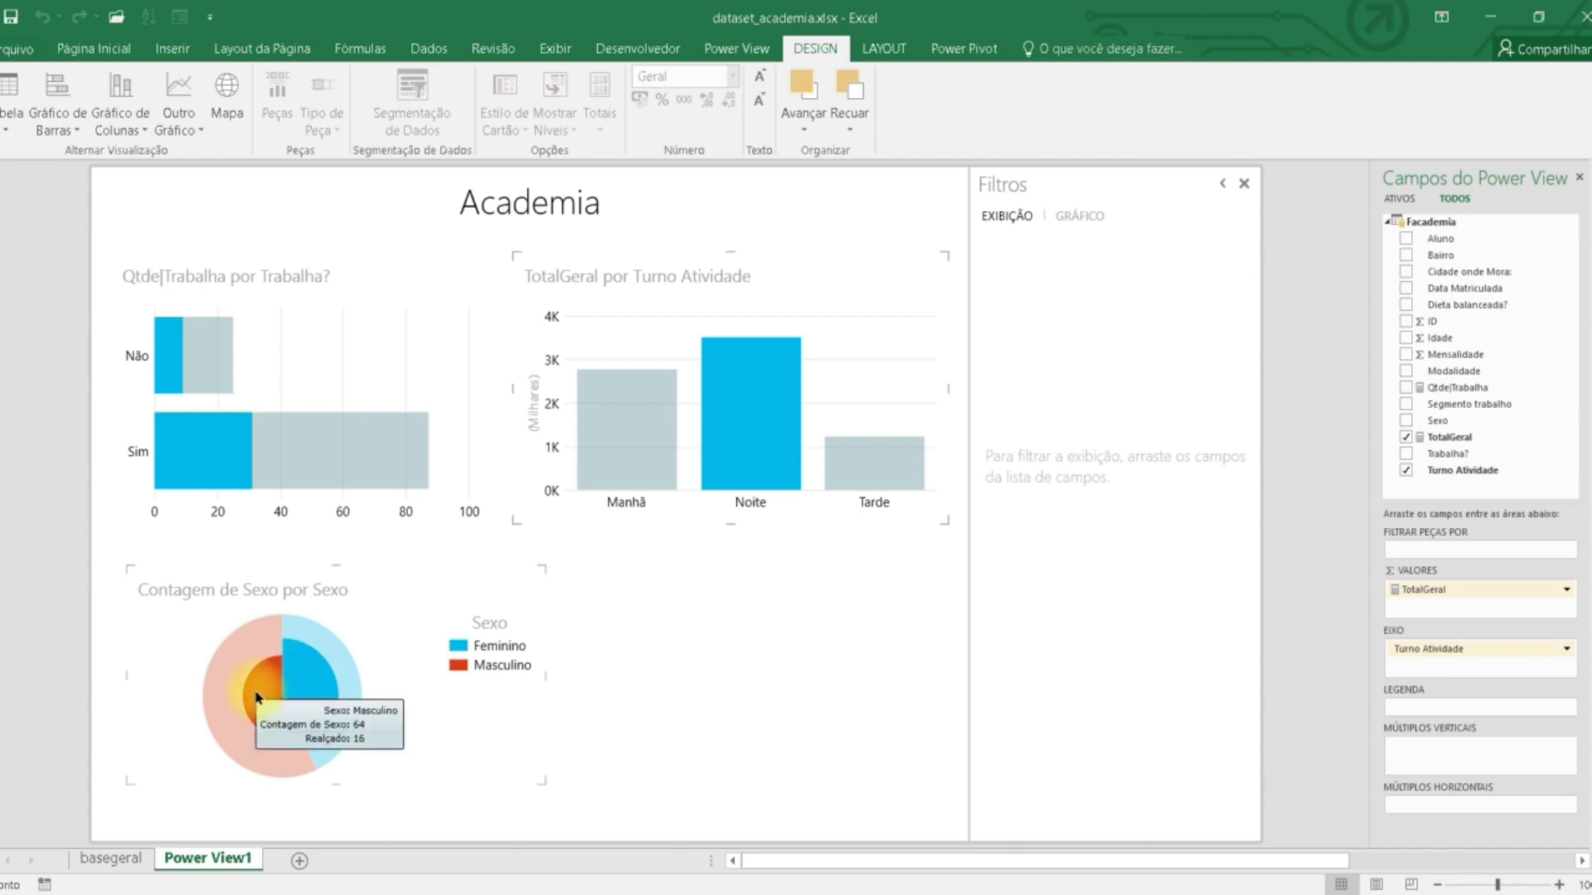
left_click(872, 458)
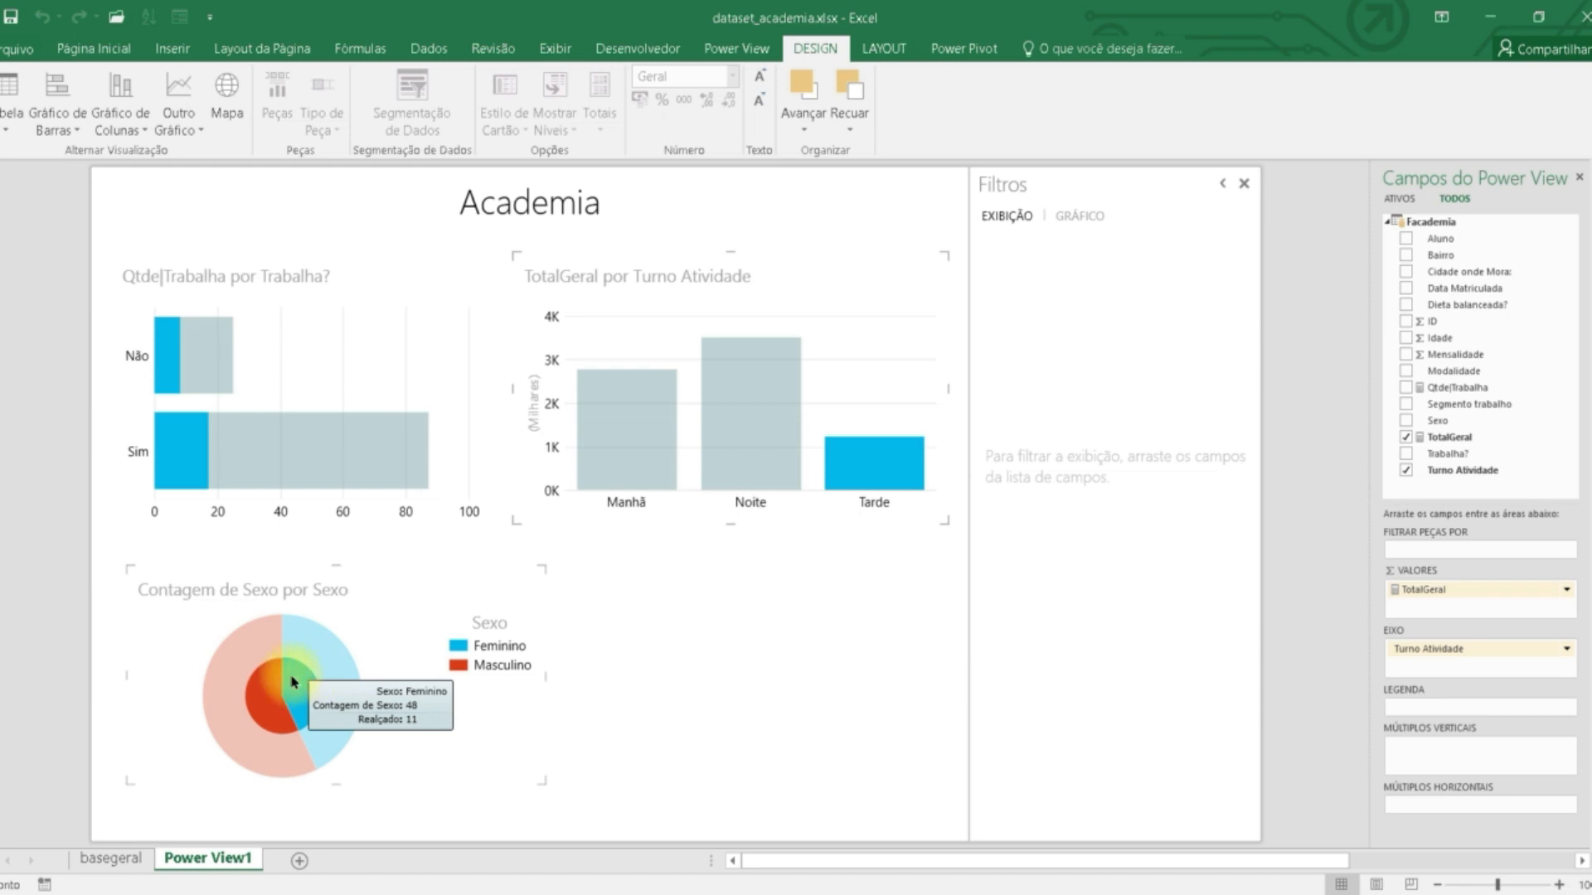
mouse_move(258, 694)
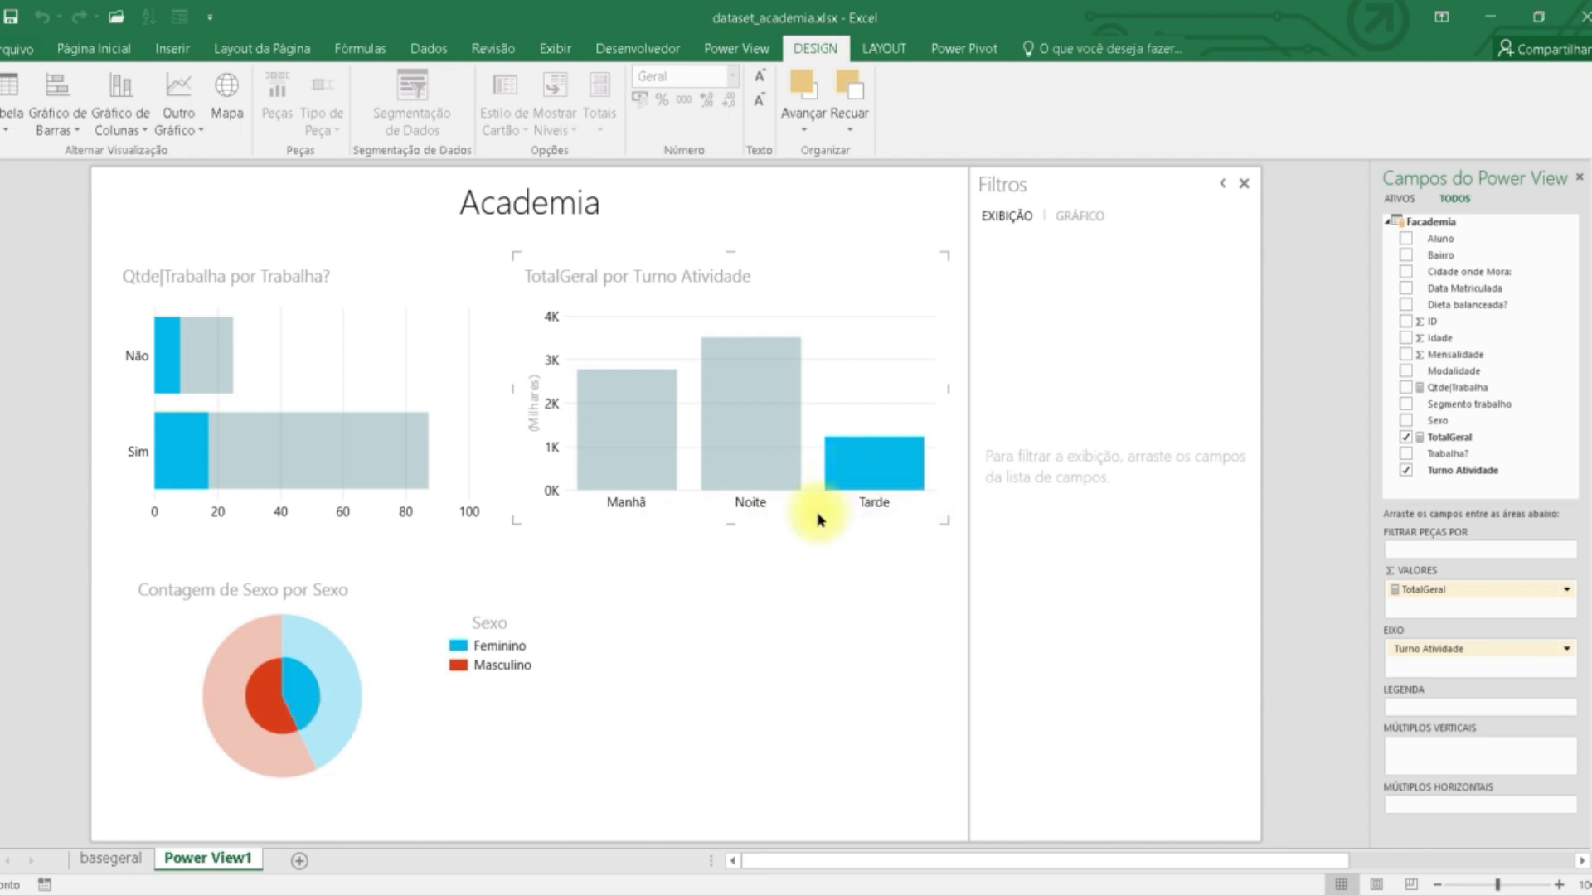
left_click(788, 531)
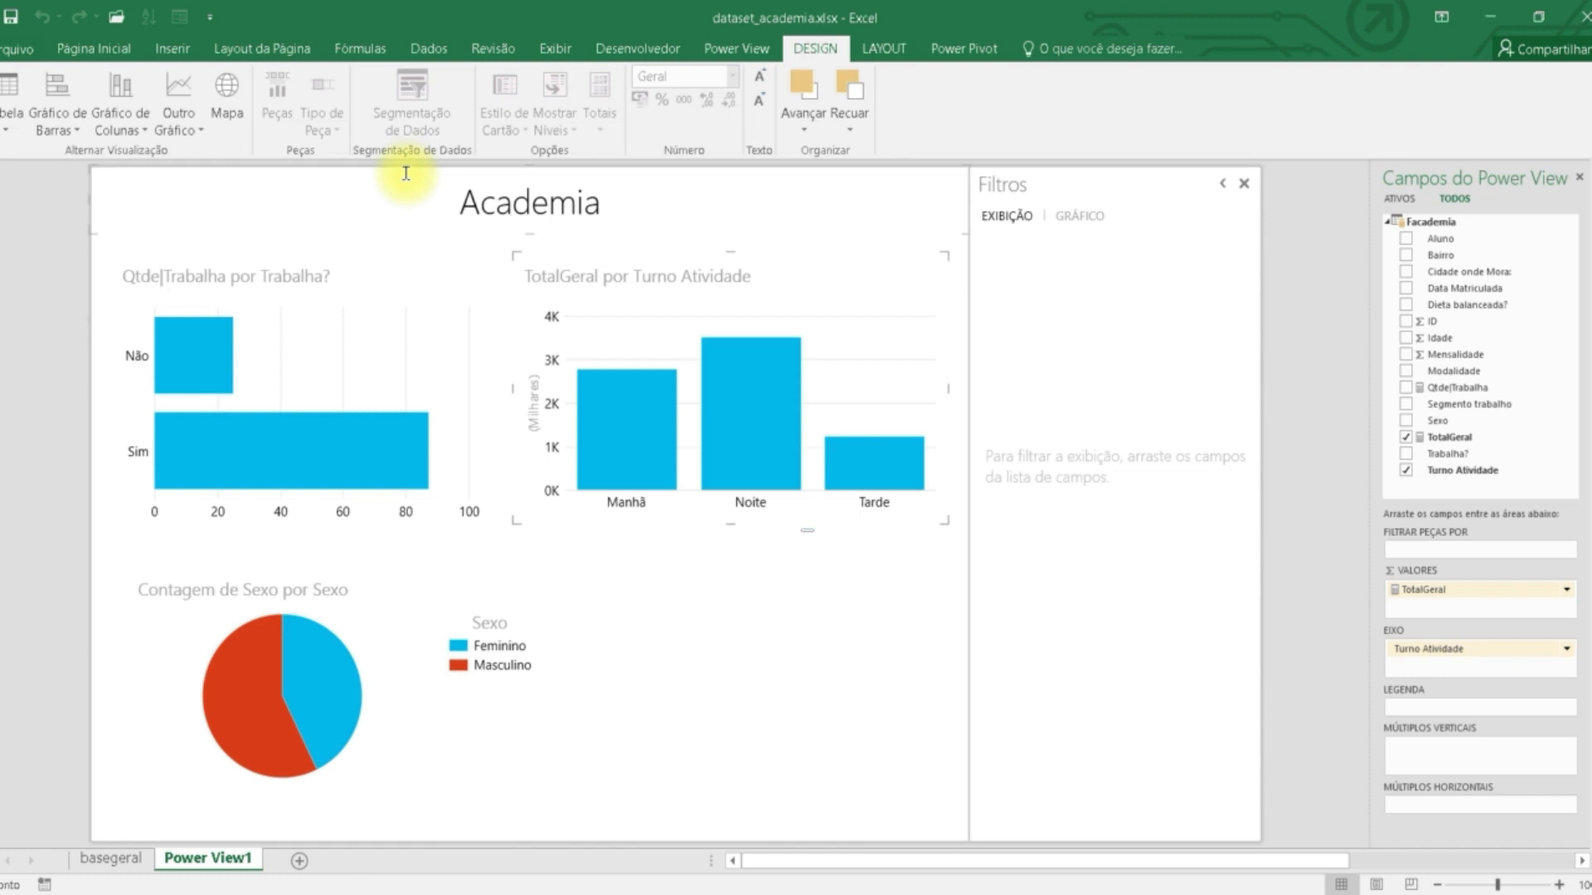
Set the report background to Dark1 Sólido
left_click(734, 50)
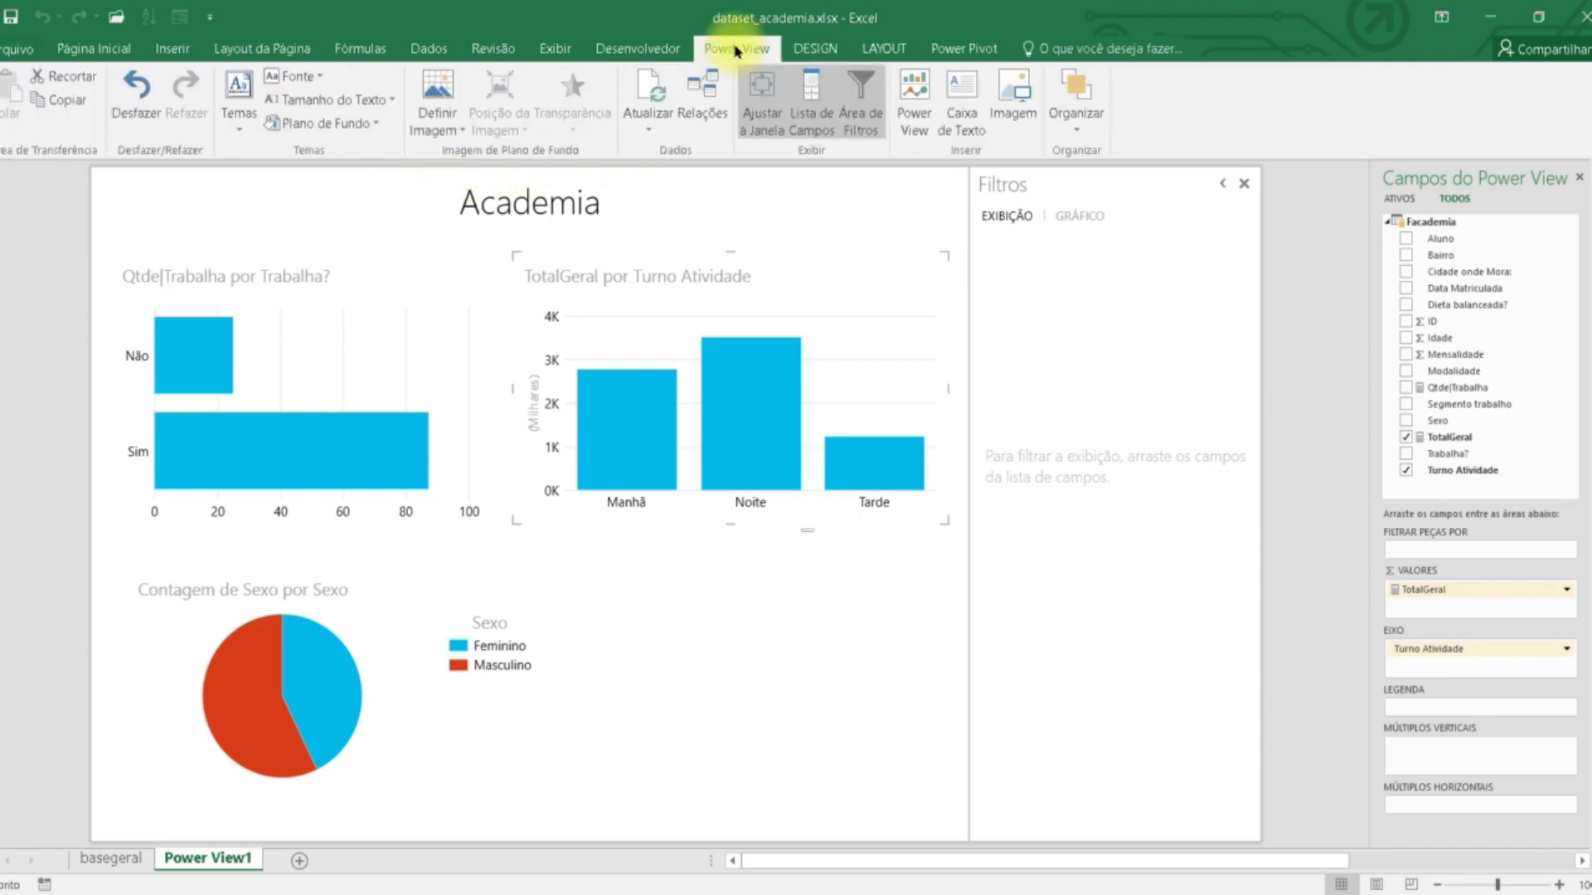
left_click(371, 125)
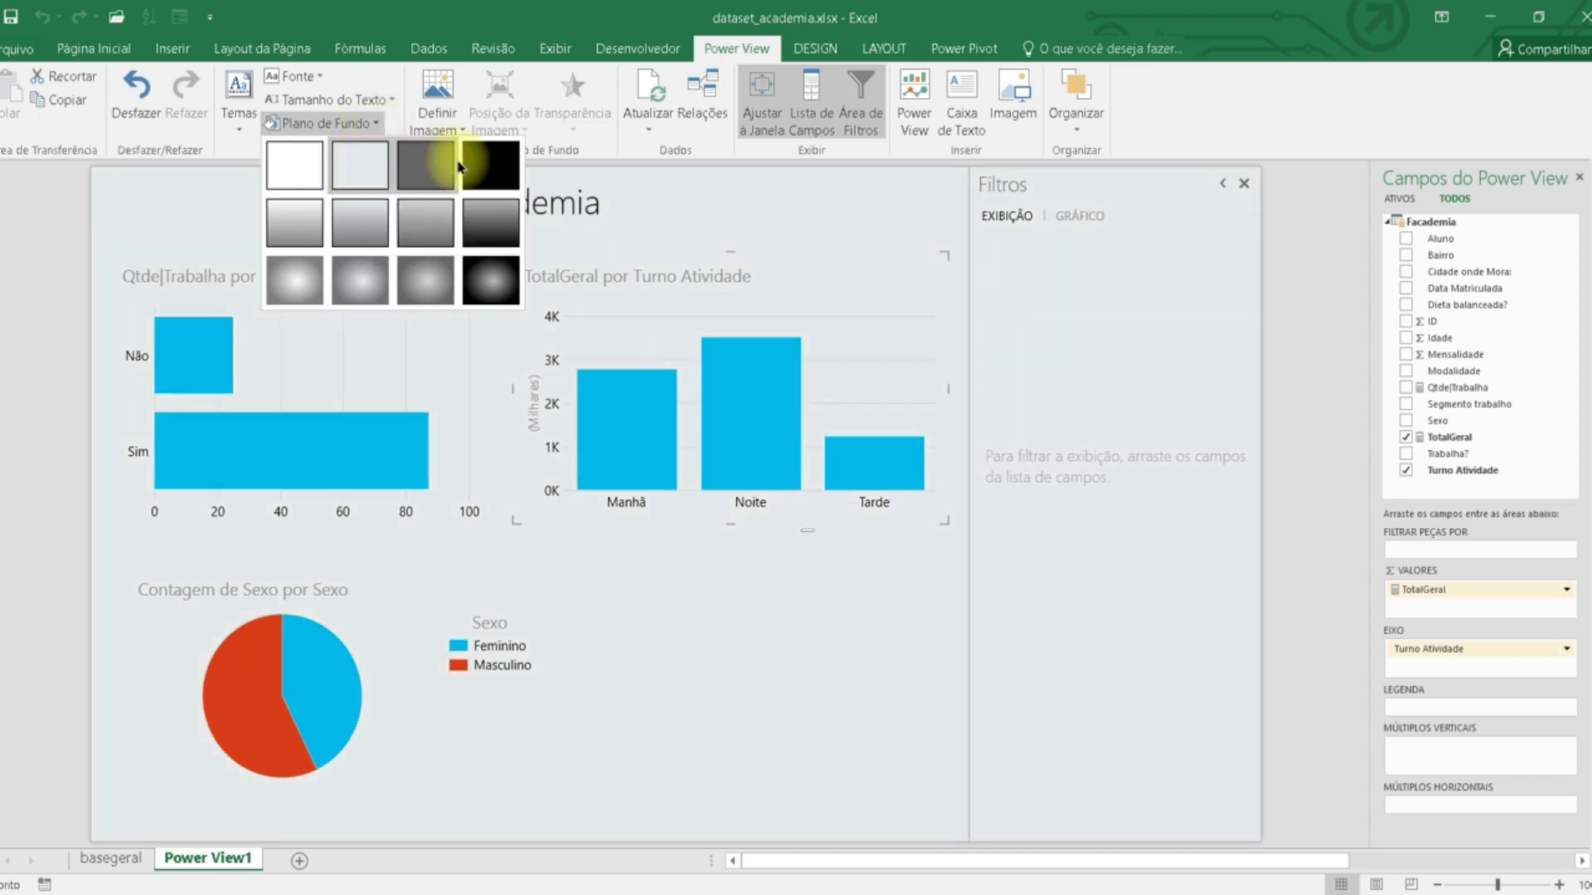
left_click(487, 164)
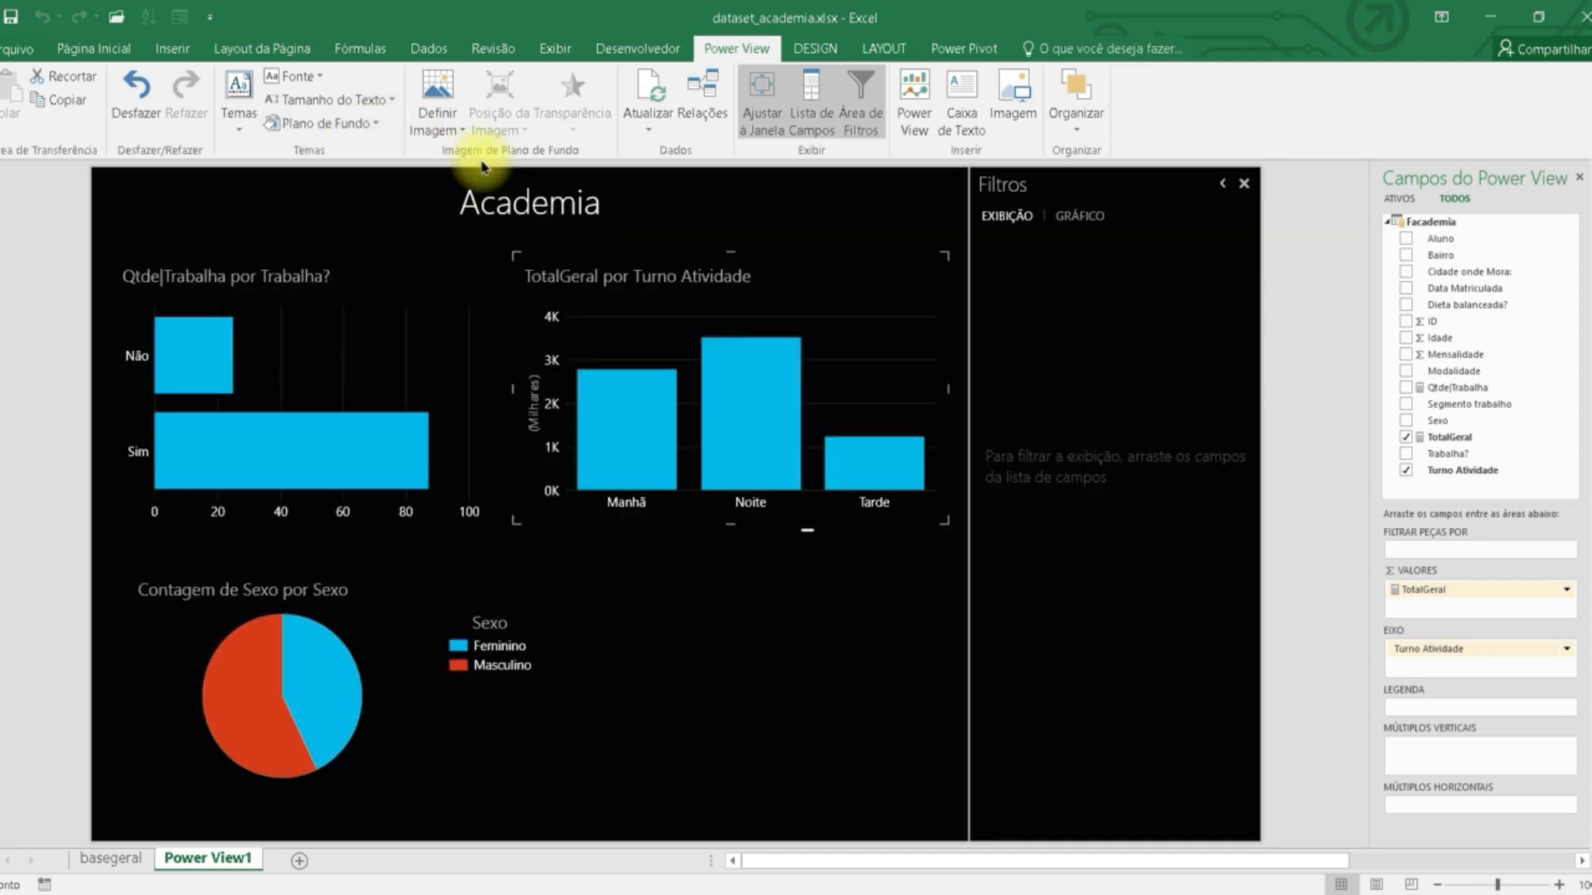
left_click(370, 123)
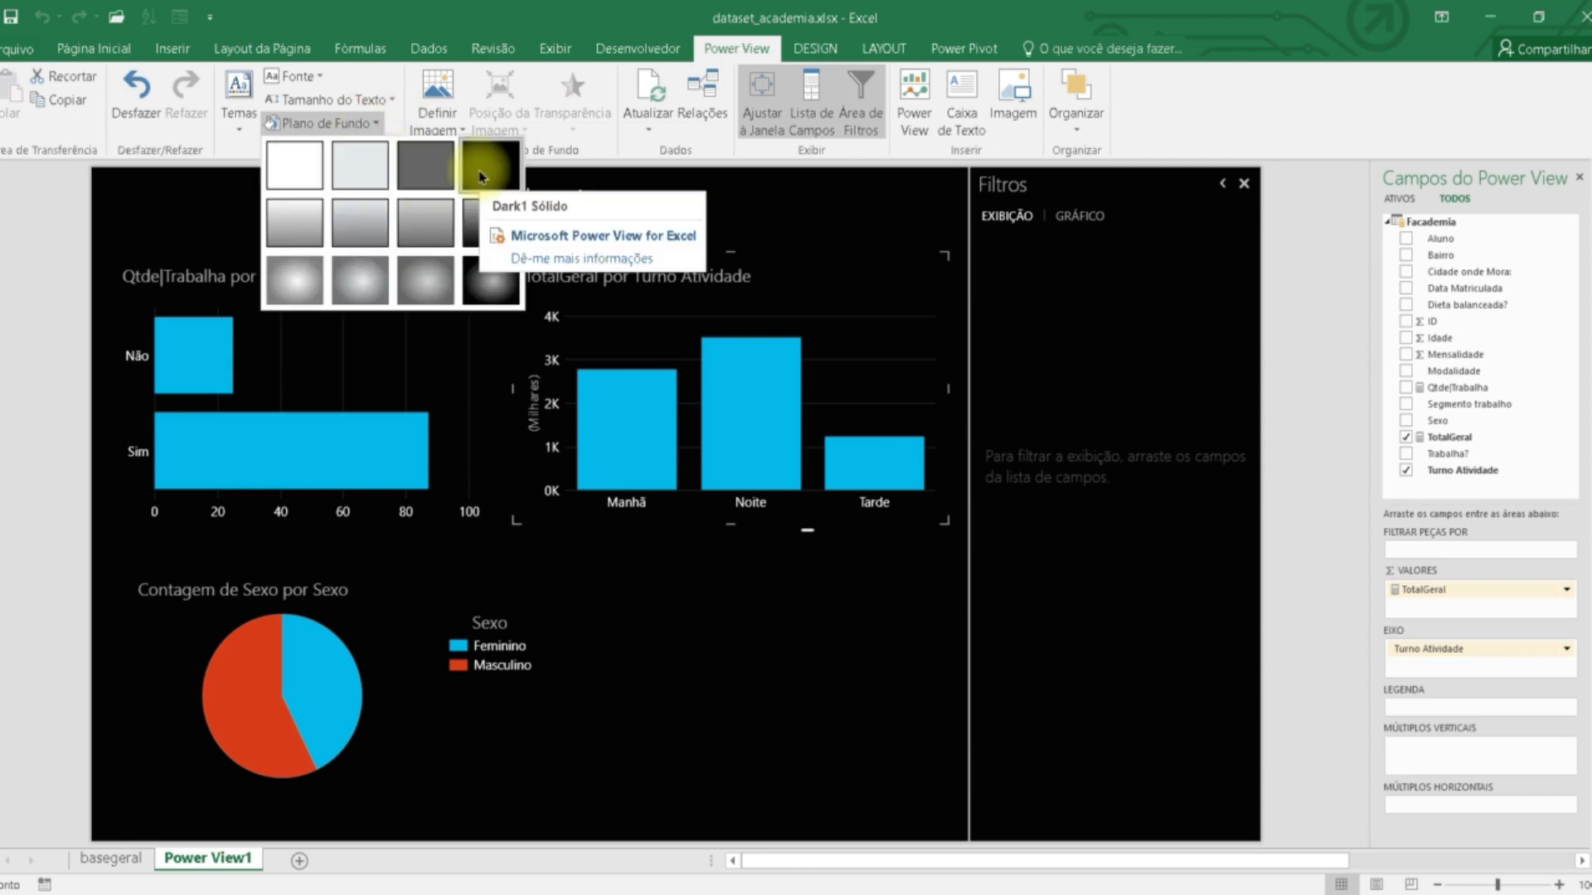
Try several alternative themes on the report and reapply Theme1
left_click(238, 96)
left_click(311, 170)
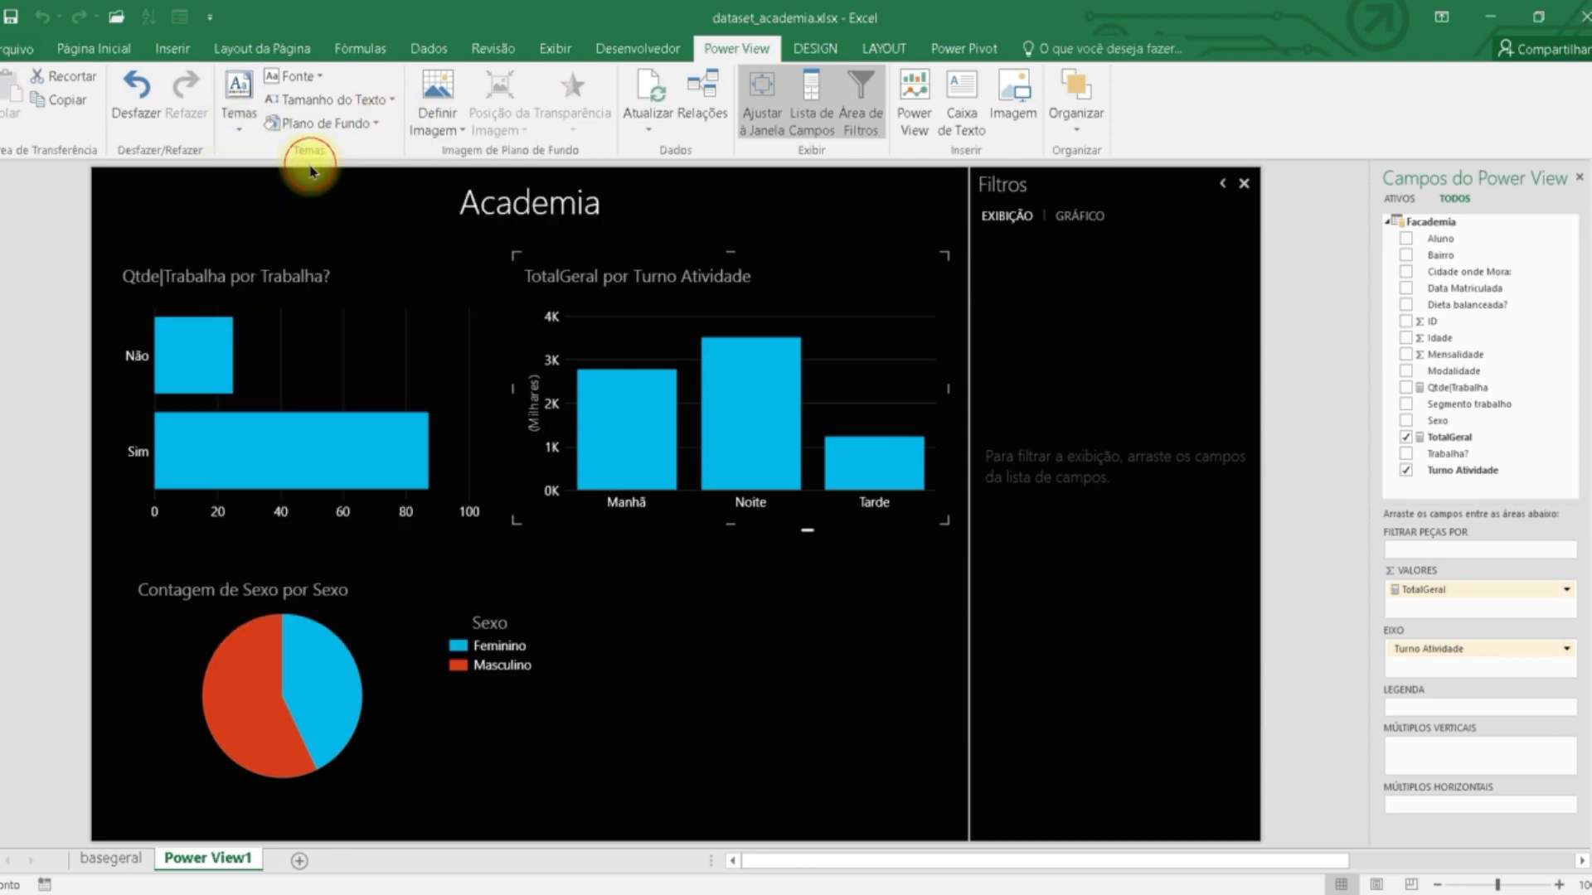
left_click(238, 95)
left_click(383, 215)
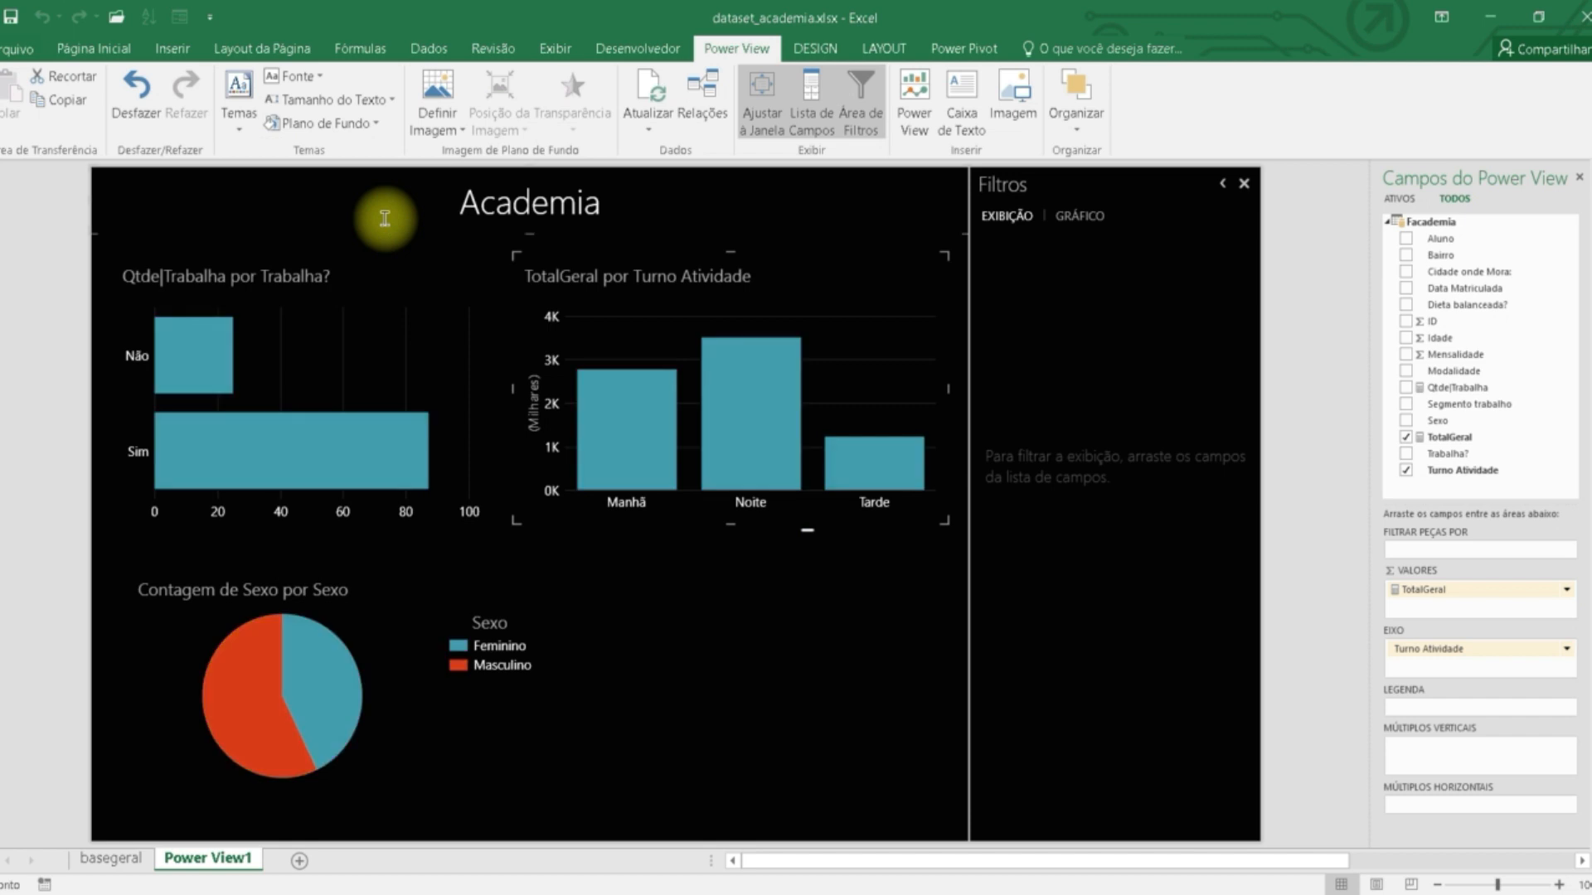
left_click(238, 96)
left_click(257, 336)
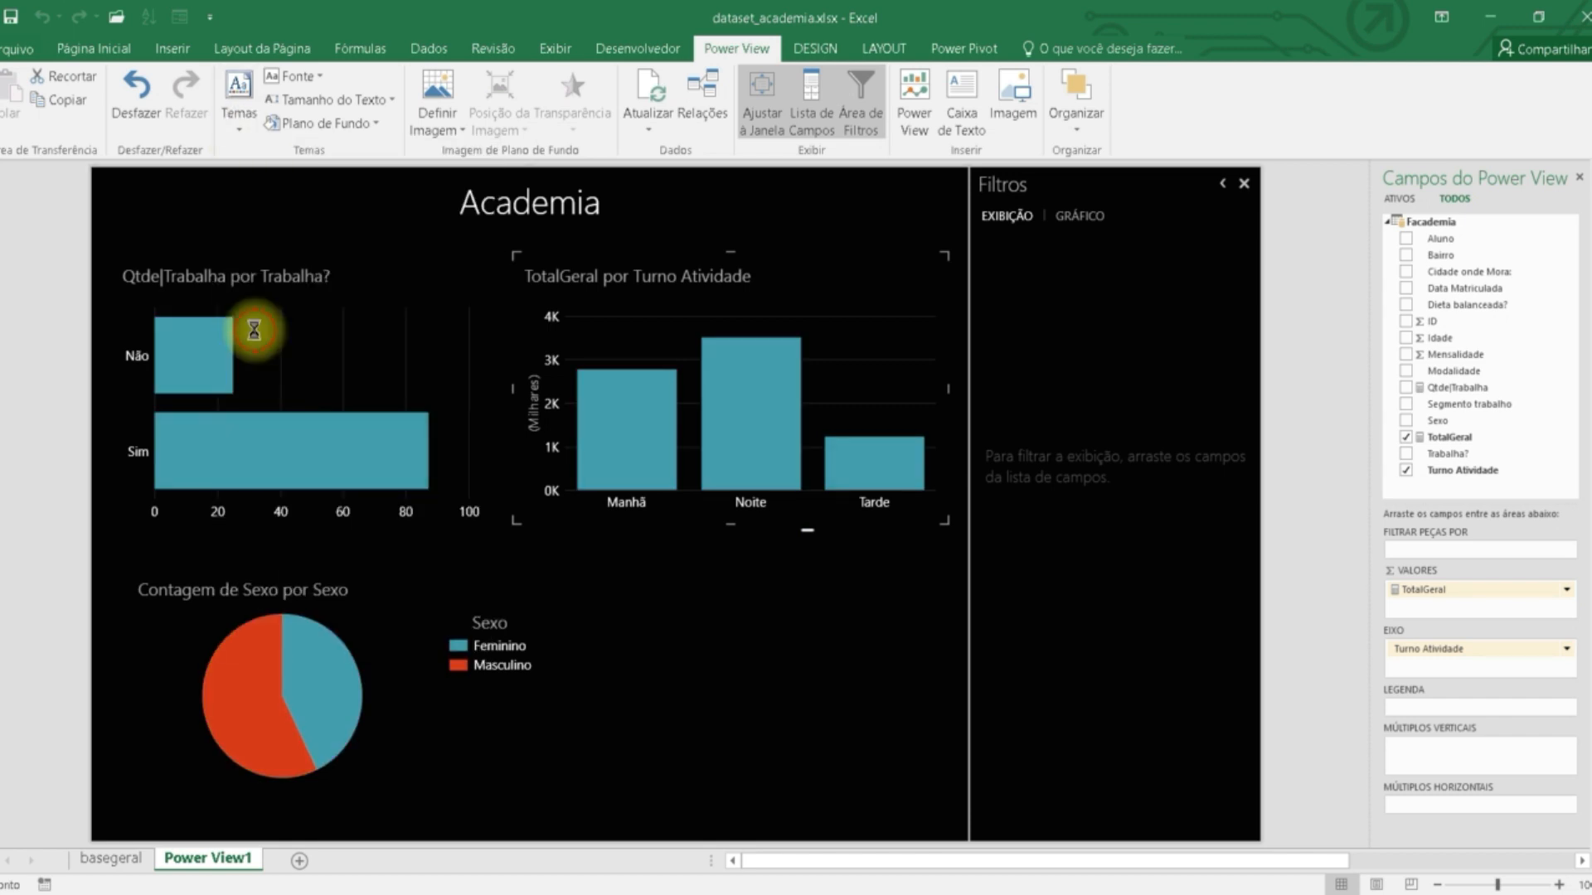
left_click(238, 95)
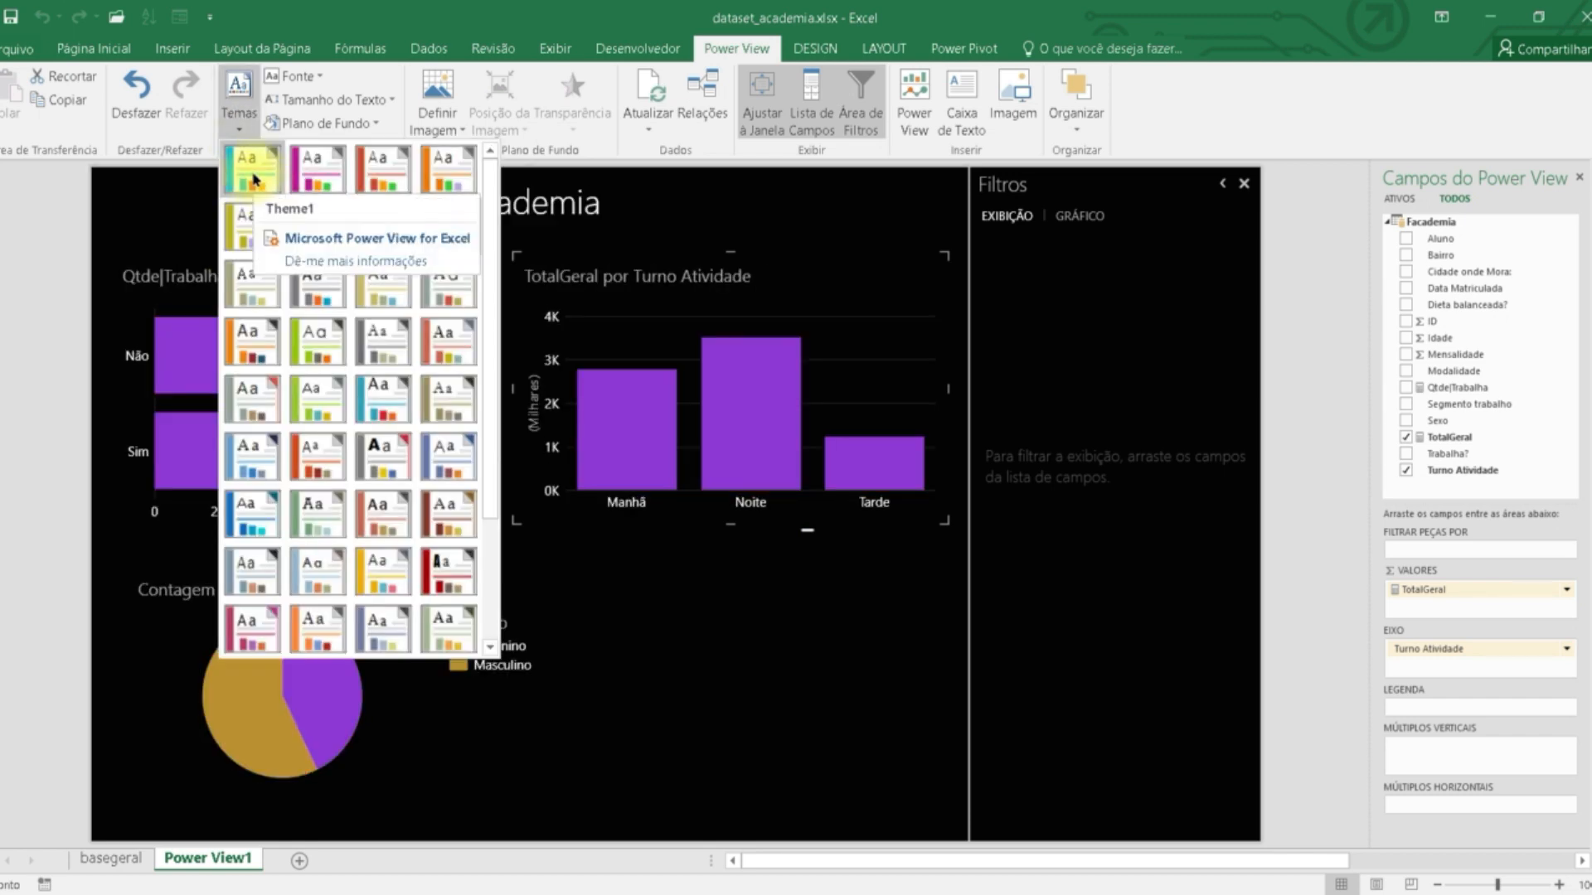
left_click(253, 173)
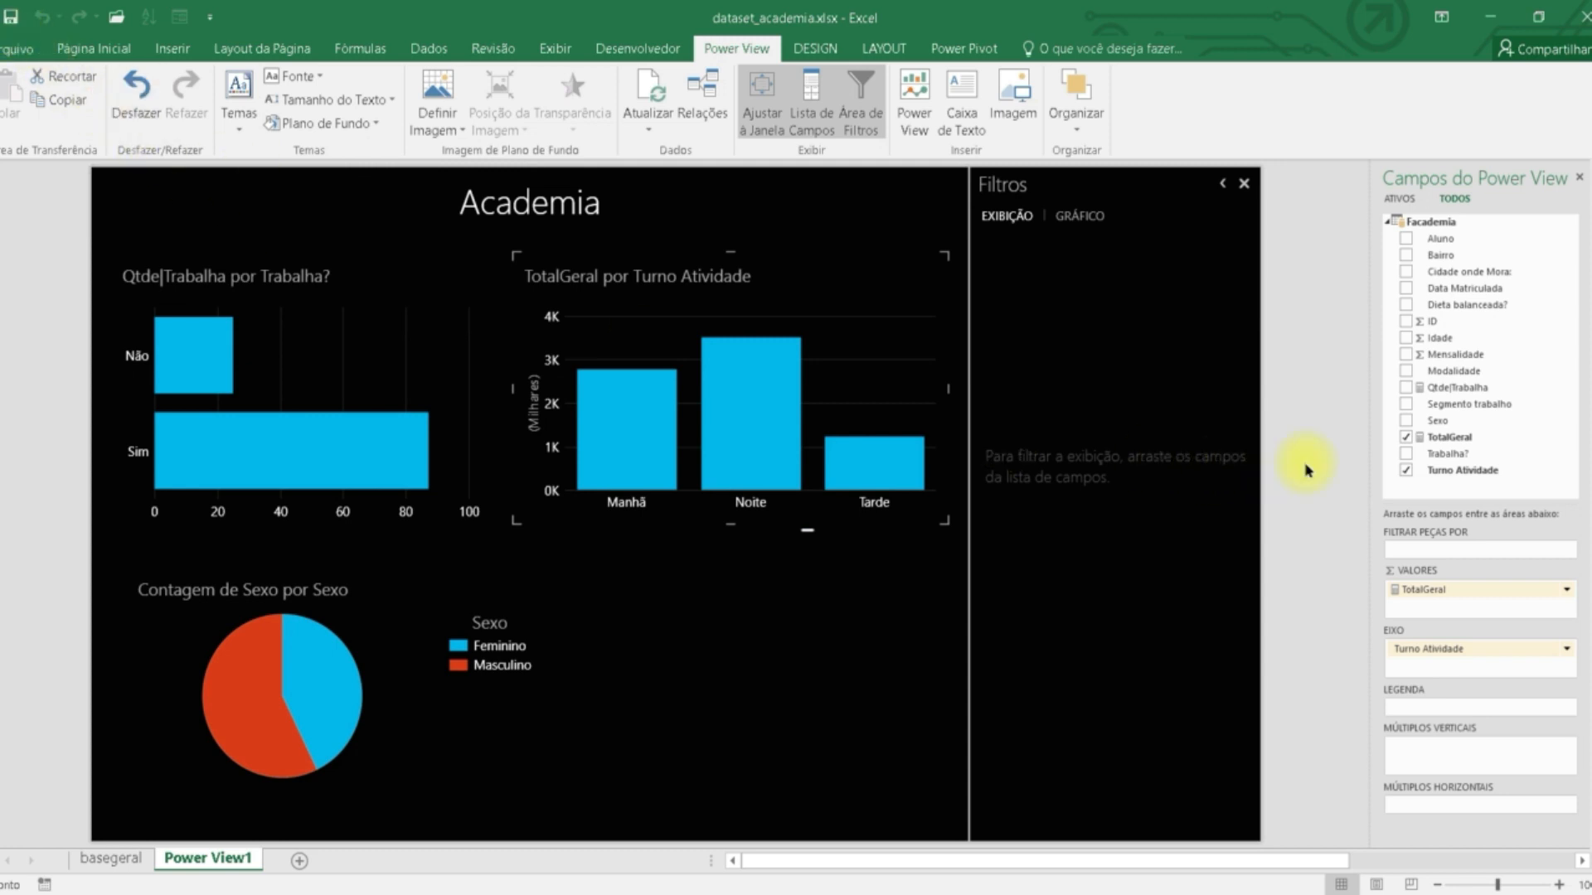
Review the TotalGeral measure in the Power Pivot window, and back in the Excel report cross-highlight the charts by the Noite column
left_click(1006, 894)
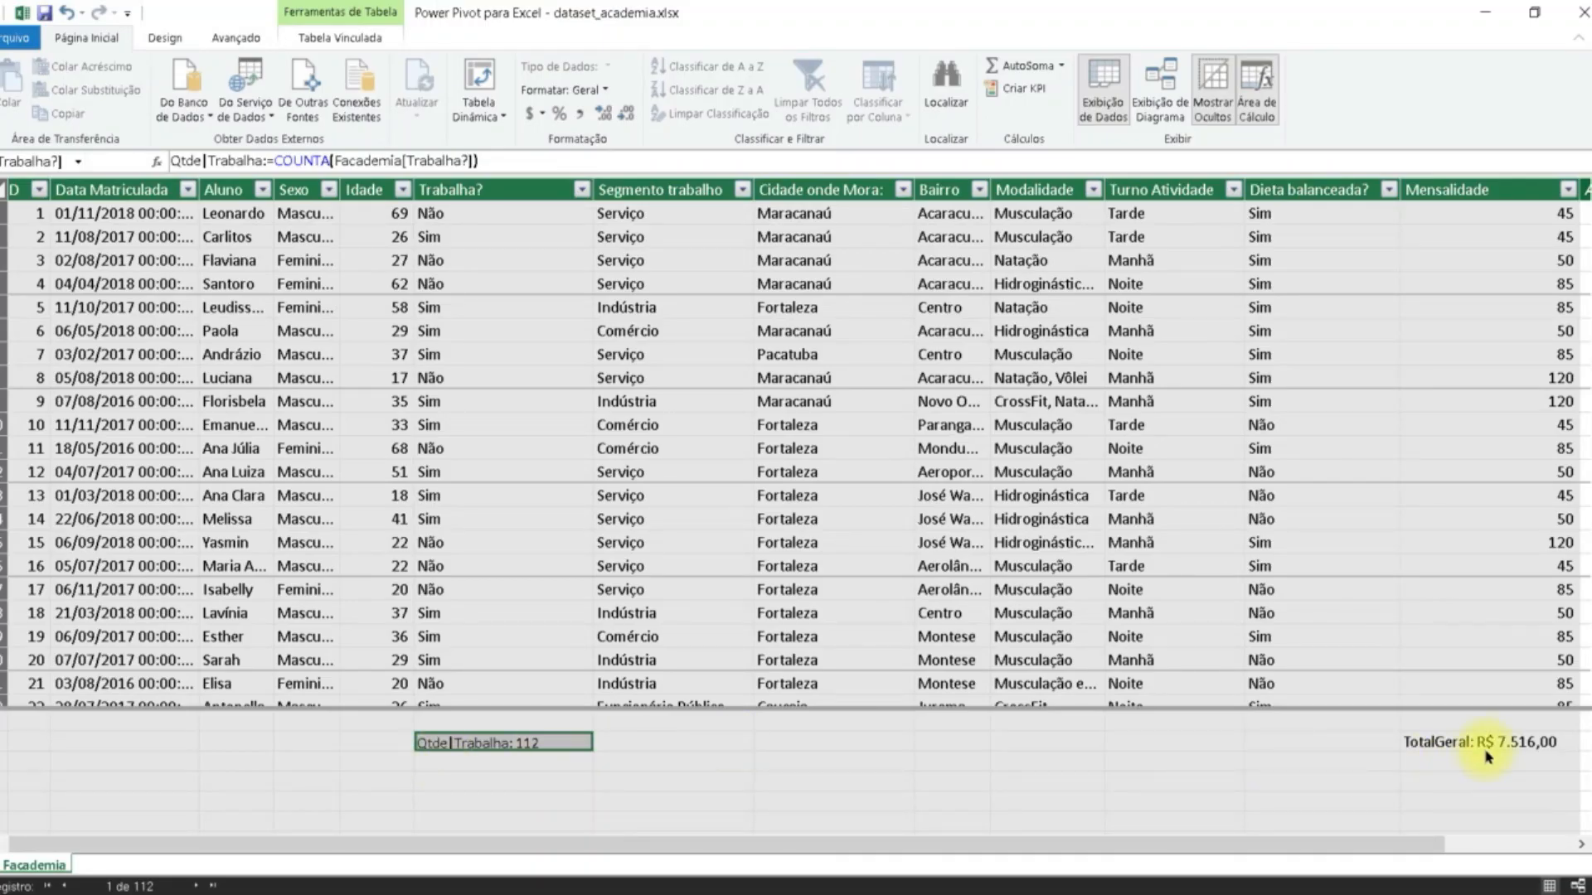
left_click(1094, 893)
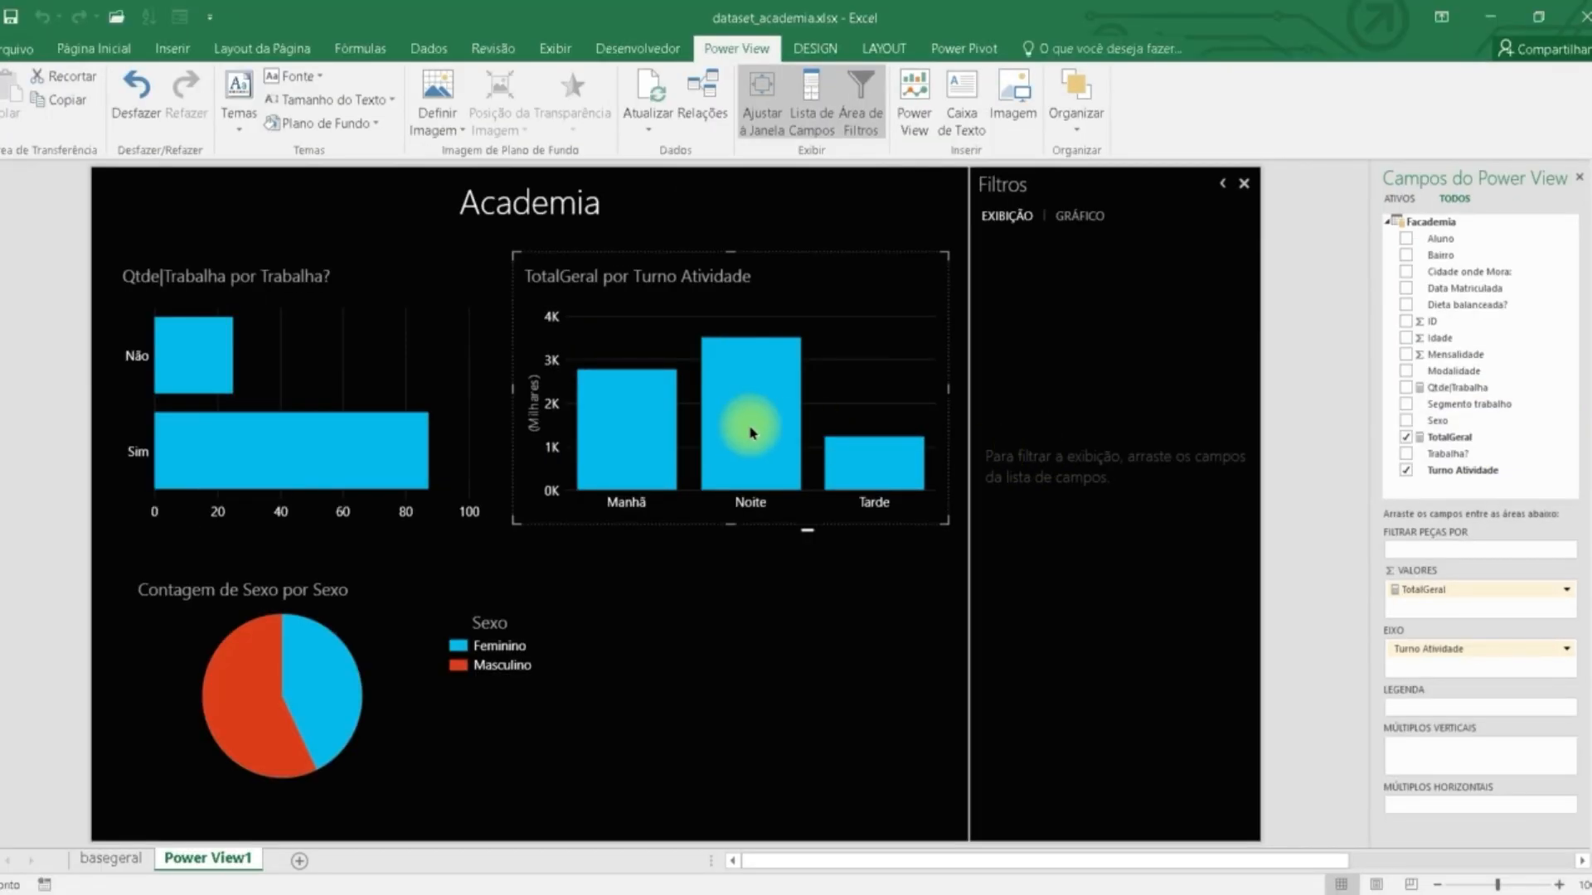
left_click(638, 430)
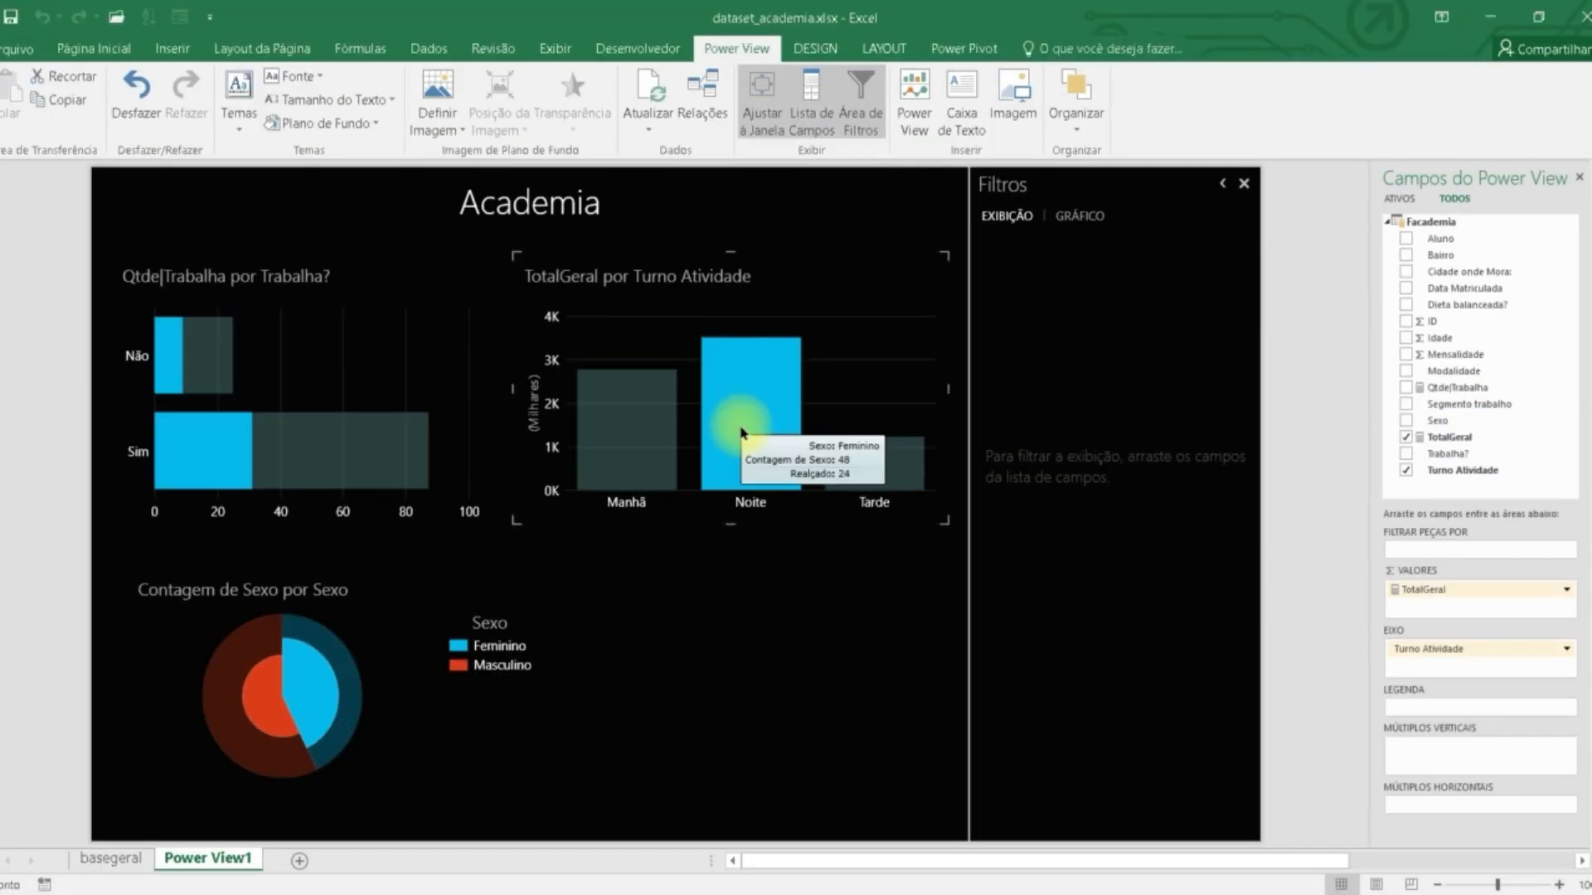